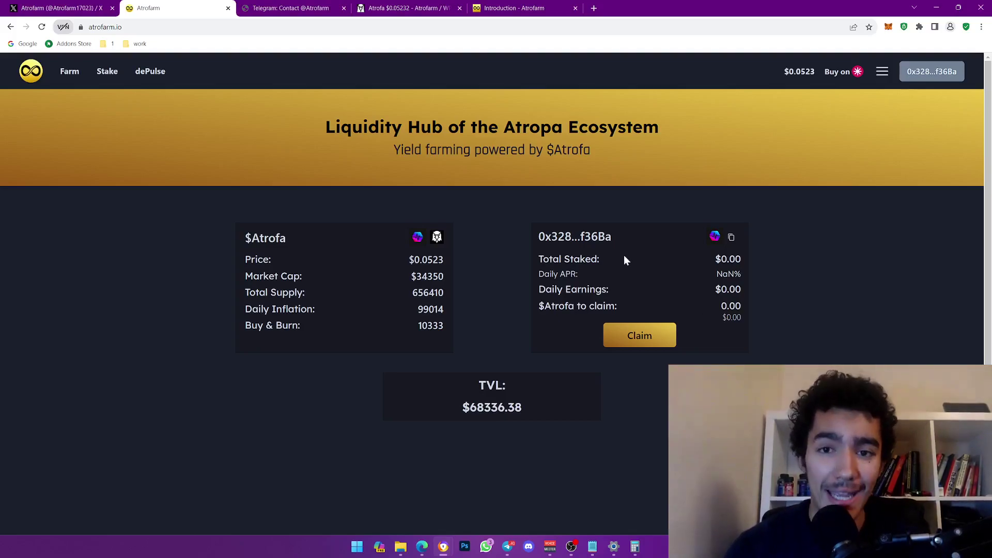
# Bring up the Atrofa/WPLS daily chart on DexScreener and pan the candles right
pyautogui.click(370, 6)
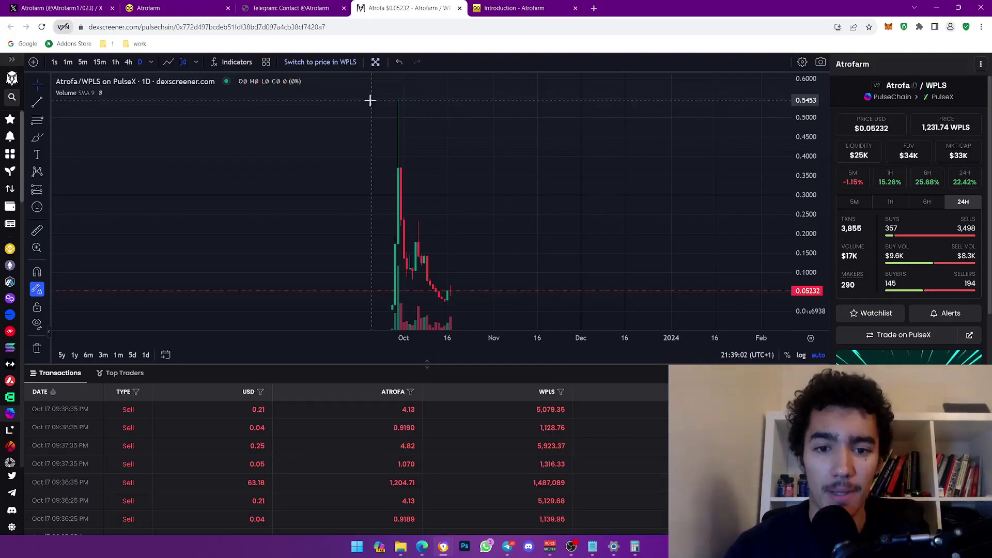
pyautogui.moveTo(477, 242); pyautogui.dragTo(501, 242)
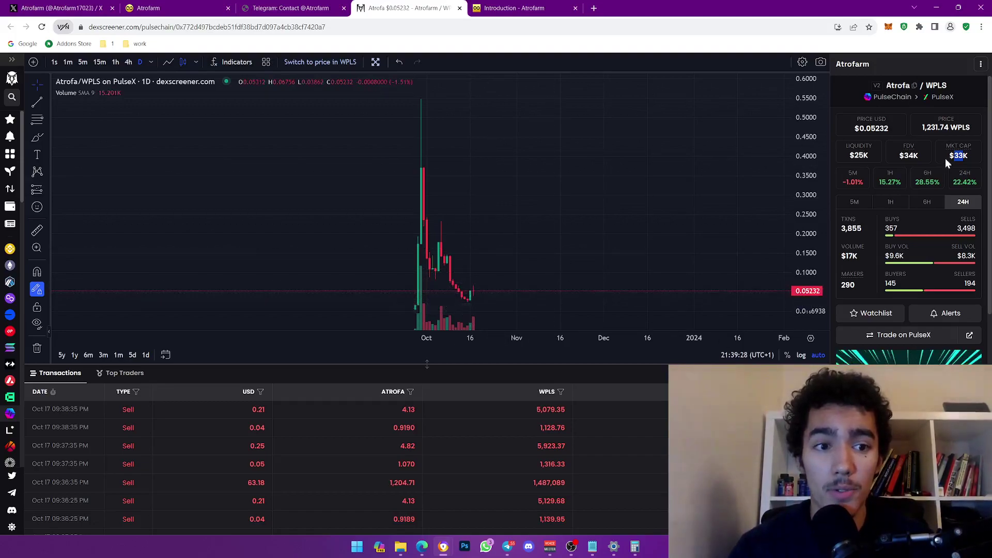
# Back on the Atrofarm dashboard, highlight the ecosystem heading twice, then open Staking Pools
pyautogui.click(283, 8)
pyautogui.click(182, 7)
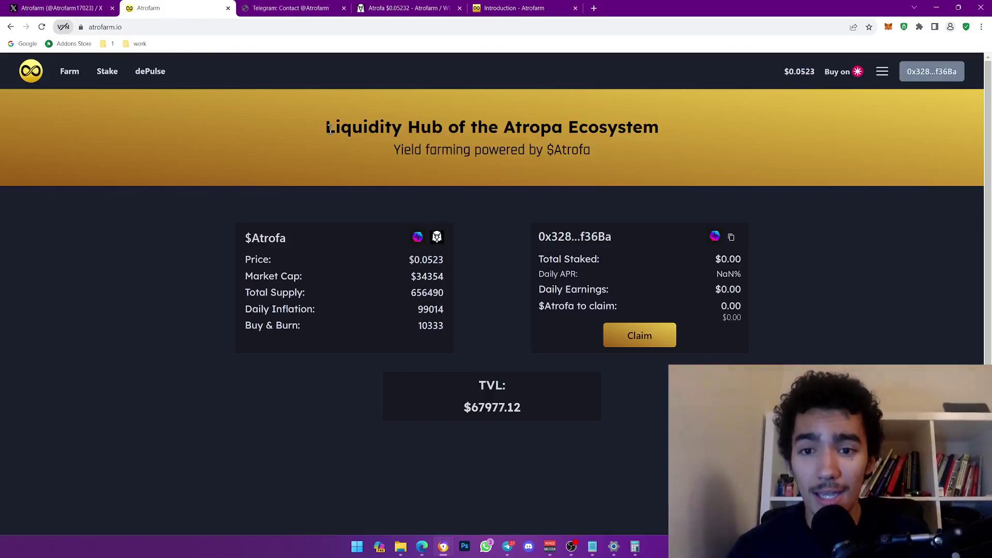
pyautogui.moveTo(326, 128); pyautogui.dragTo(657, 132)
pyautogui.click(657, 134)
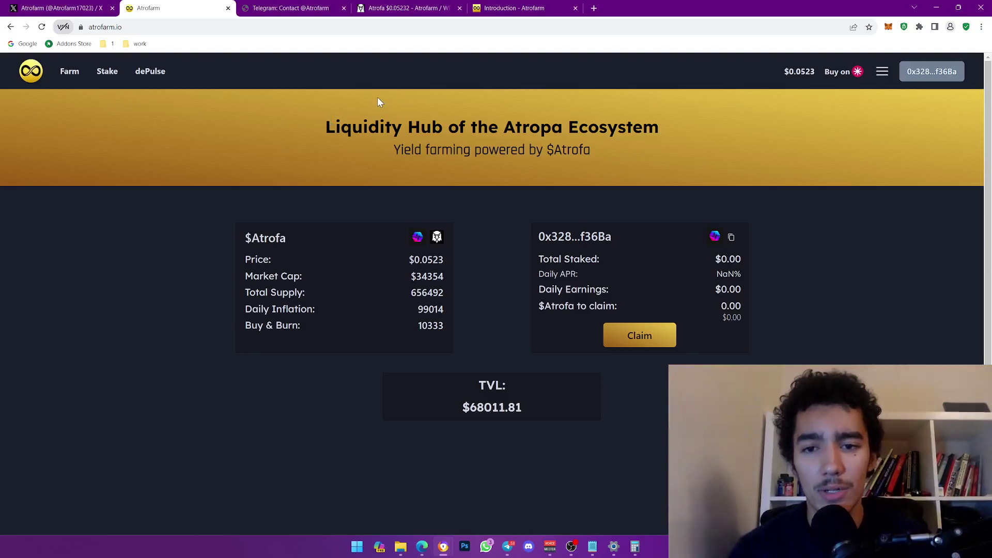
pyautogui.moveTo(335, 126); pyautogui.dragTo(599, 127)
pyautogui.click(599, 126)
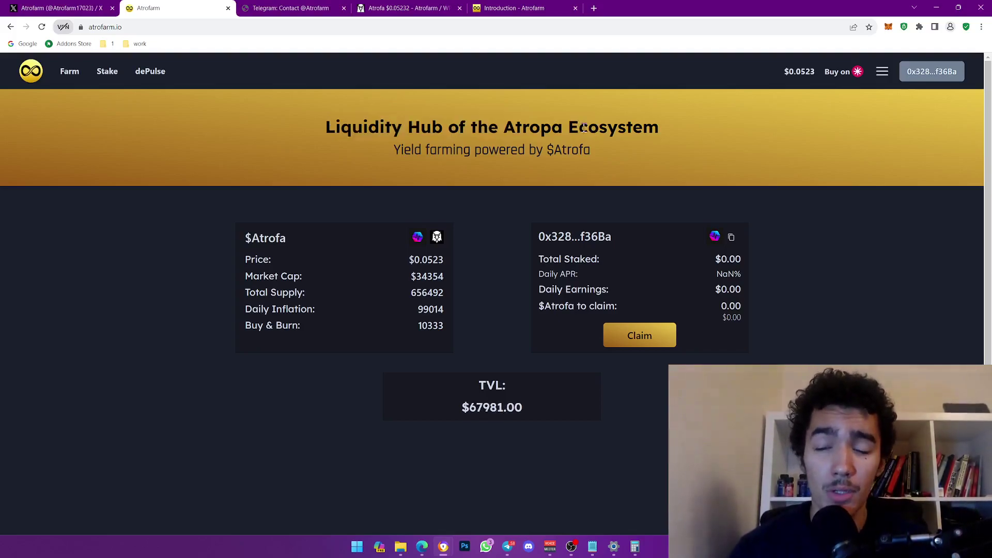
pyautogui.click(108, 71)
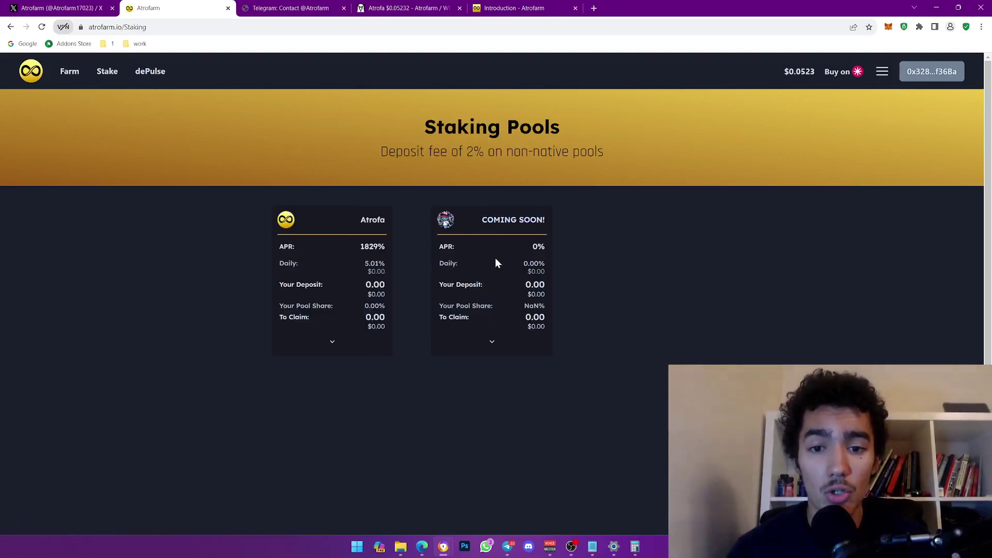
# Highlight the coming-soon pool title, then open the Farming Pools page
pyautogui.moveTo(490, 218); pyautogui.dragTo(574, 221)
pyautogui.click(577, 223)
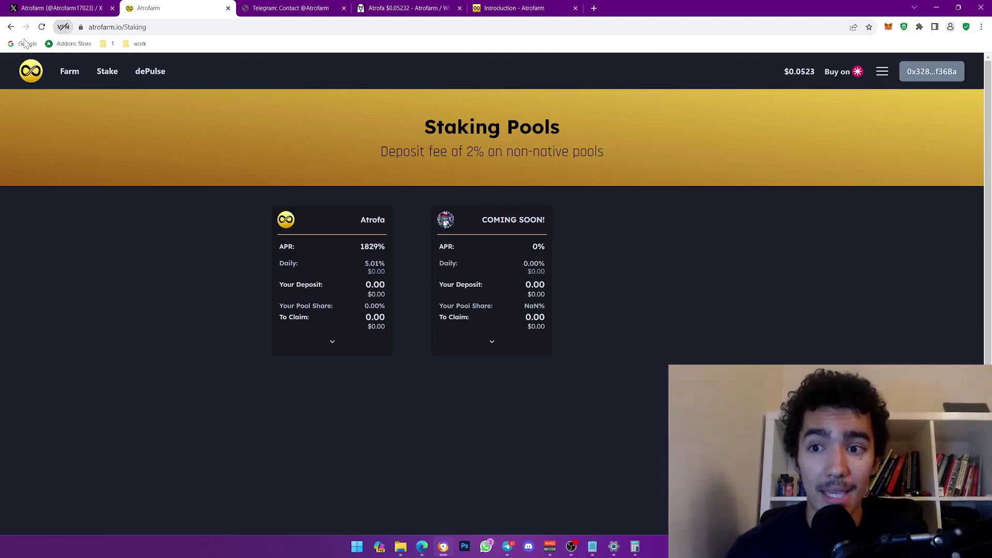
pyautogui.click(70, 72)
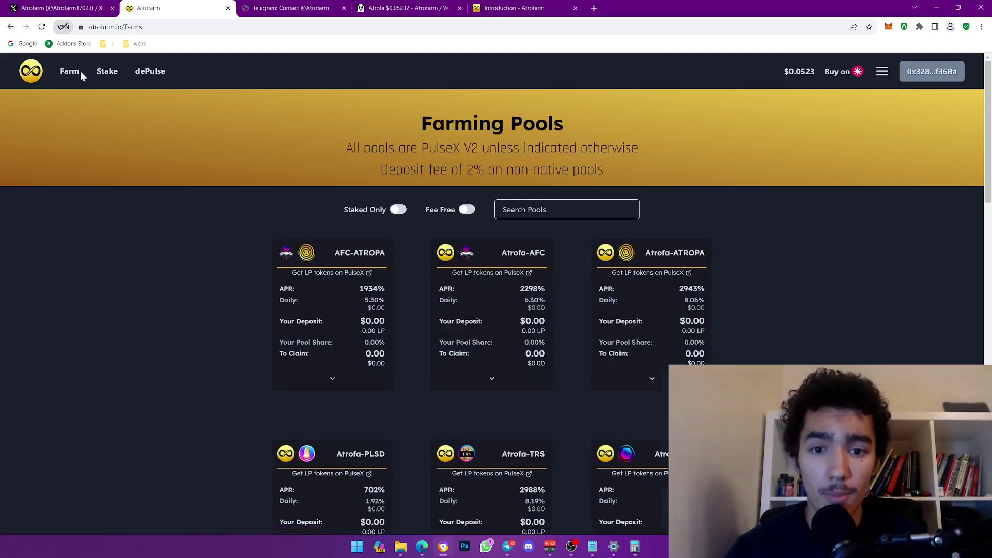
pyautogui.scroll(-1, 230, 127)
pyautogui.scroll(-1, 283, 164)
pyautogui.scroll(-5, 429, 172)
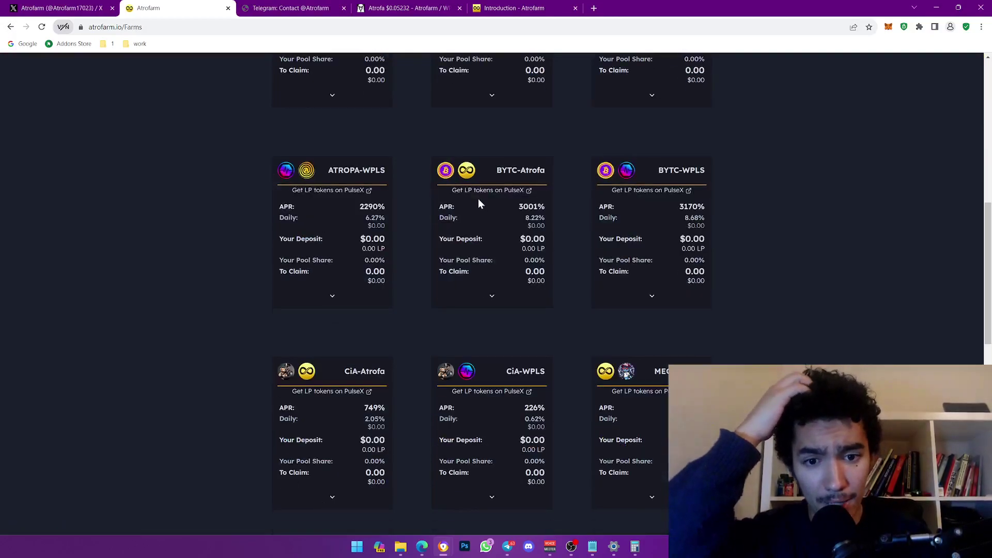
pyautogui.scroll(1, 478, 199)
pyautogui.scroll(5, 487, 198)
# Search pools for MEGA and highlight MEGA-Atrofa, its 3.90% daily rate, and MEGA-WETH
pyautogui.click(526, 208)
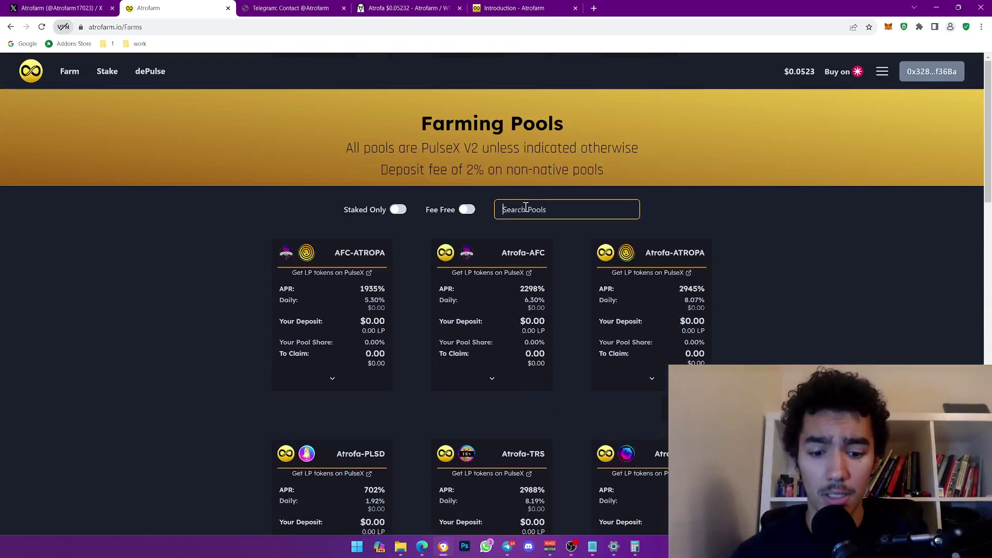
pyautogui.write('MEGA')
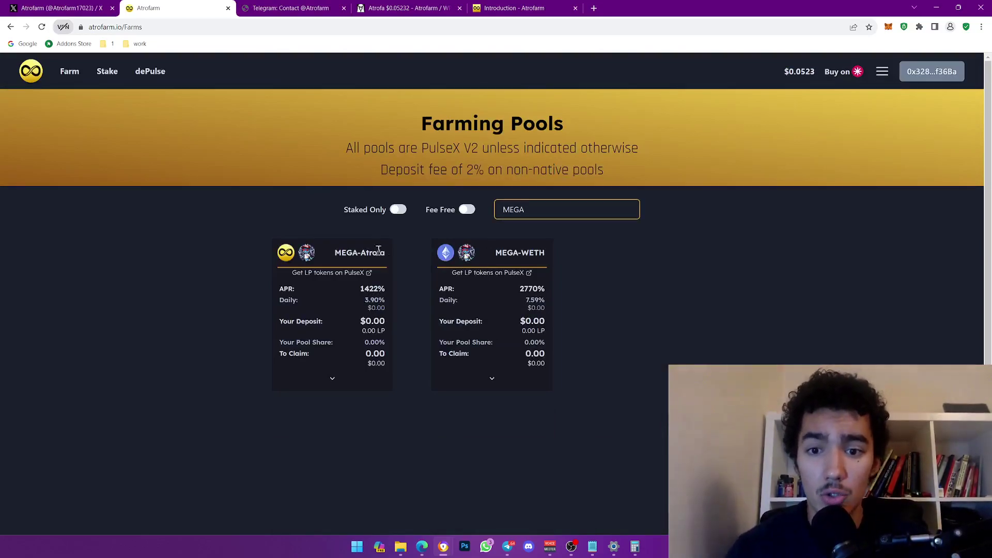
pyautogui.moveTo(335, 255); pyautogui.dragTo(387, 253)
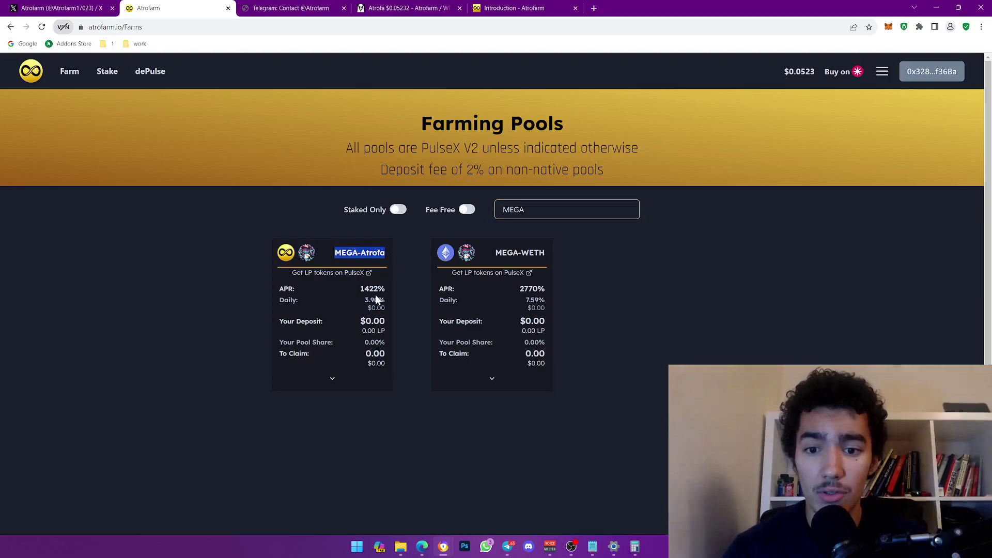
pyautogui.moveTo(365, 301); pyautogui.dragTo(386, 301)
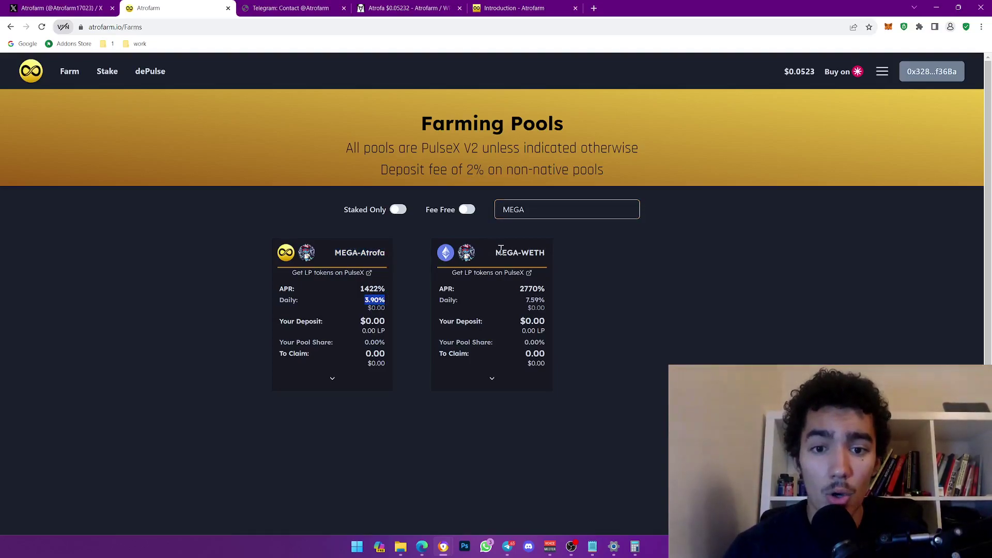
pyautogui.moveTo(500, 254); pyautogui.dragTo(549, 257)
pyautogui.click(514, 256)
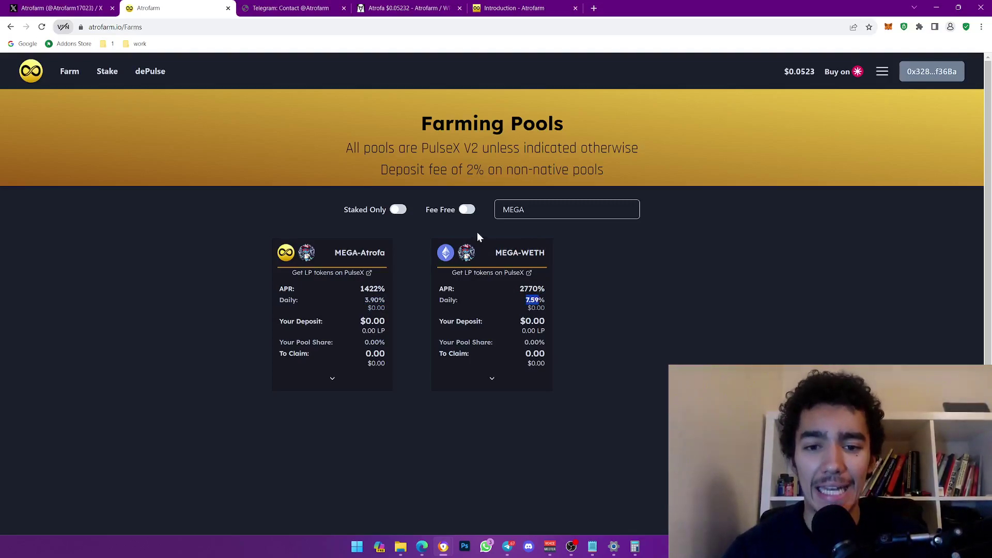
# Delete the MEGA search term to list all farms, then return to Staking Pools
pyautogui.doubleClick(545, 212)
pyautogui.press('BackSpace')
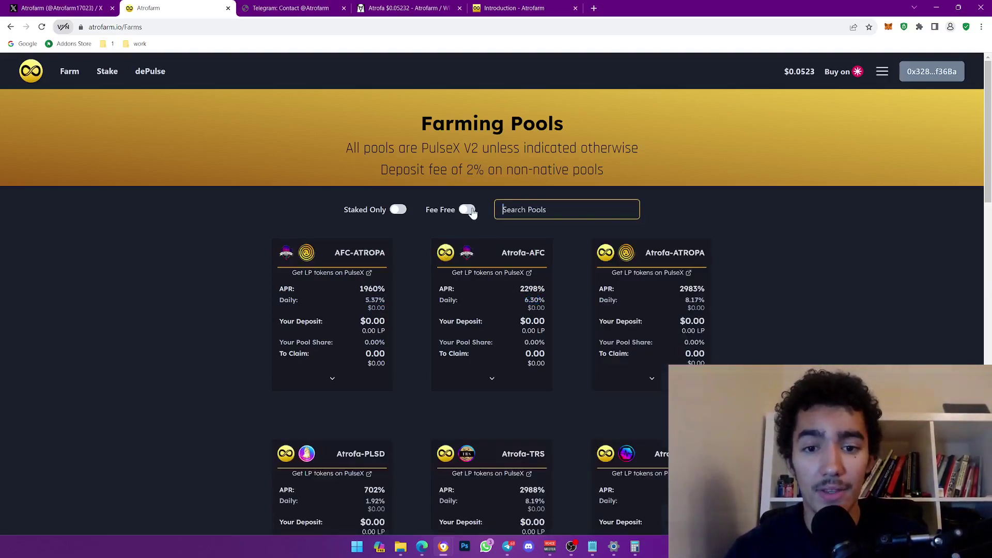
pyautogui.scroll(-3, 613, 233)
pyautogui.scroll(-3, 657, 267)
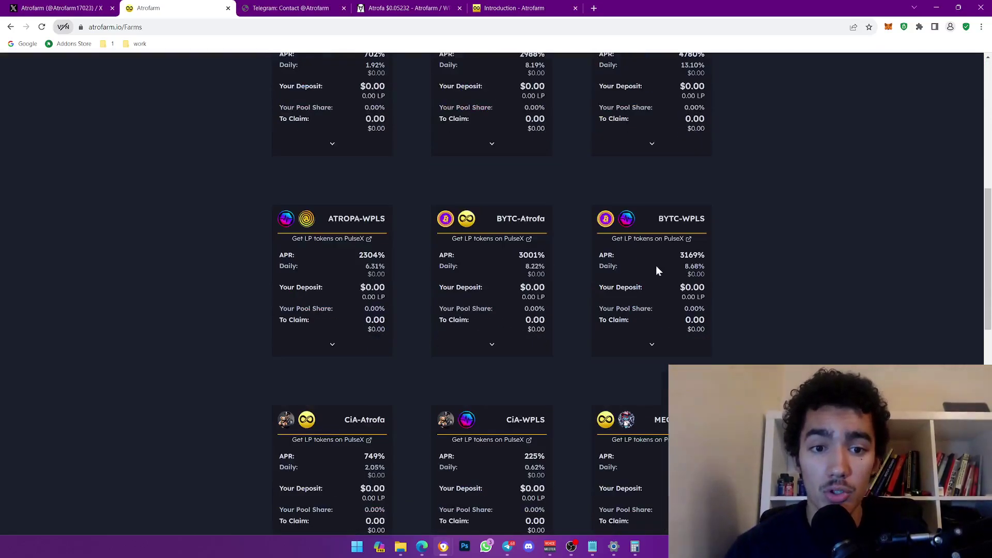
pyautogui.scroll(3, 657, 267)
pyautogui.scroll(3, 657, 270)
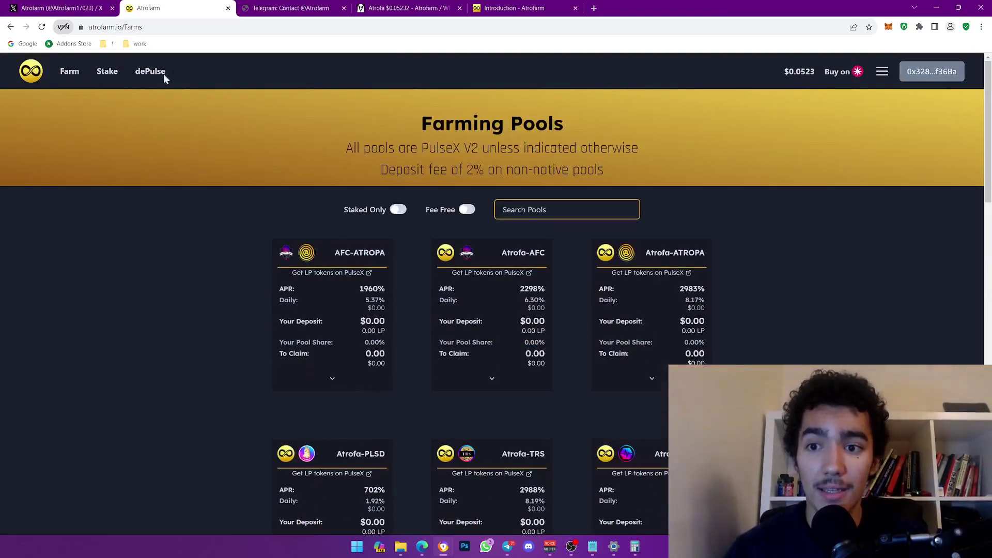
pyautogui.click(107, 72)
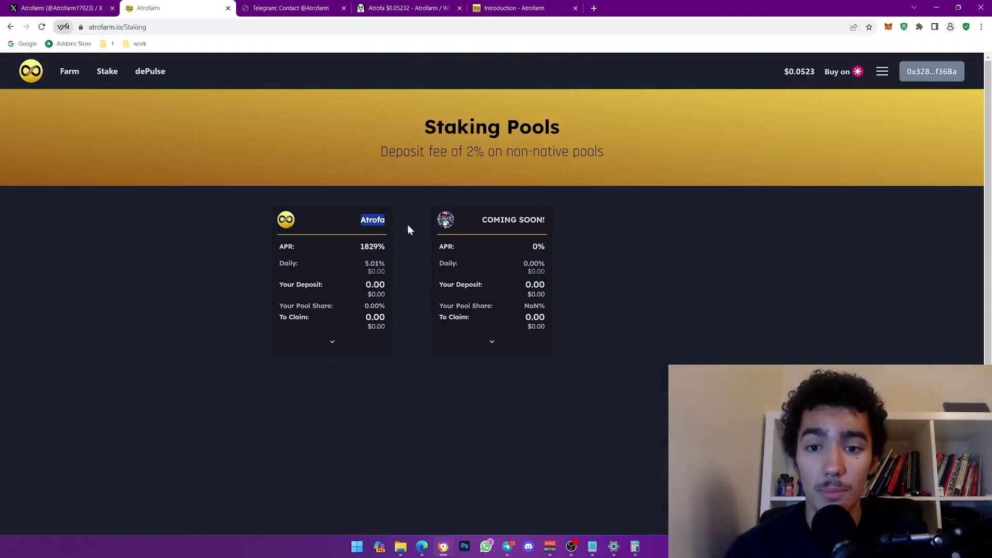
pyautogui.click(375, 220)
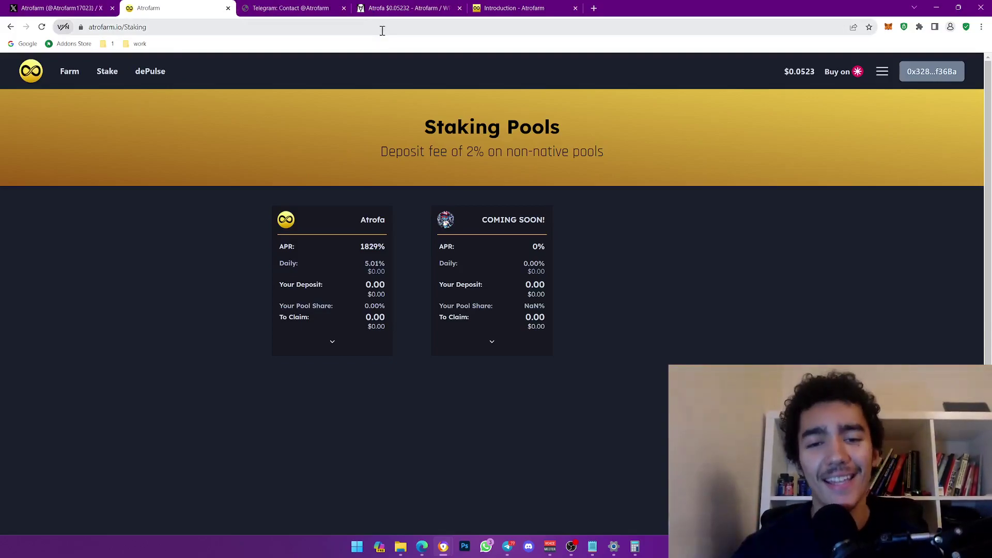
# Copy the Atrofa/WPLS pair address from DexScreener's pair details panel
pyautogui.click(401, 6)
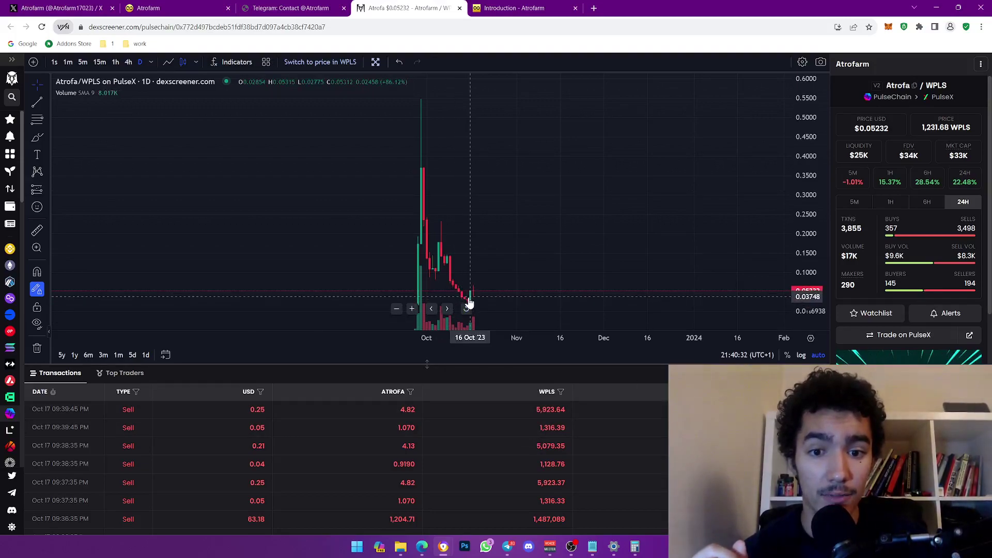
pyautogui.scroll(-5, 907, 310)
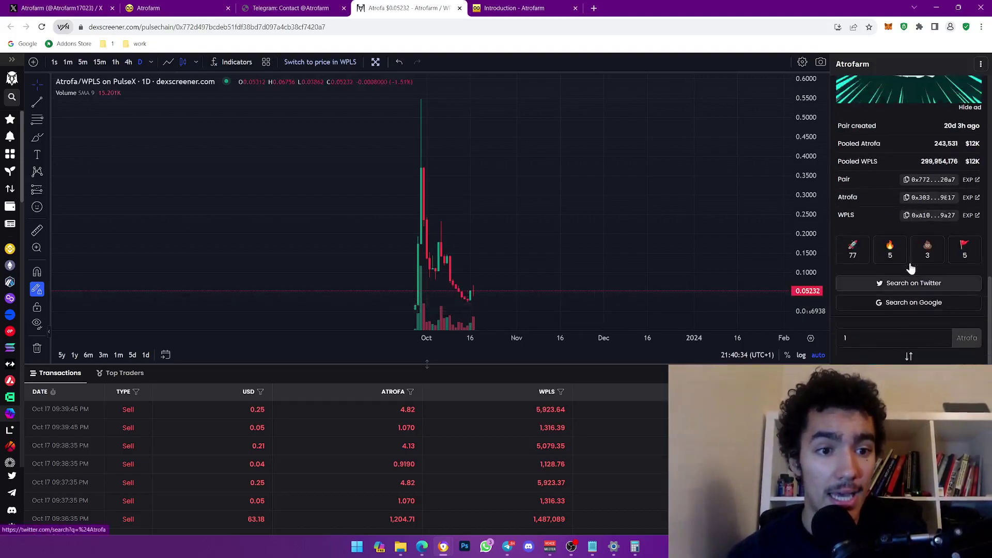
pyautogui.scroll(3, 921, 364)
pyautogui.click(904, 354)
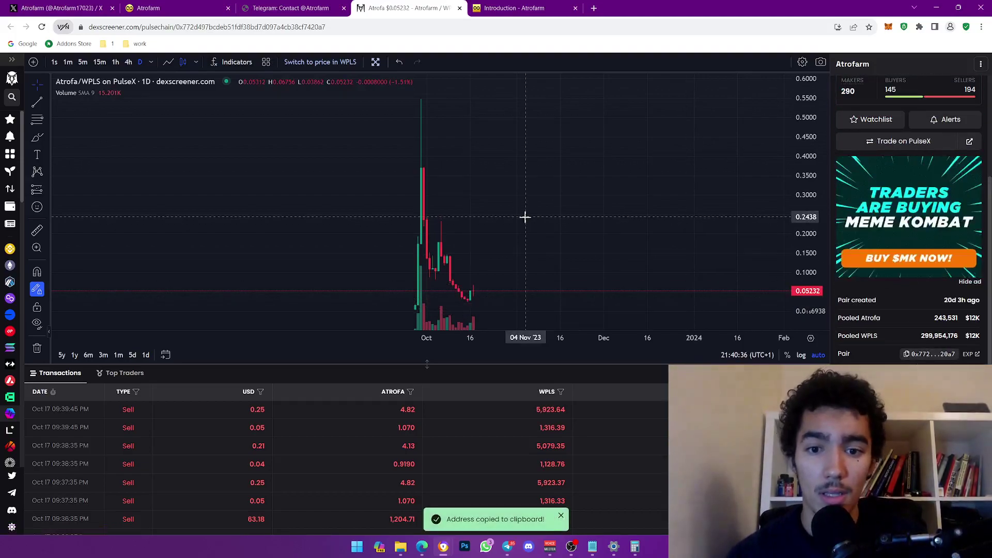
pyautogui.click(283, 8)
# Back in Atrofarm, open the Farming Pools page filtered to fee-free pools
pyautogui.click(176, 6)
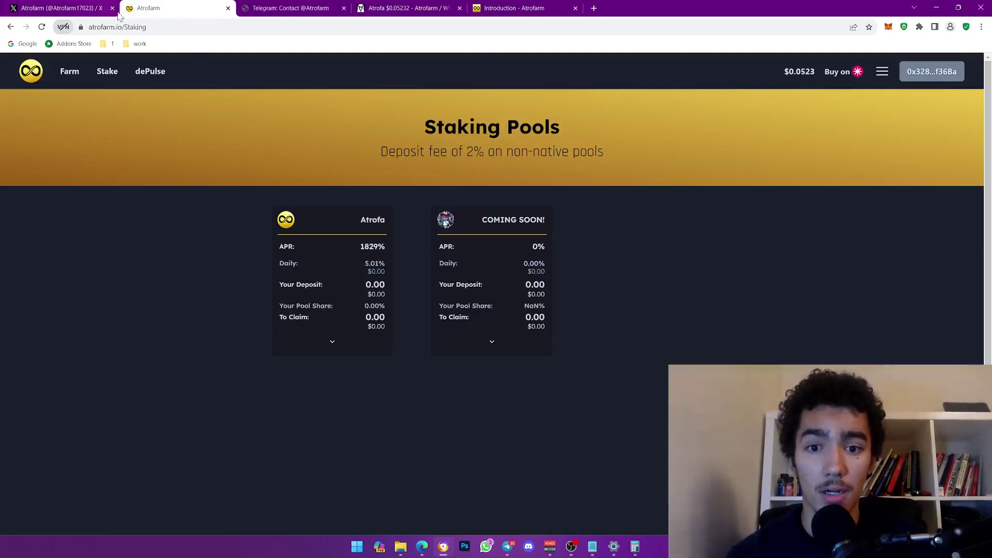
pyautogui.doubleClick(360, 220)
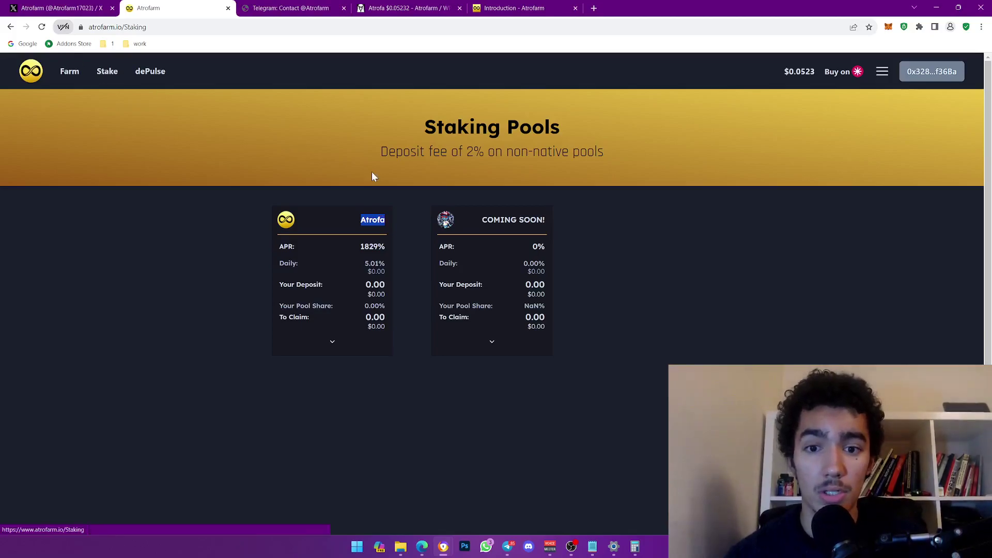
pyautogui.click(69, 76)
pyautogui.click(467, 209)
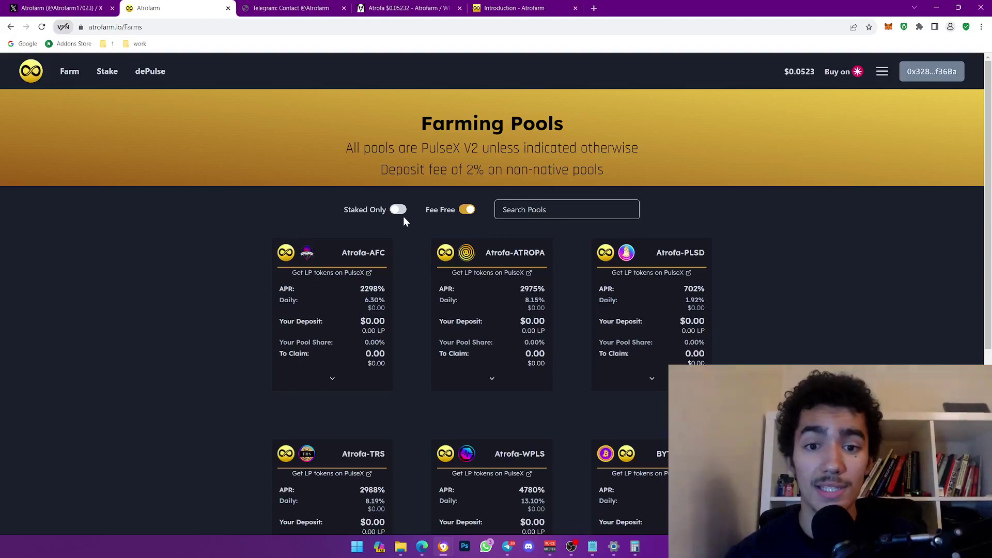
# Expand the Atrofa-ATROPA, AFC-ATROPA and Atrofa-AFC cards while toggling filters, then revisit Staking Pools
pyautogui.click(491, 377)
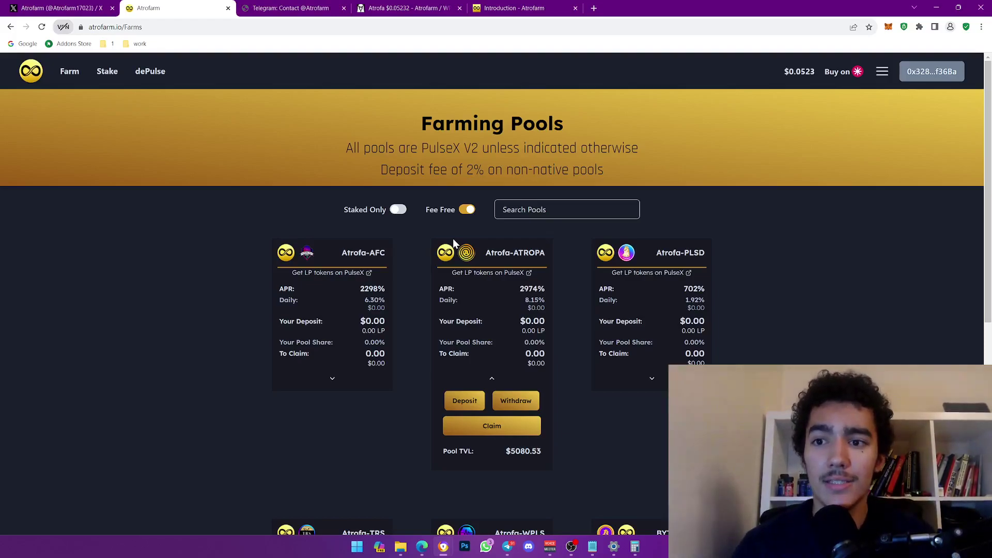
pyautogui.click(397, 211)
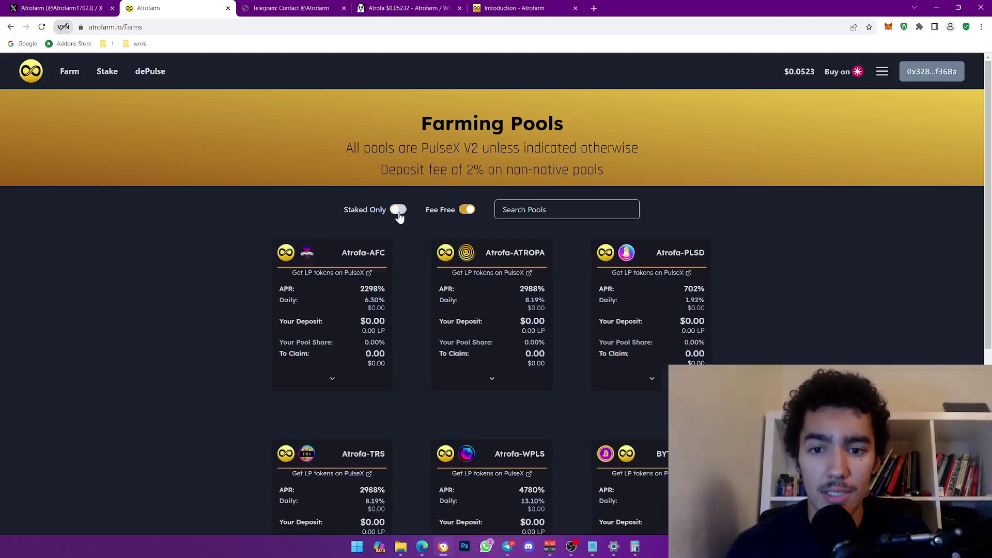
pyautogui.click(440, 212)
pyautogui.click(398, 212)
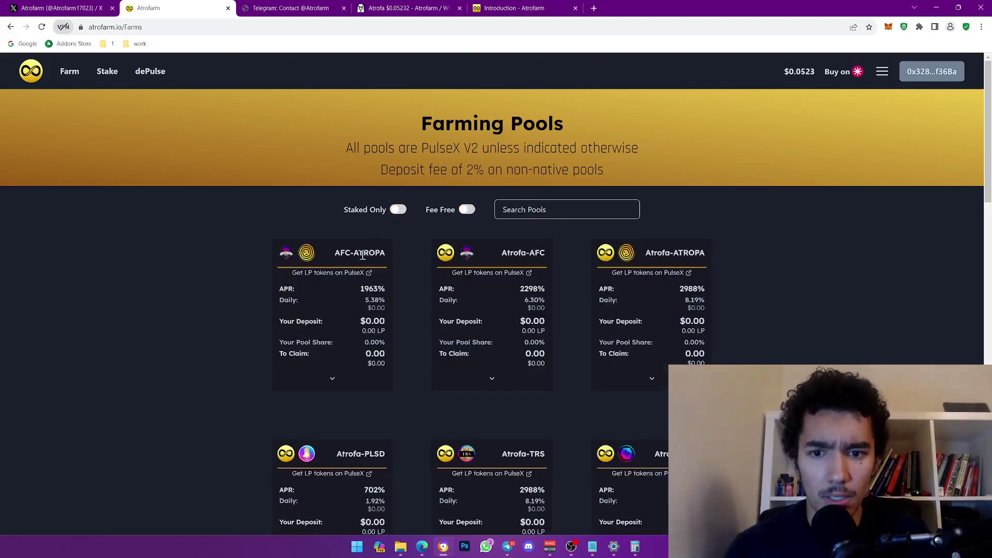
pyautogui.click(332, 379)
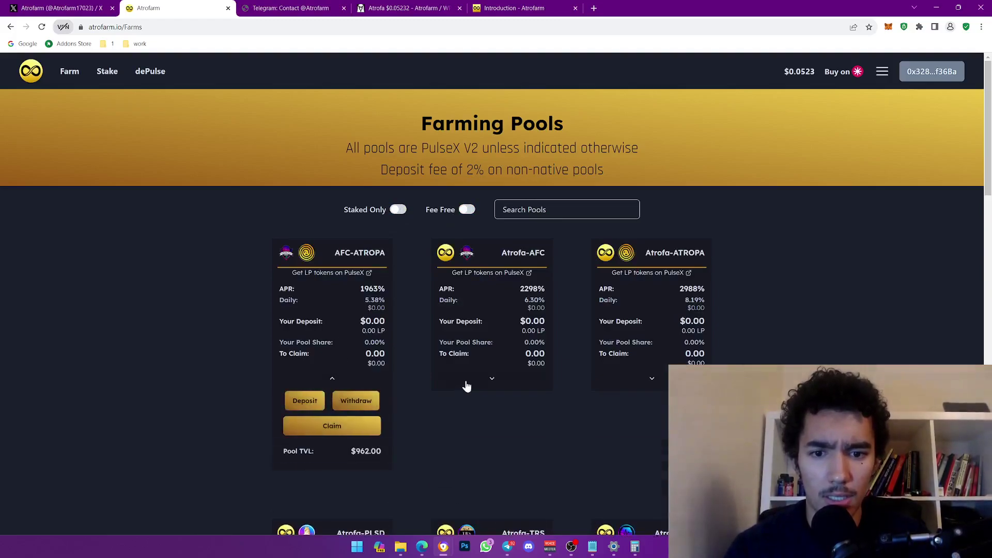
pyautogui.click(492, 378)
pyautogui.click(115, 76)
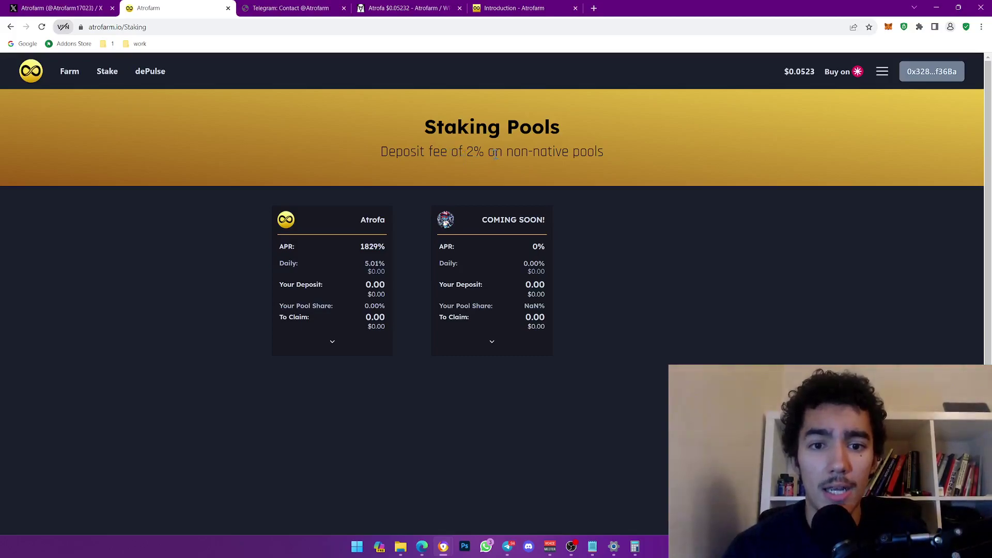
# Highlight the Atrofa pool's name and 5.01% rate, then expand it to show $9,397.67 TVL
pyautogui.moveTo(503, 155); pyautogui.dragTo(611, 149)
pyautogui.click(434, 287)
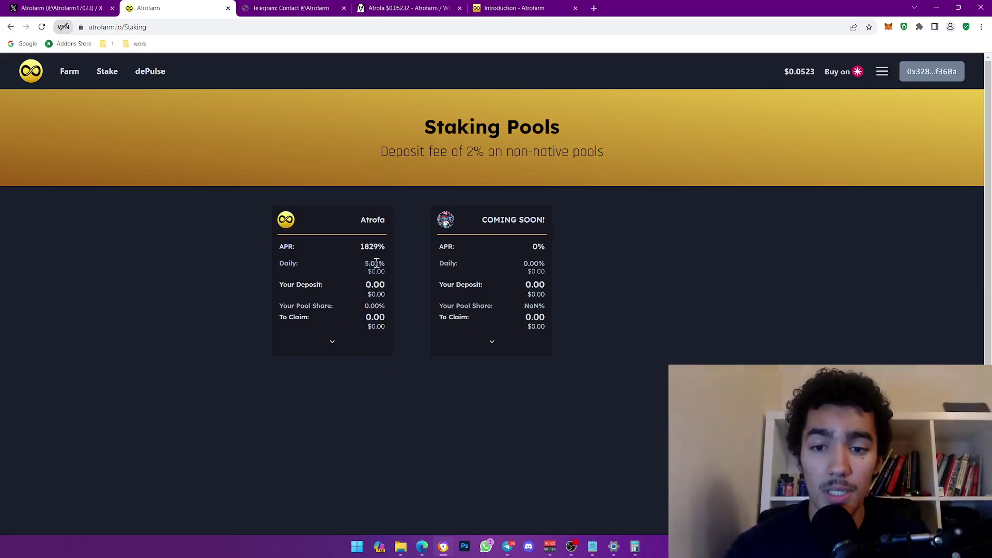
pyautogui.moveTo(359, 220); pyautogui.dragTo(382, 223)
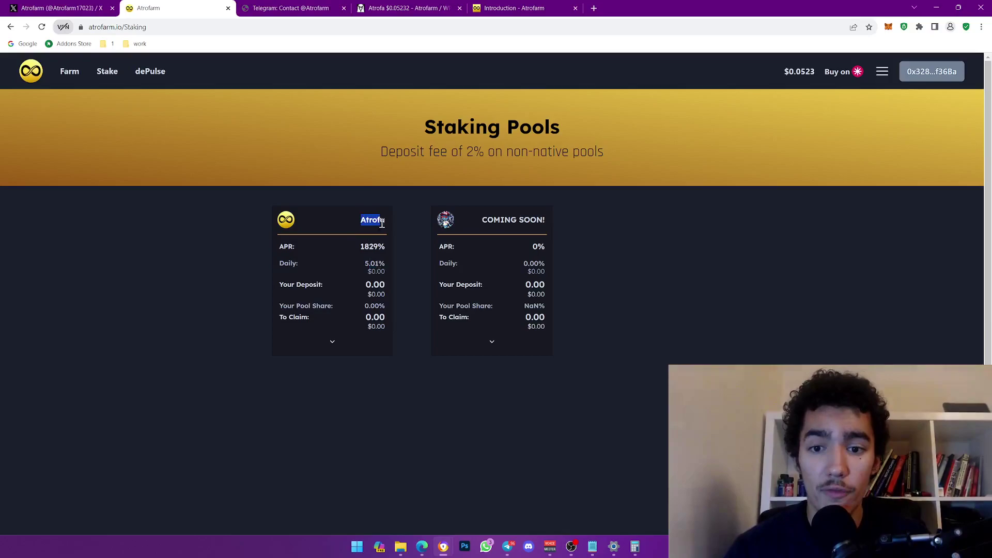
pyautogui.moveTo(366, 262); pyautogui.dragTo(379, 260)
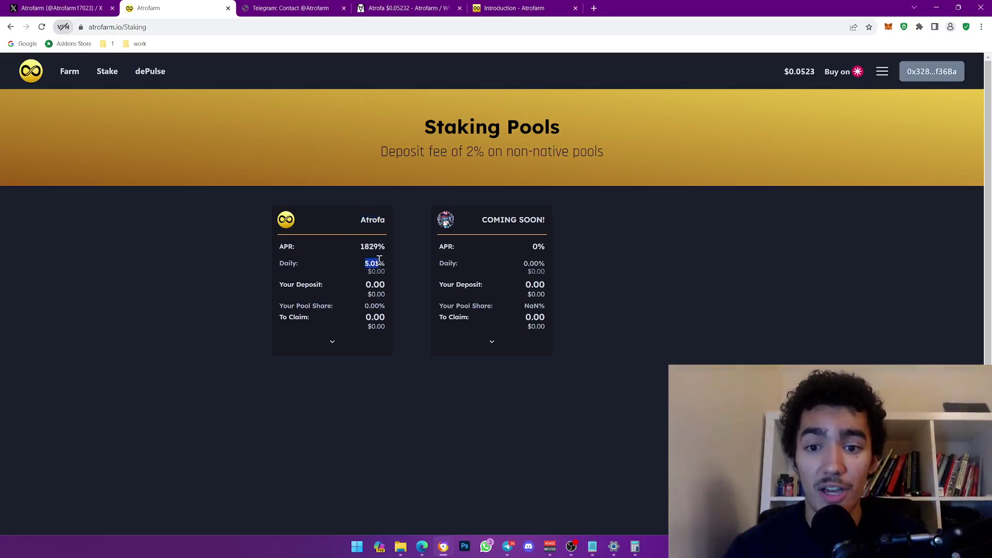
pyautogui.click(333, 342)
pyautogui.moveTo(292, 419); pyautogui.dragTo(324, 415)
pyautogui.click(350, 417)
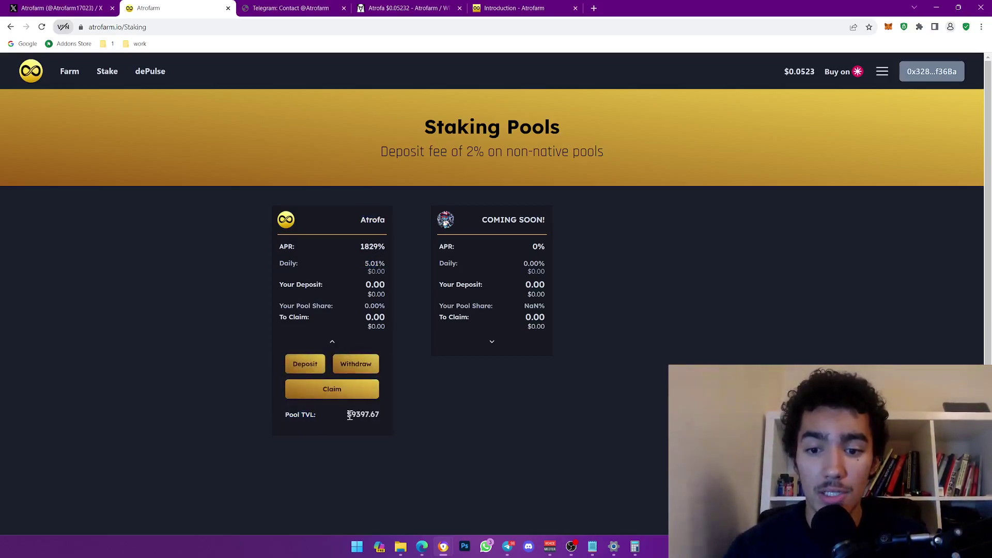
pyautogui.click(306, 143)
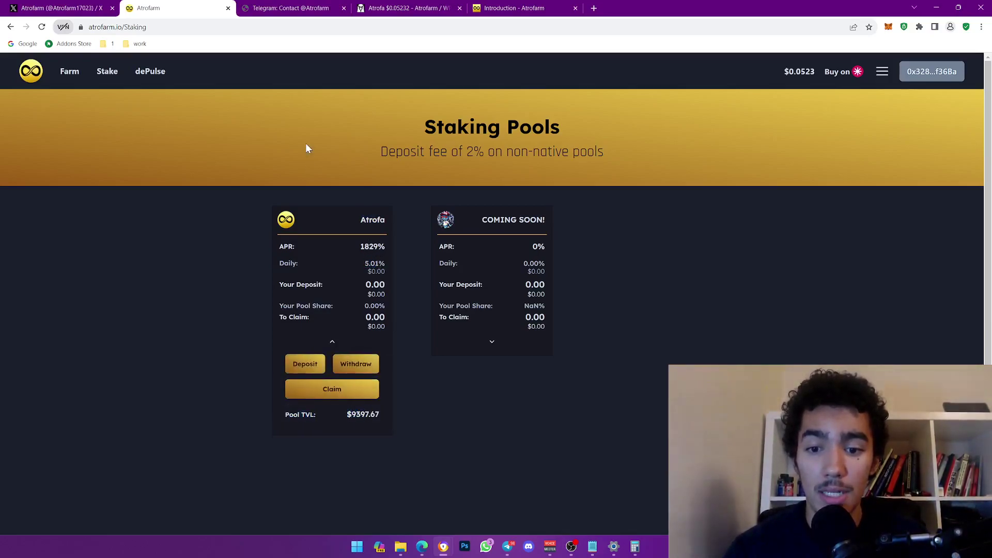
# Open DexScreener's Atrofa/WPLS trade window and drag it to the right
pyautogui.click(283, 7)
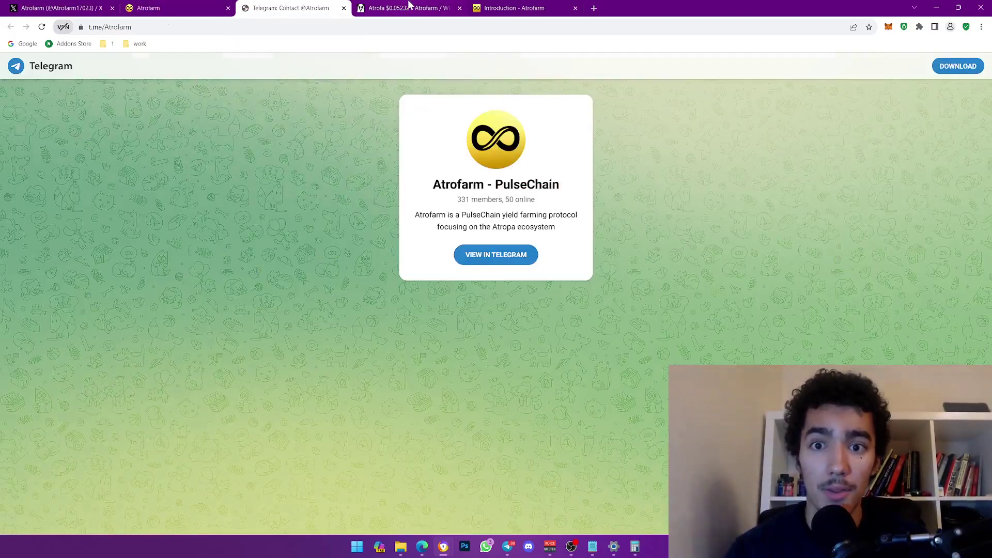
pyautogui.click(410, 8)
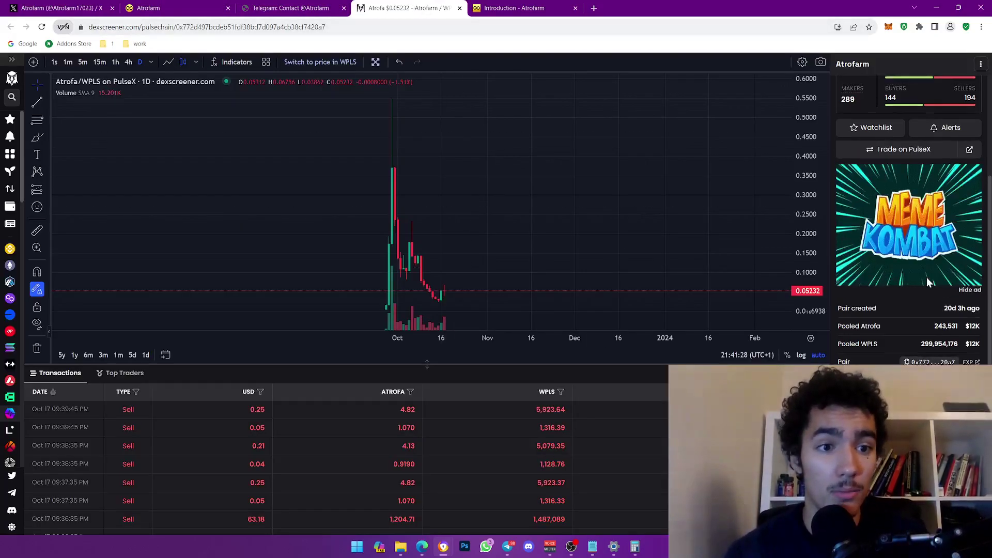
pyautogui.scroll(3, 915, 294)
pyautogui.click(905, 335)
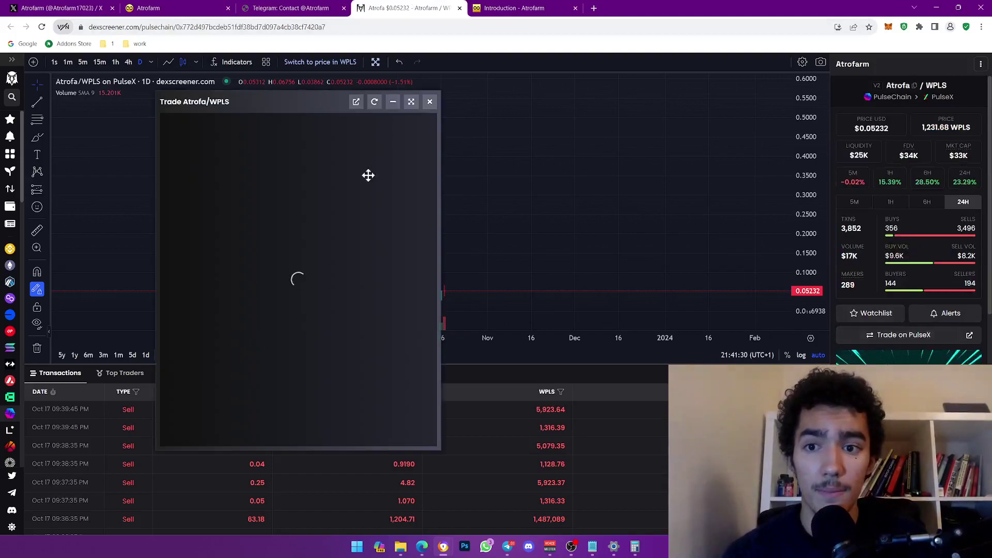
pyautogui.moveTo(297, 109); pyautogui.dragTo(663, 107)
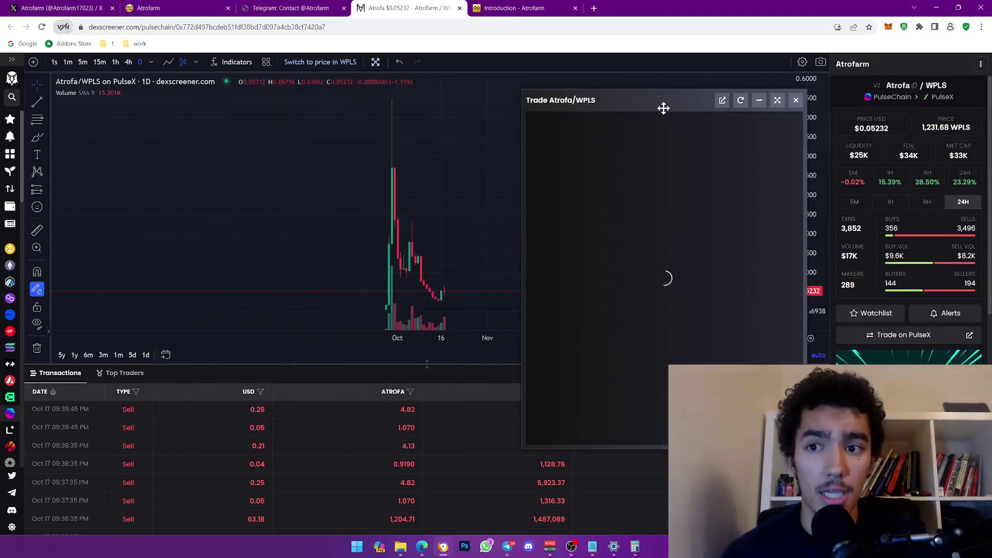
# Acknowledge the Atrofa import warning and connect the MetaMask wallet
pyautogui.click(582, 373)
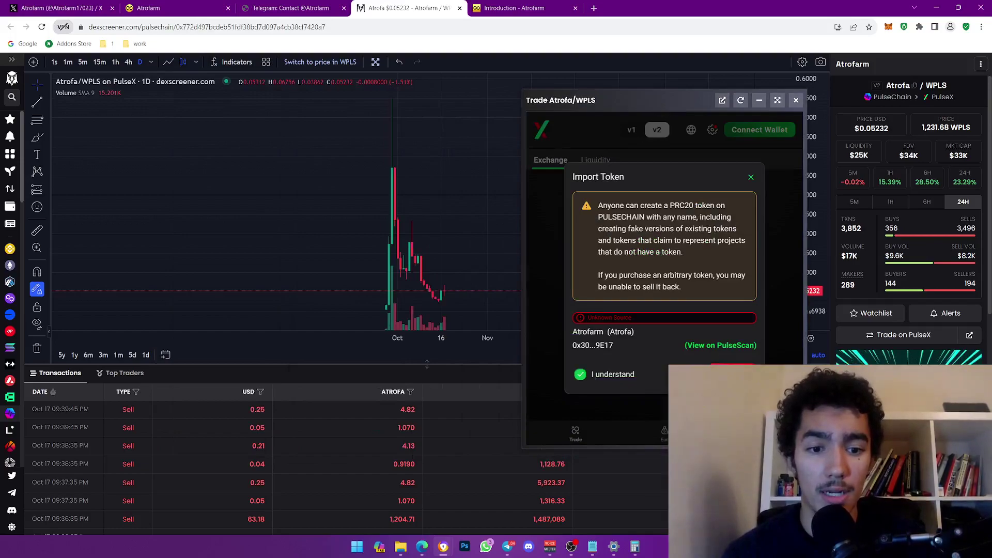
pyautogui.click(721, 374)
pyautogui.click(759, 130)
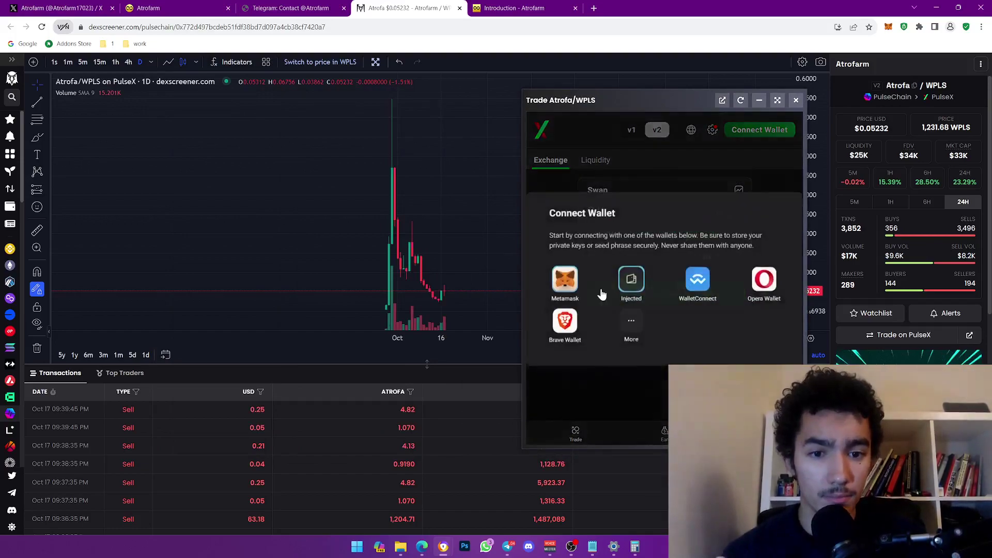
pyautogui.click(567, 281)
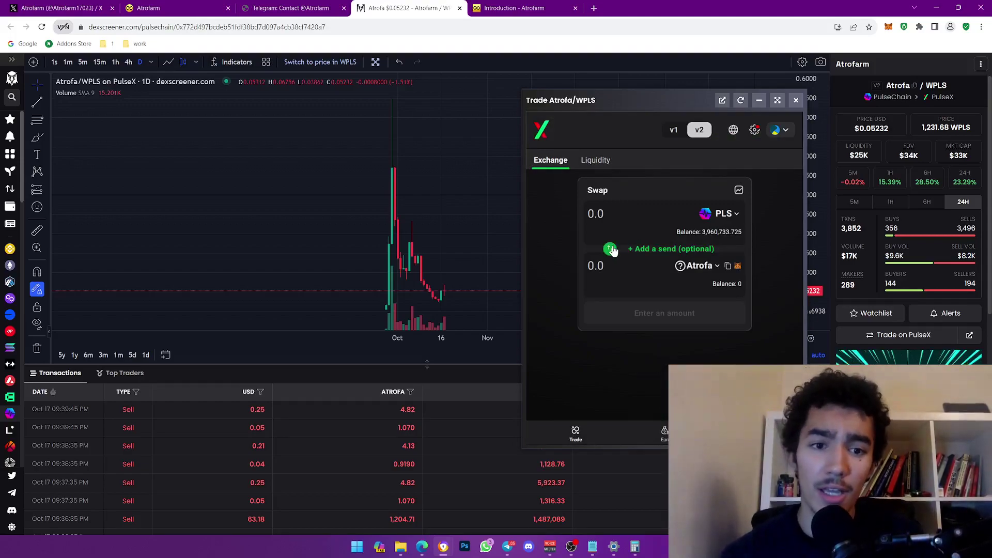
# Enter about 3,660,733 PLS by changing the max balance's second digit from 9 to 6
pyautogui.click(737, 232)
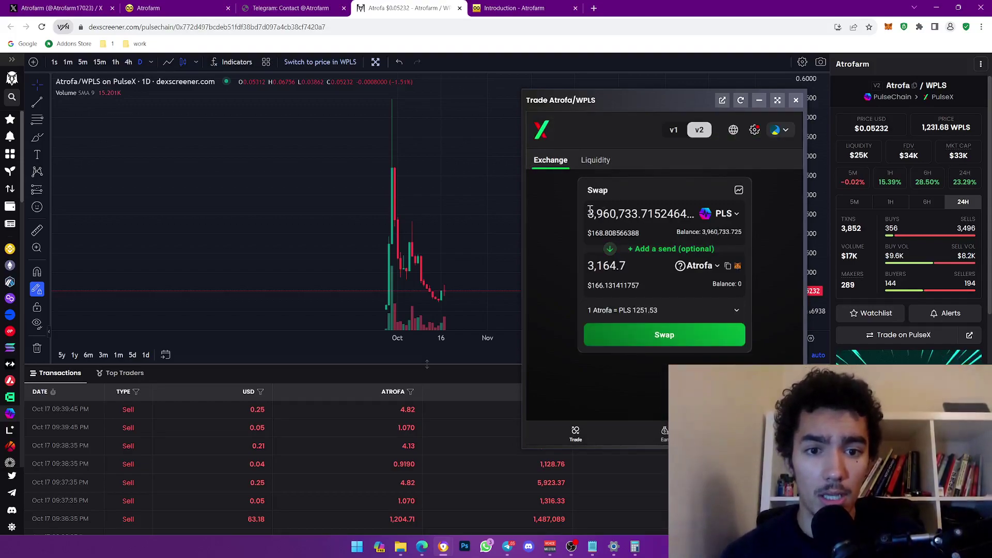
pyautogui.moveTo(595, 213); pyautogui.dragTo(604, 214)
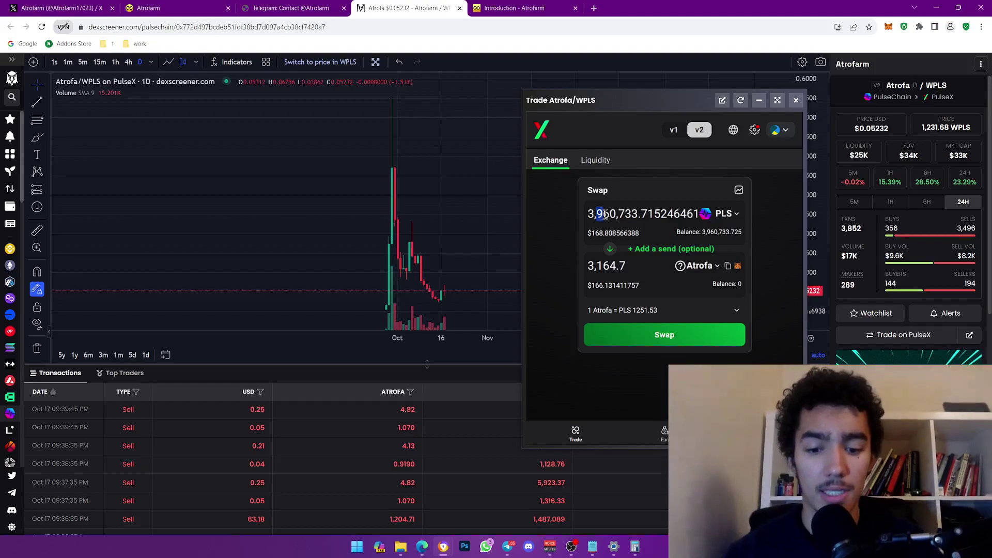
pyautogui.write('6')
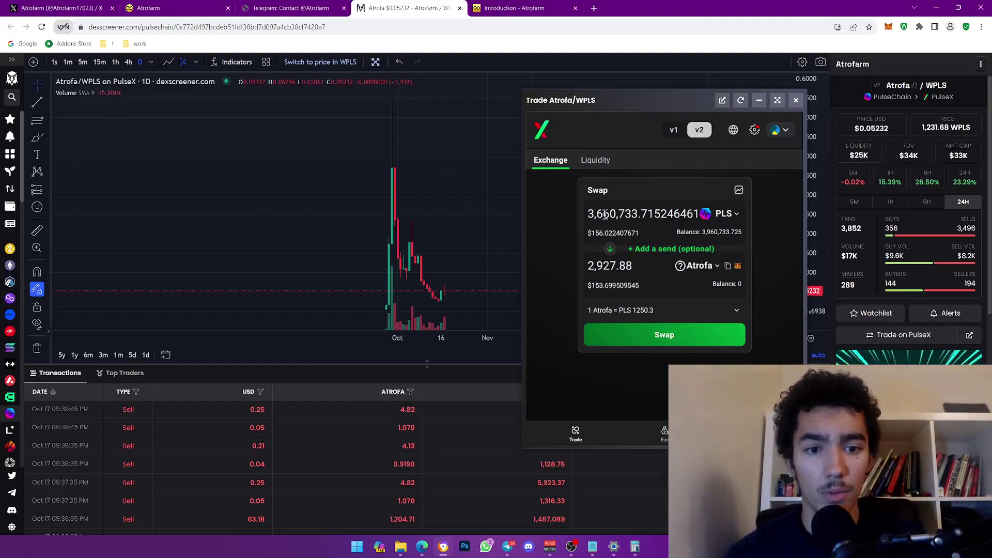
pyautogui.click(702, 233)
pyautogui.write('3,960')
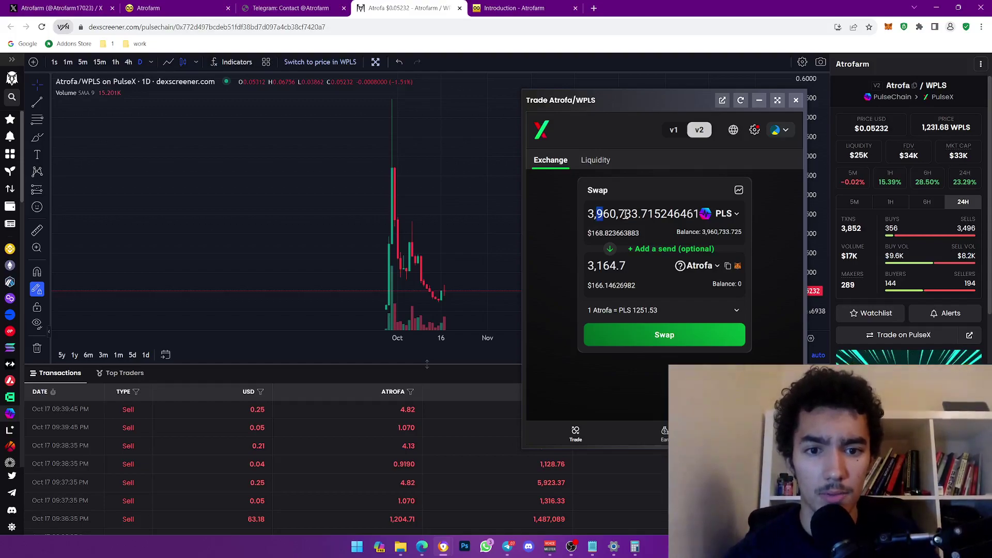
pyautogui.write('7')
pyautogui.press('BackSpace')
pyautogui.write('6')
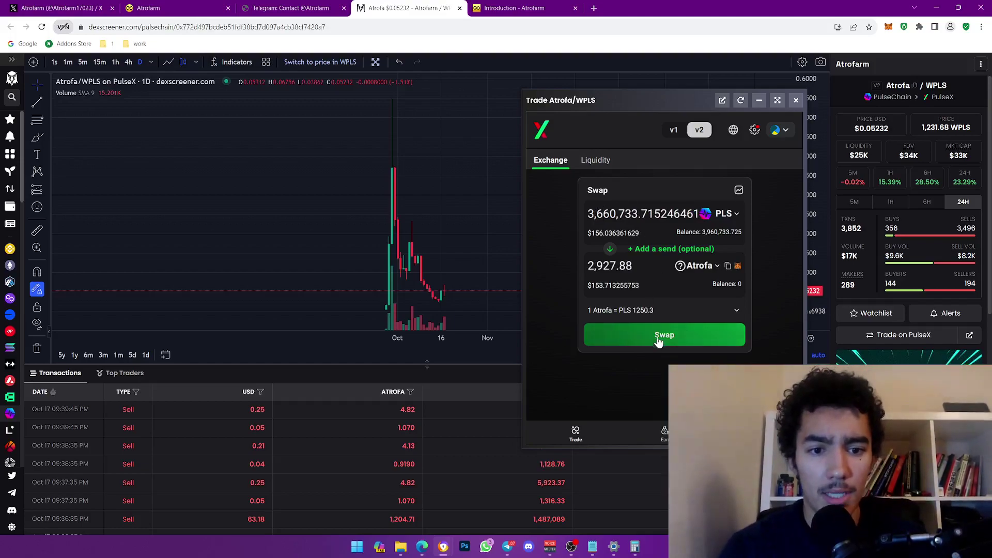
pyautogui.moveTo(588, 265); pyautogui.dragTo(630, 265)
pyautogui.click(619, 265)
pyautogui.write('3,000')
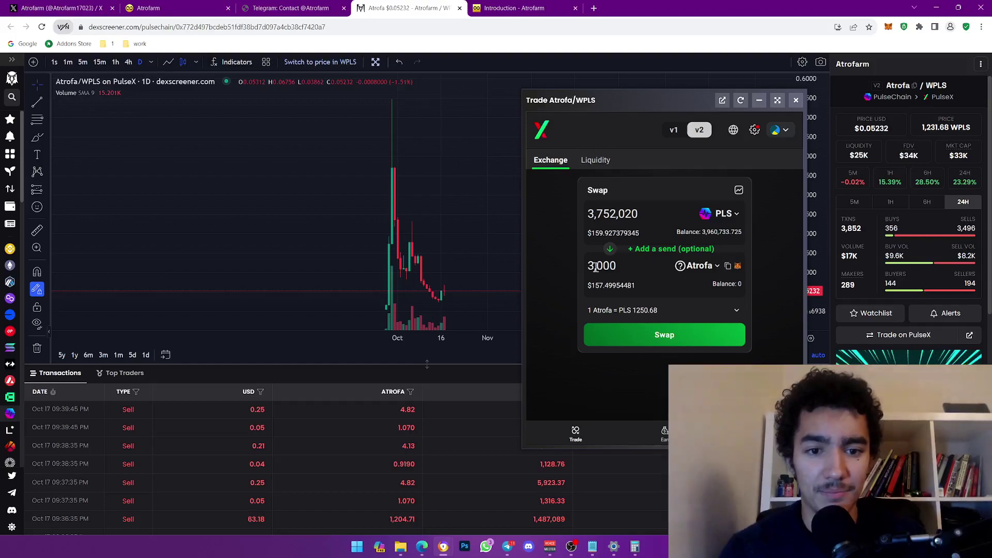
# Attempt the swap, close the wallet popup, and review the slippage settings
pyautogui.click(668, 334)
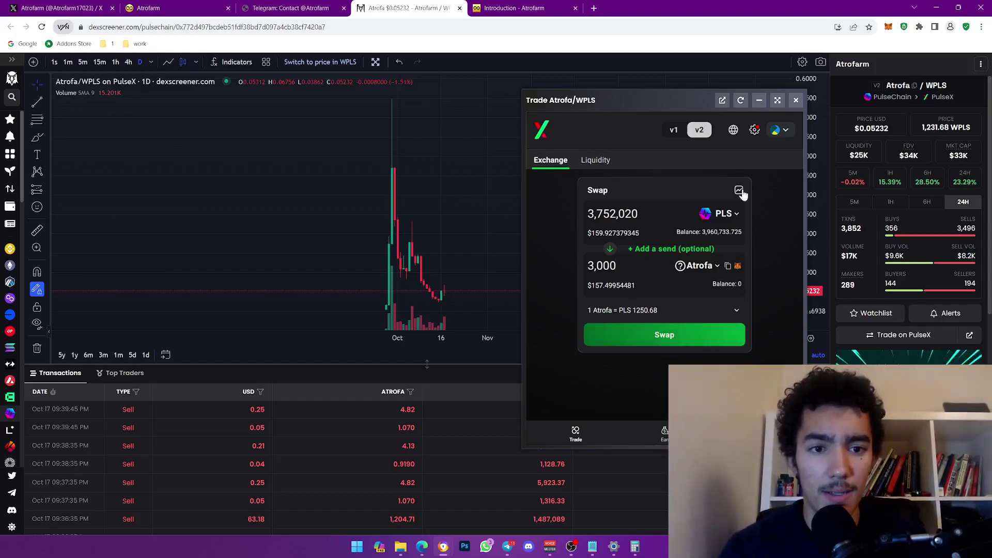
pyautogui.click(983, 7)
pyautogui.click(754, 130)
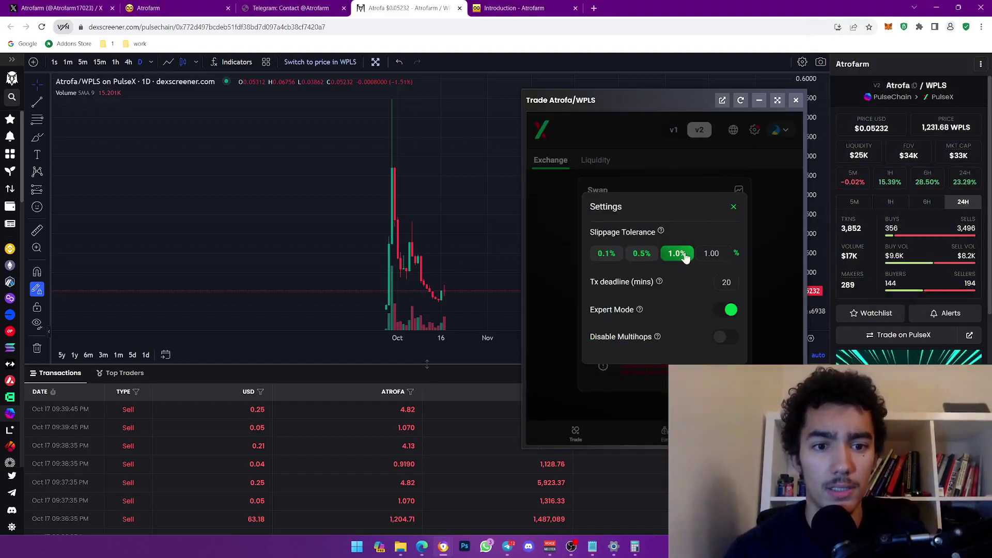
pyautogui.click(737, 208)
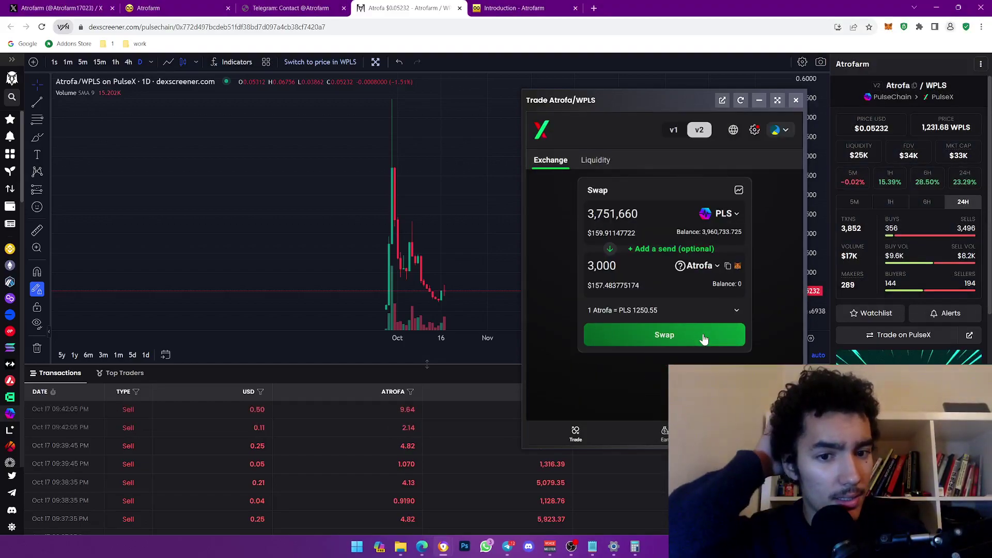
# Swap PLS for 3,000 Atrofa, approve it in MetaMask, and dismiss the receipt
pyautogui.click(706, 337)
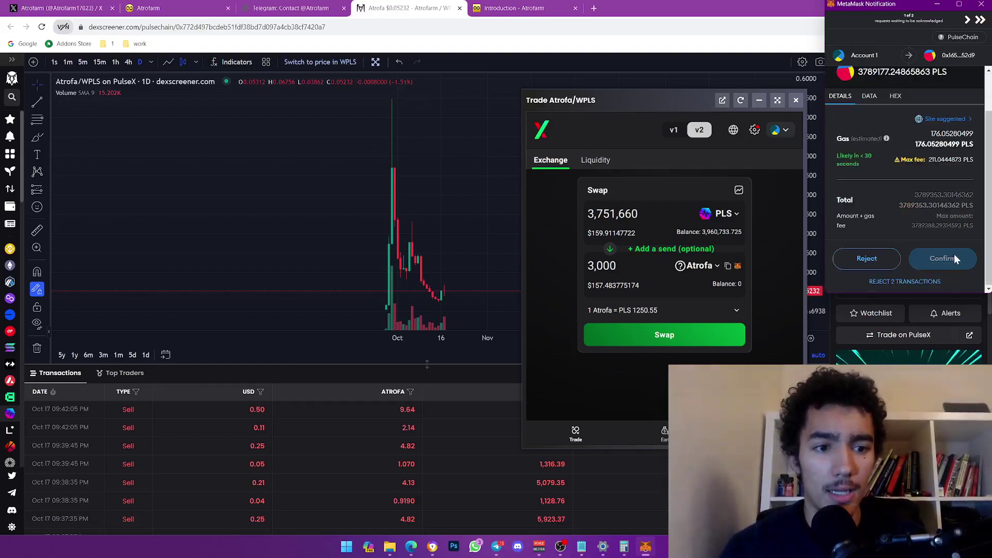
pyautogui.click(944, 261)
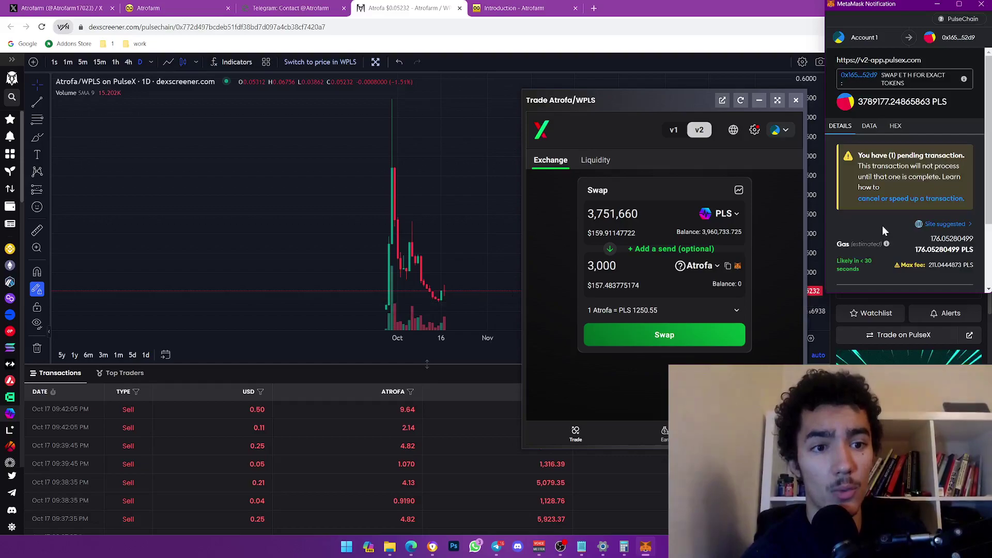
pyautogui.scroll(-2, 884, 229)
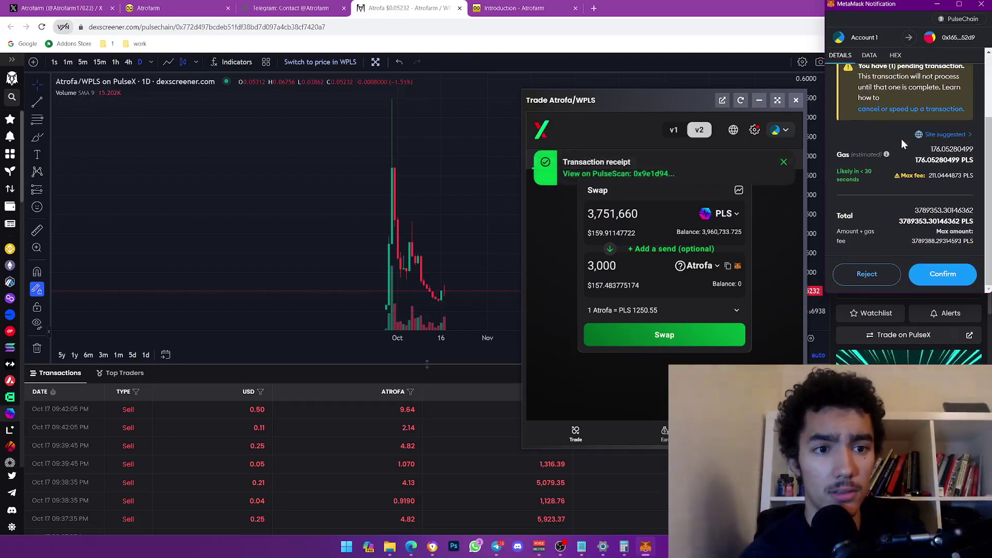
pyautogui.click(867, 274)
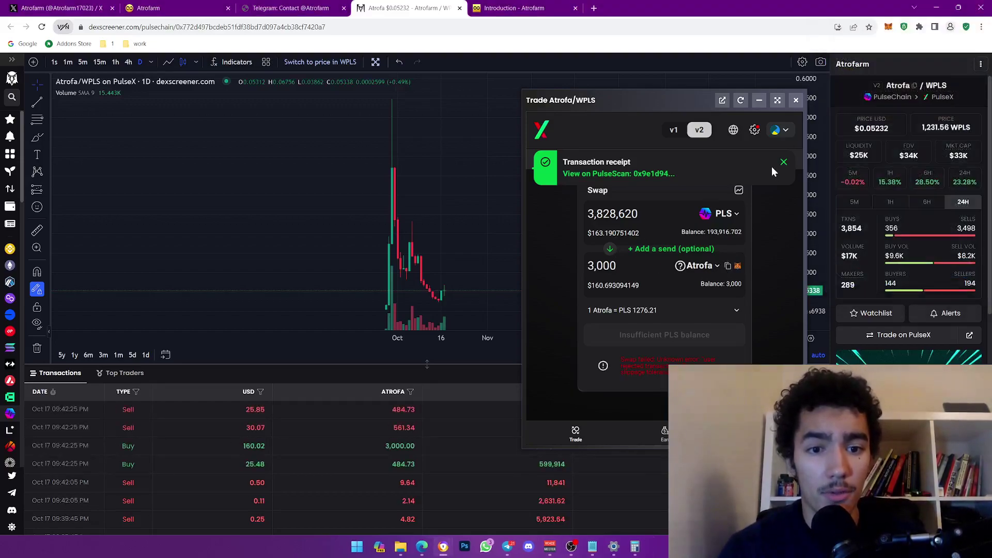
pyautogui.click(786, 164)
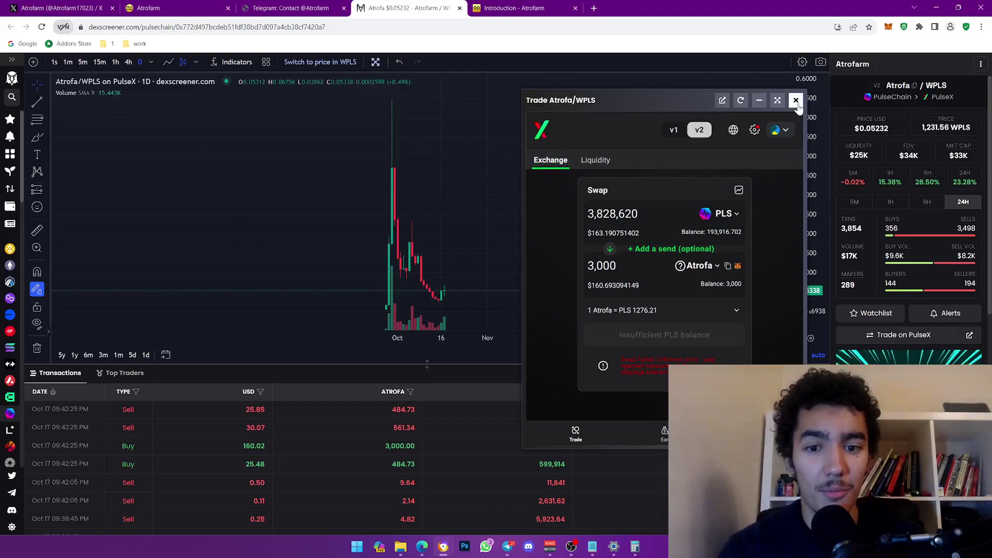
# Close the trade window, switch the Atrofa chart to 4-hour candles, and try a first measurement
pyautogui.click(796, 99)
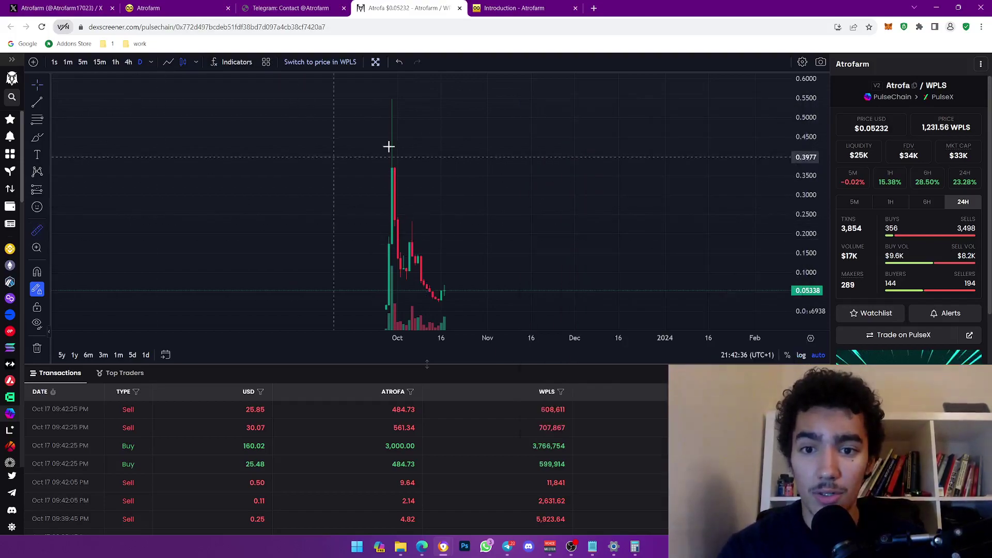
pyautogui.click(125, 62)
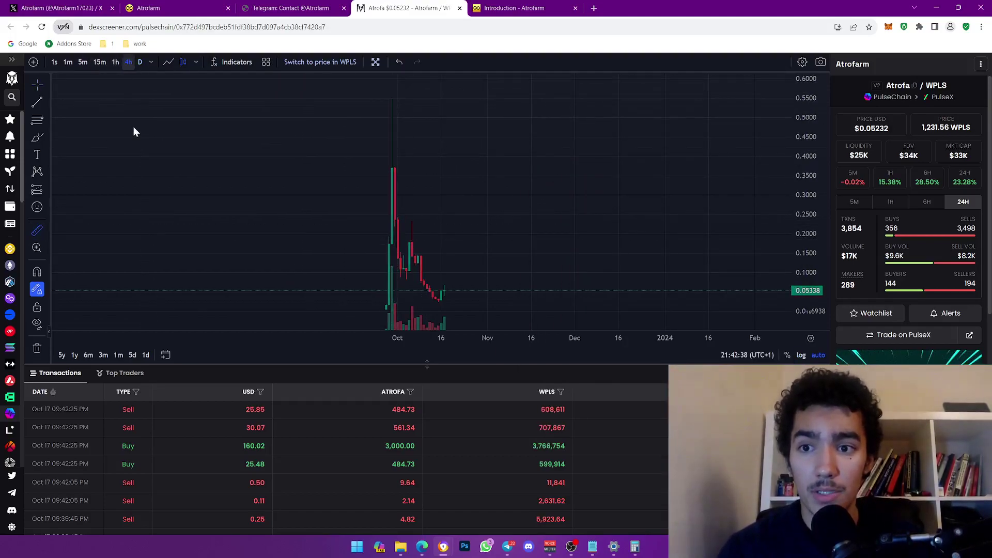
pyautogui.click(305, 158)
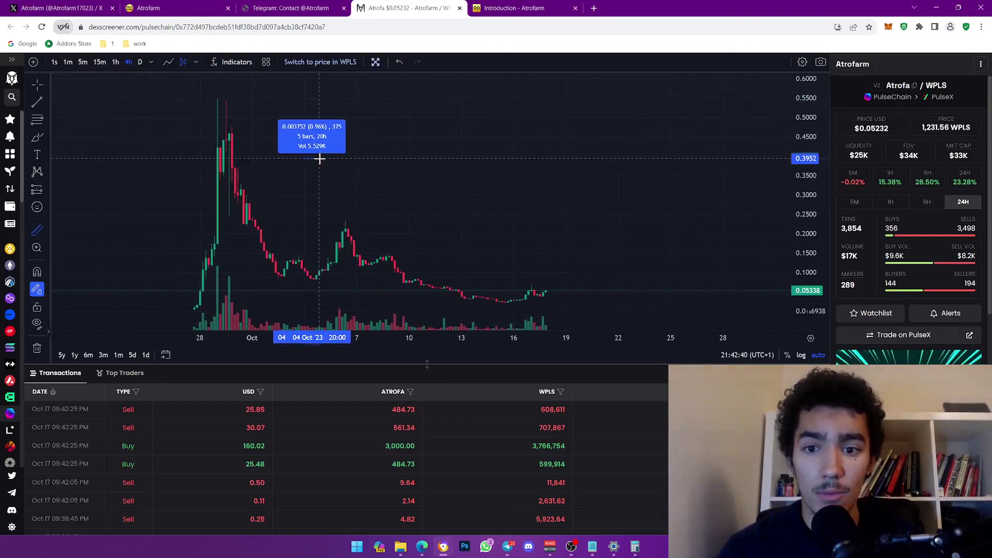
pyautogui.click(244, 117)
pyautogui.click(35, 85)
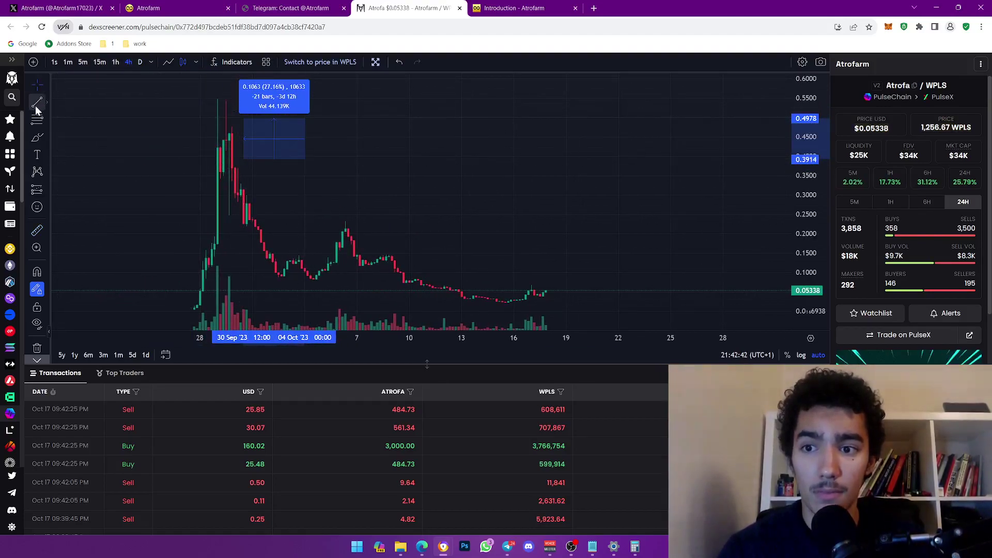
pyautogui.click(355, 151)
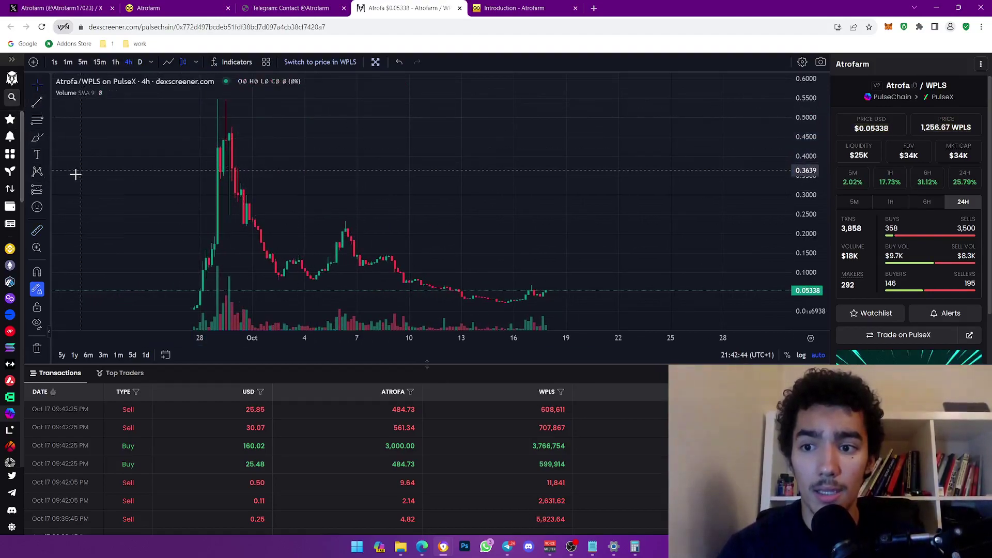
# Measure from the latest candle to the peak (886.95%) and mark the $34K market cap
pyautogui.click(37, 230)
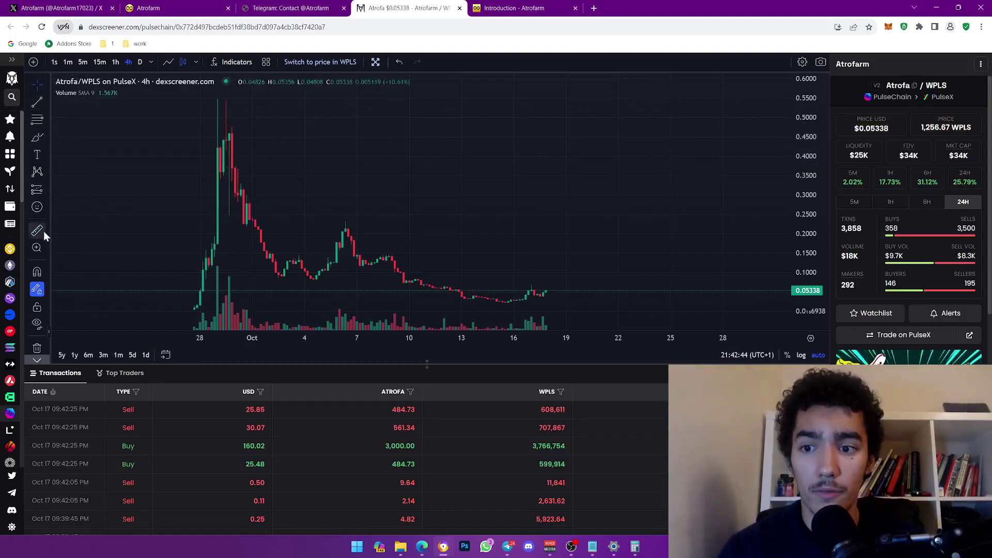
pyautogui.click(546, 291)
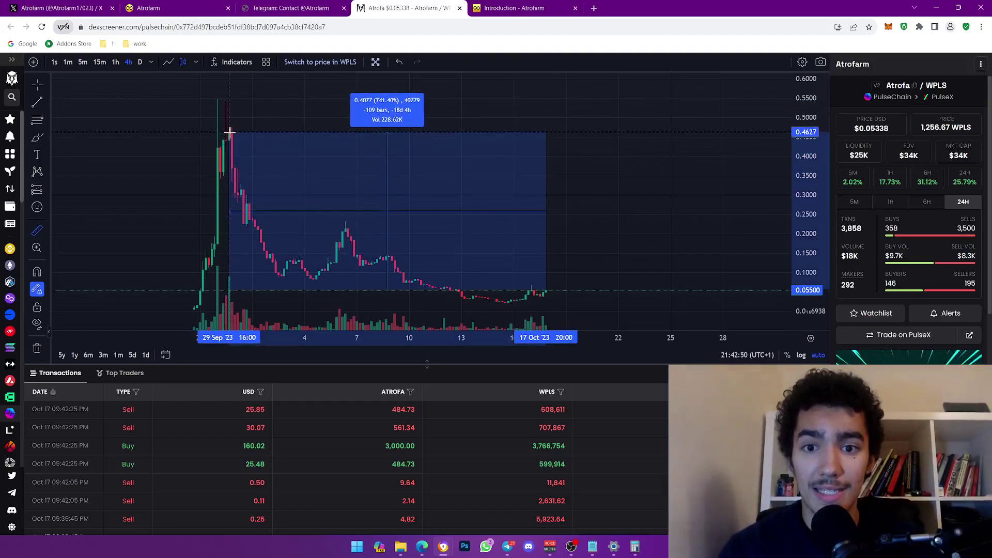
pyautogui.click(215, 101)
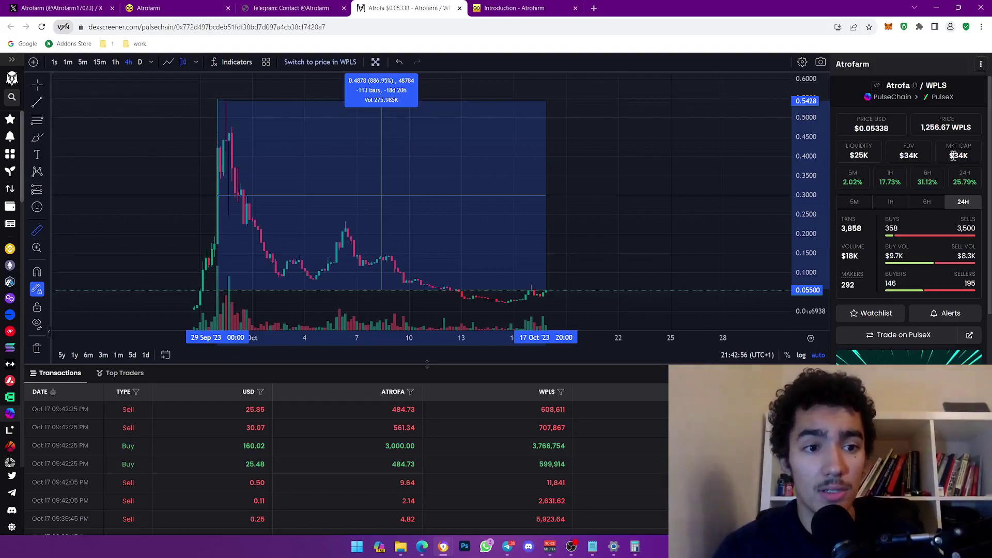
pyautogui.moveTo(950, 155); pyautogui.dragTo(965, 155)
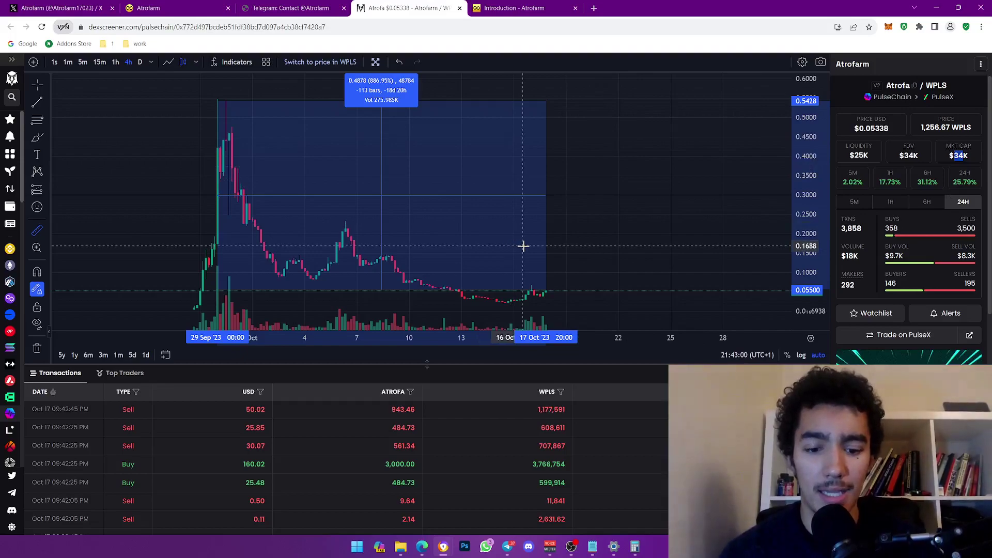
# Launch Calculator from Start search and compute 1,000,000 ÷ 34,000
pyautogui.press('super')
pyautogui.write('cal')
pyautogui.press('Return')
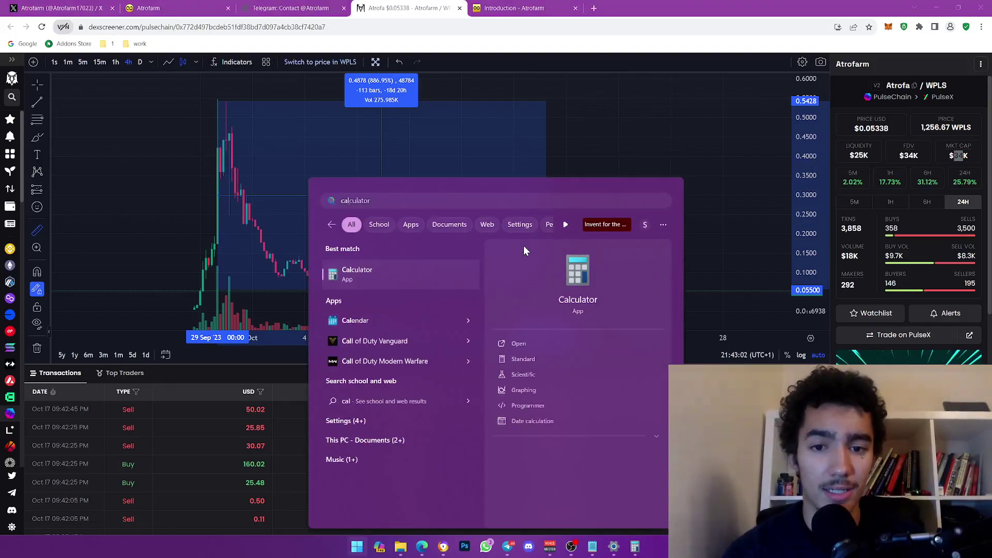
pyautogui.moveTo(671, 81); pyautogui.dragTo(567, 102)
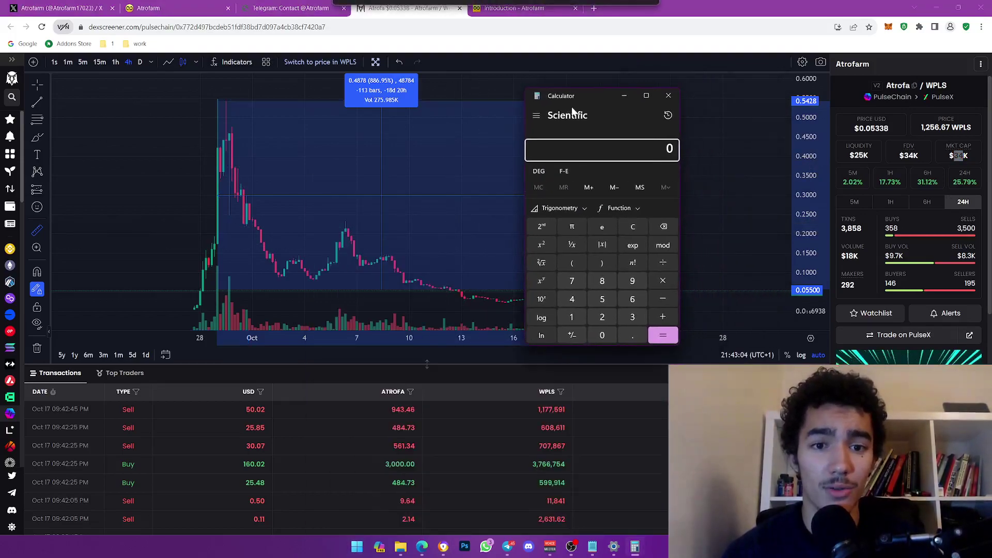
pyautogui.click(583, 318)
pyautogui.click(602, 328)
pyautogui.tripleClick(602, 328)
pyautogui.doubleClick(601, 328)
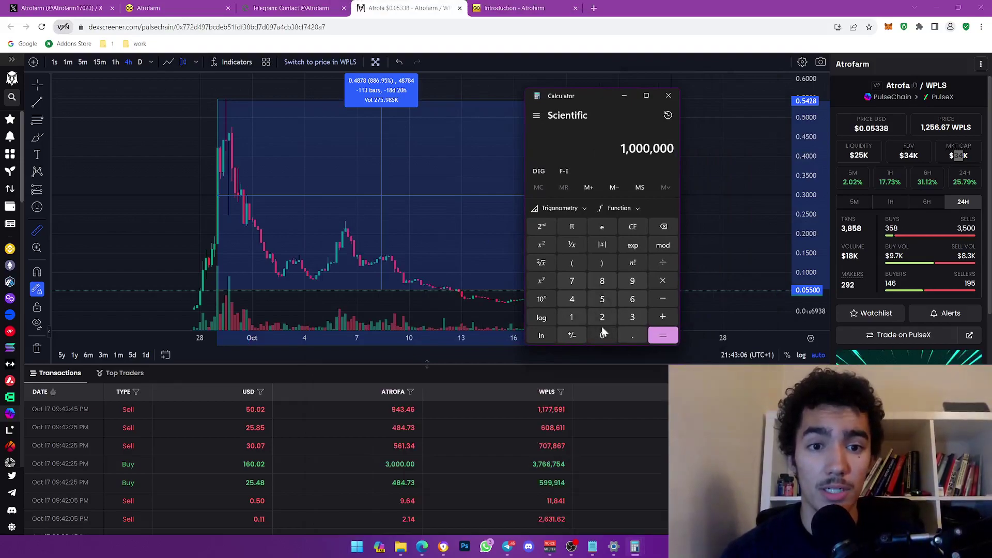
pyautogui.click(660, 282)
pyautogui.write('4')
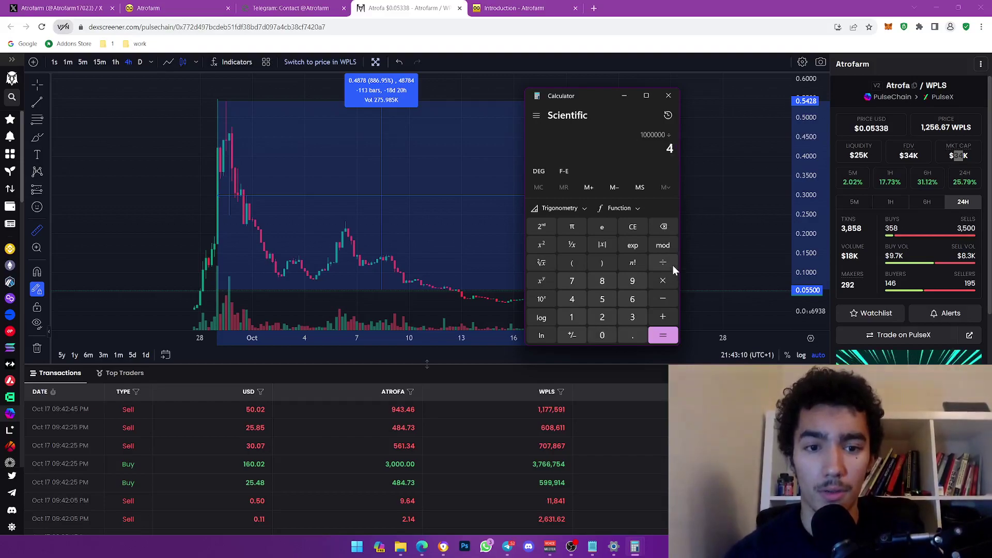
pyautogui.write('34,000')
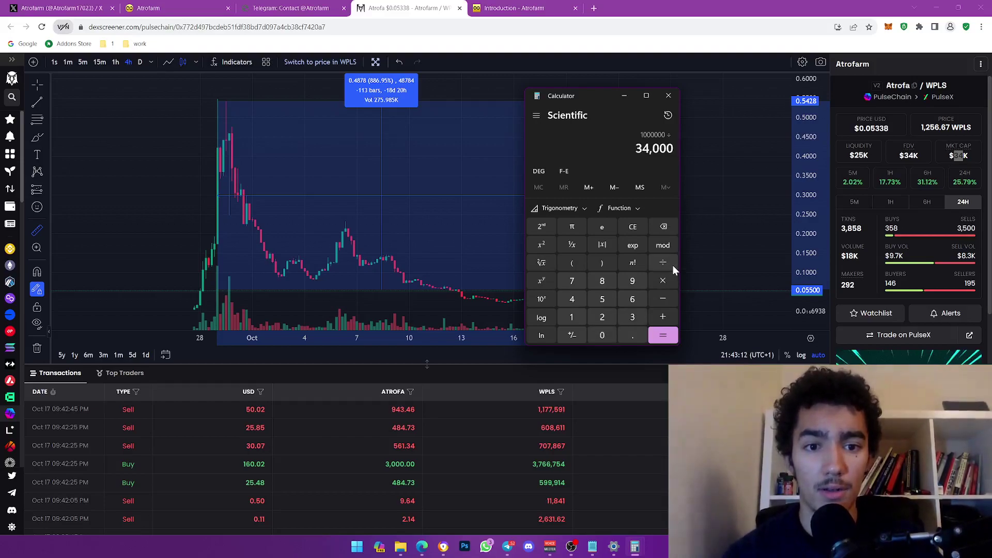
pyautogui.press('Return')
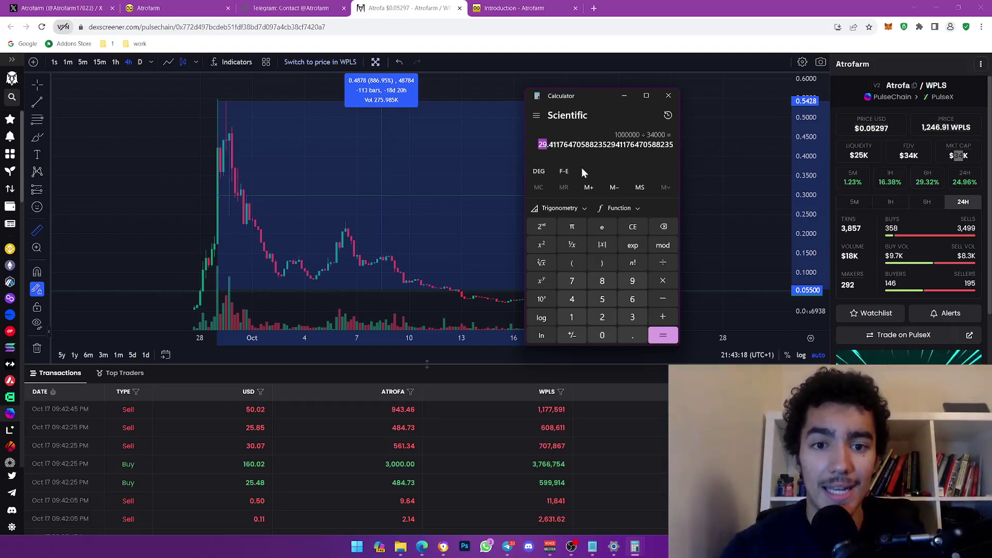
# Multiply that result by 160 to get about 4,705.88, then close Calculator
pyautogui.click(664, 284)
pyautogui.click(573, 318)
pyautogui.click(600, 300)
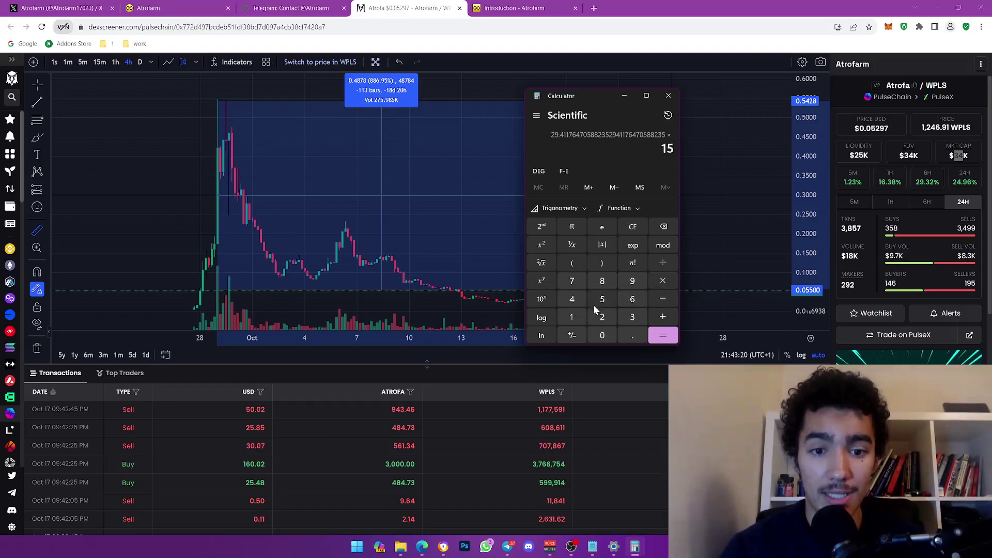
pyautogui.click(664, 226)
pyautogui.click(632, 299)
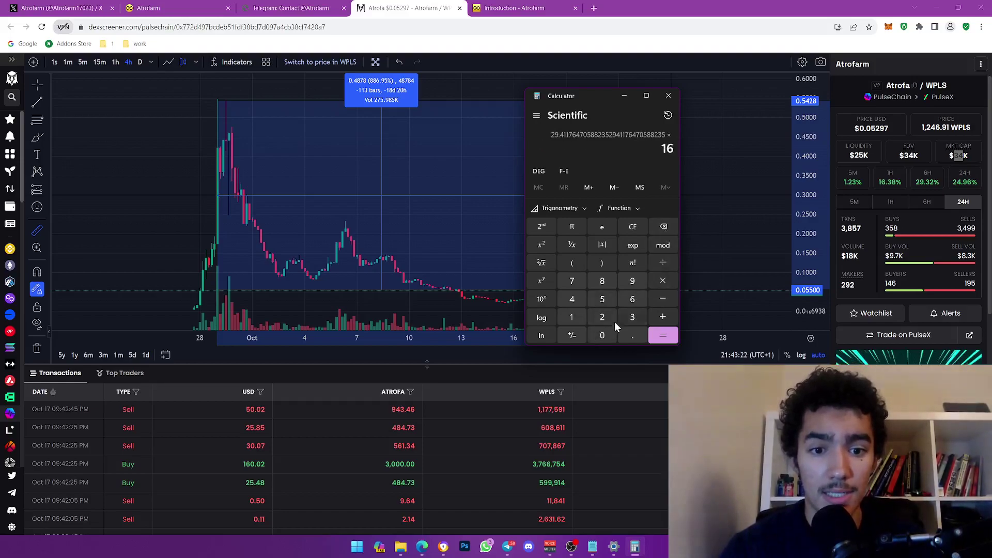
pyautogui.click(602, 335)
pyautogui.click(663, 333)
pyautogui.moveTo(537, 145); pyautogui.dragTo(555, 143)
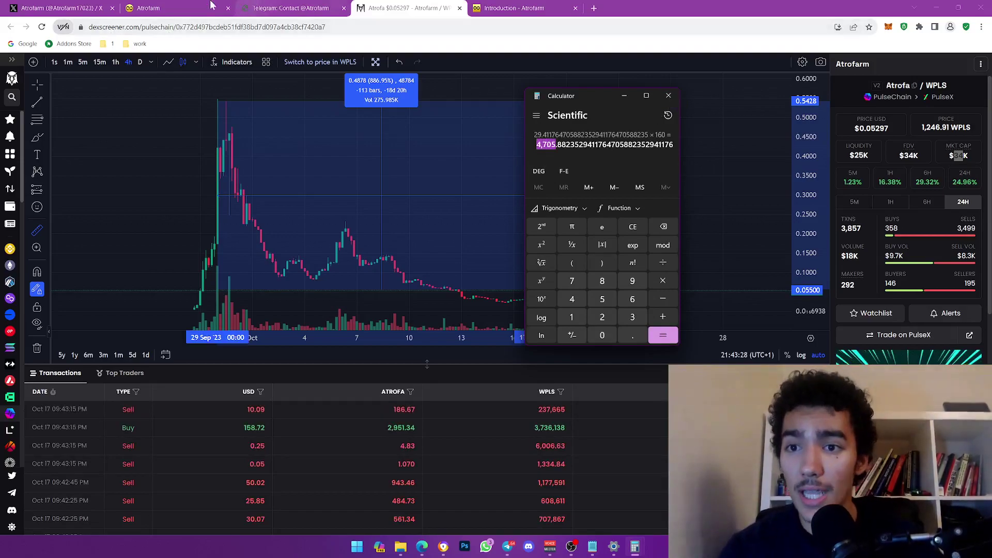
pyautogui.click(669, 96)
pyautogui.click(179, 9)
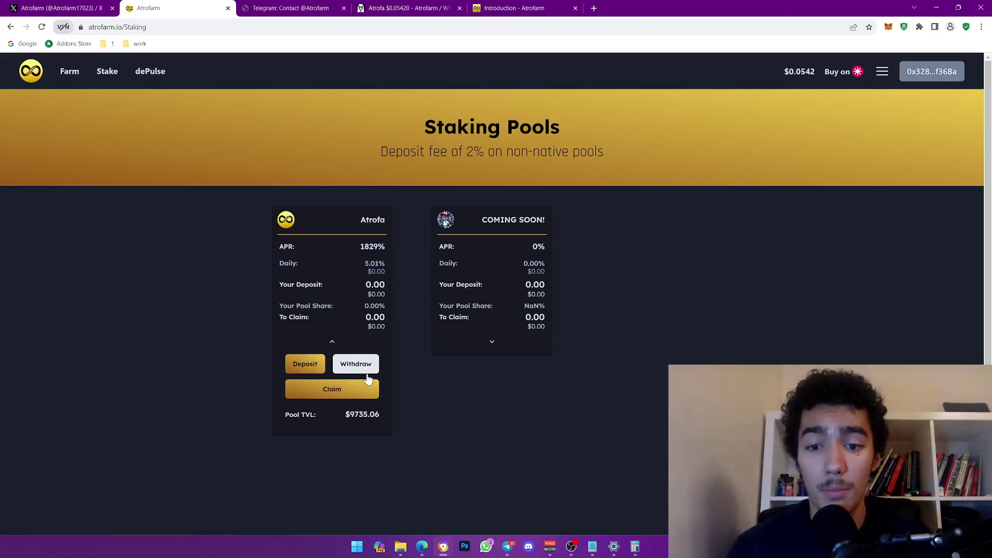
# Fill the Atrofa pool deposit with the full 3,000 balance and approve a 3,000 MetaMask spending cap
pyautogui.click(310, 366)
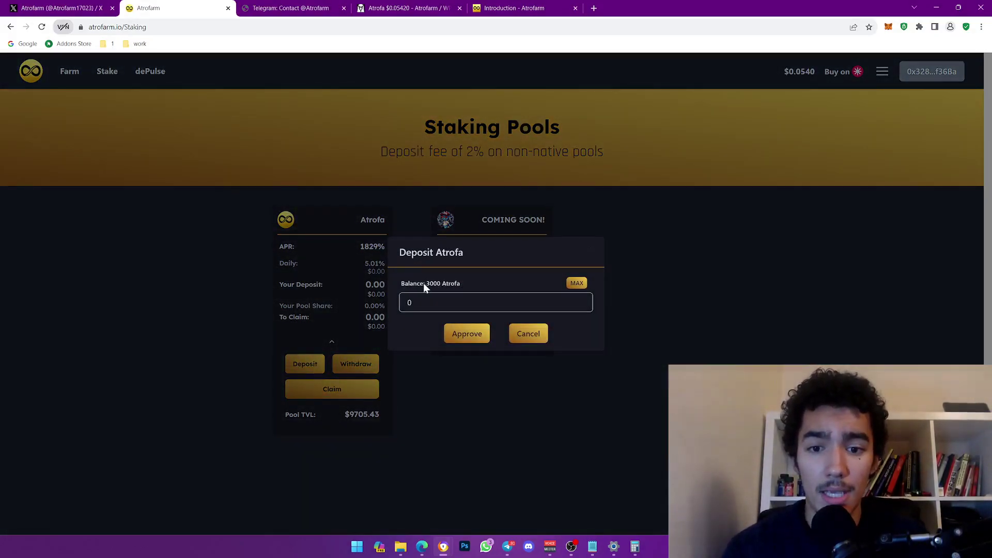
pyautogui.click(557, 295)
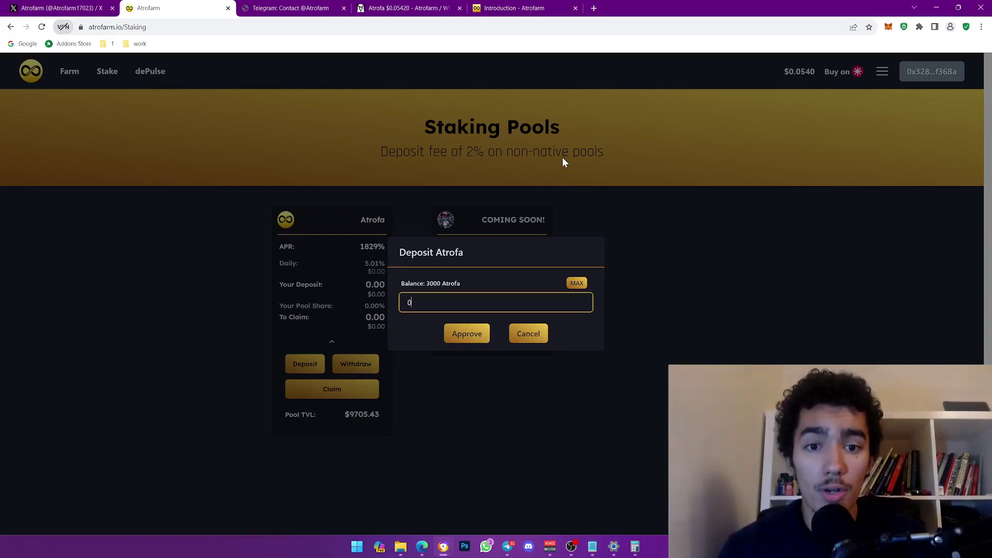
pyautogui.click(578, 283)
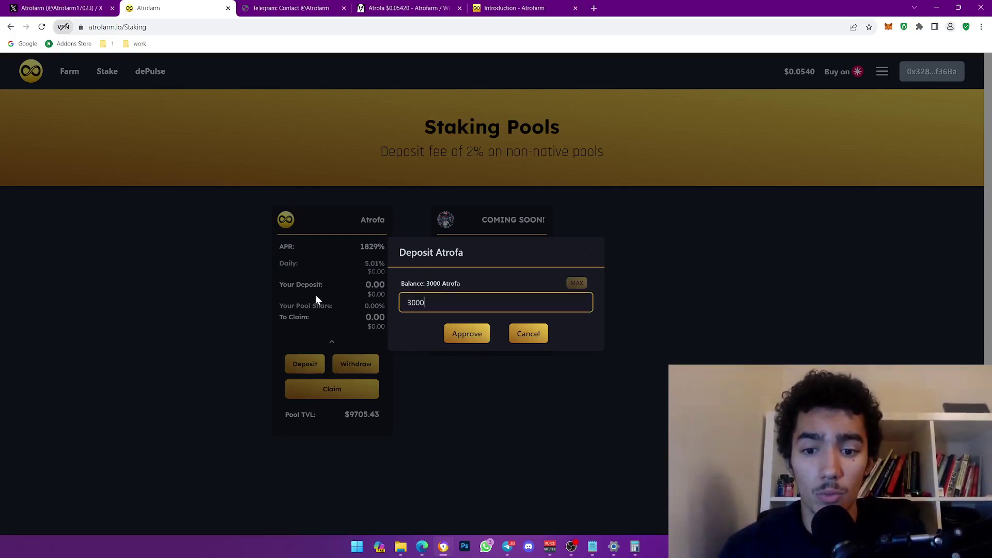
pyautogui.click(471, 335)
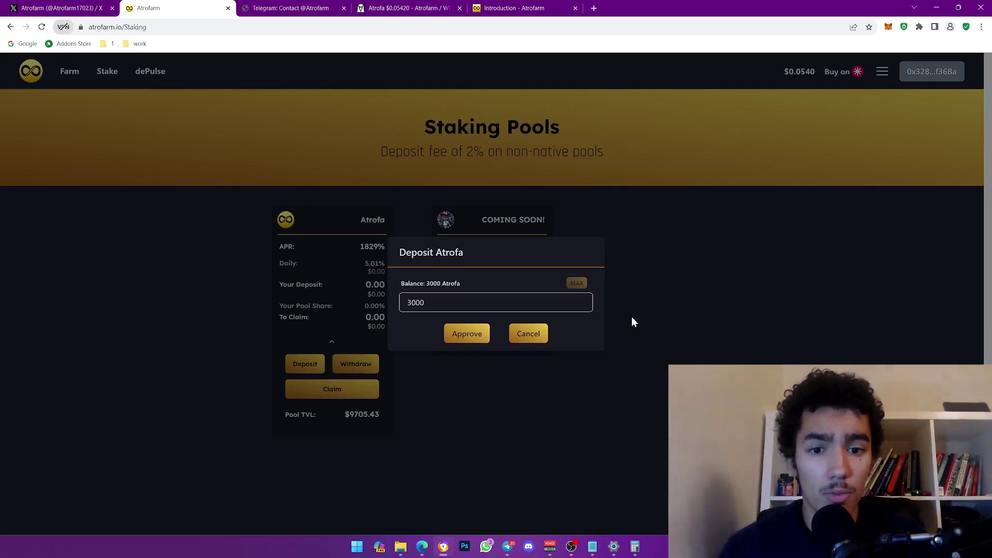
pyautogui.click(472, 335)
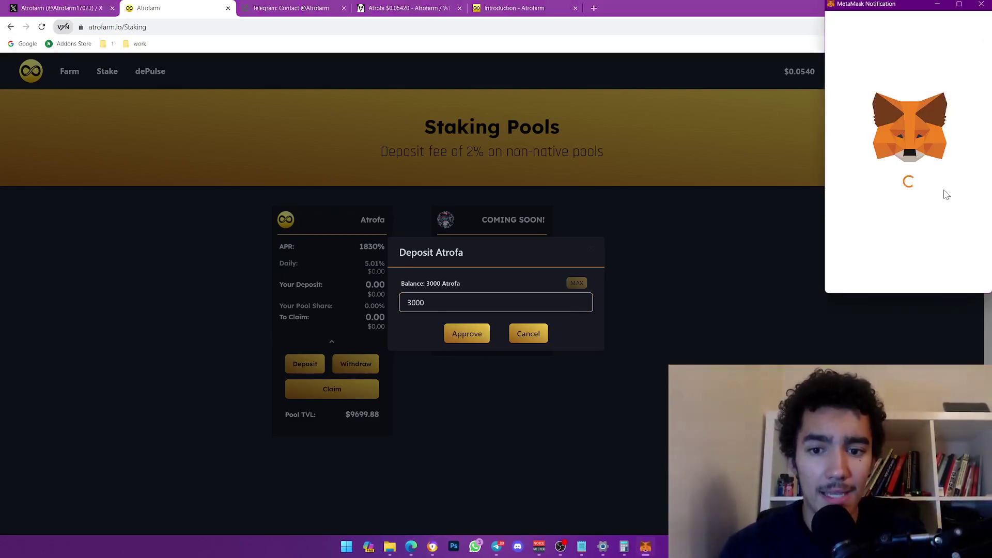
pyautogui.scroll(-1, 946, 209)
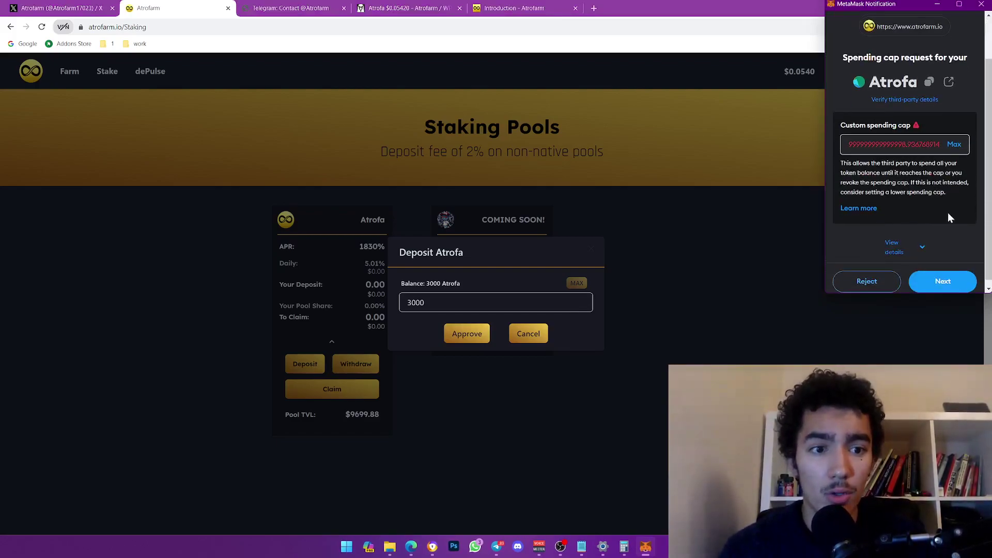
pyautogui.write('3000')
pyautogui.click(946, 276)
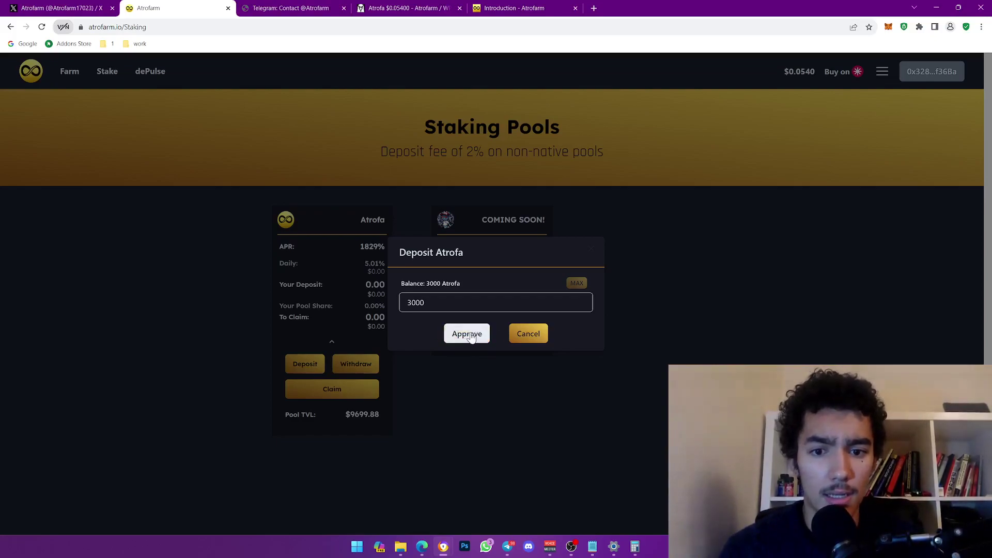
pyautogui.click(517, 333)
# Reload Staking Pools twice, glance at the Atrofarm X profile, and return to the staking page
pyautogui.click(43, 29)
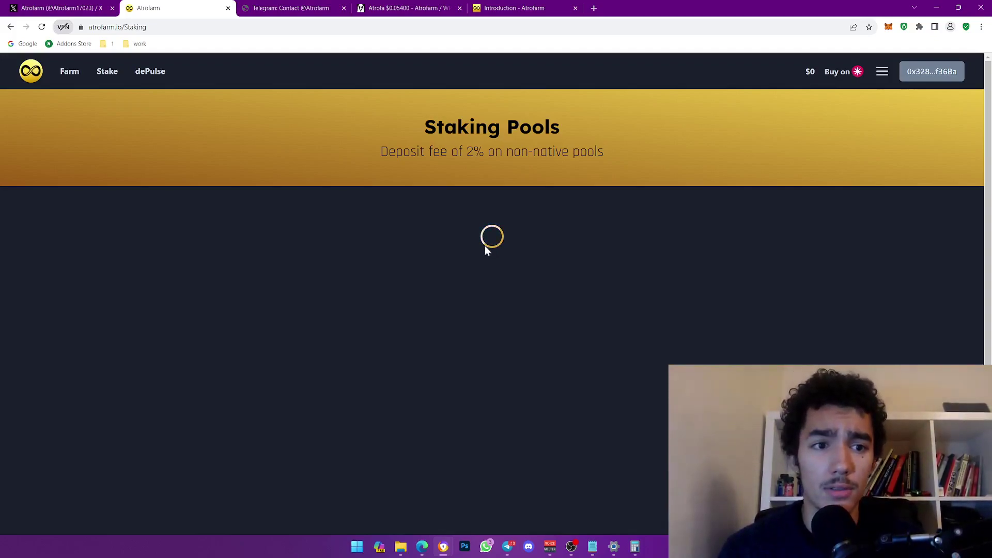
pyautogui.click(42, 27)
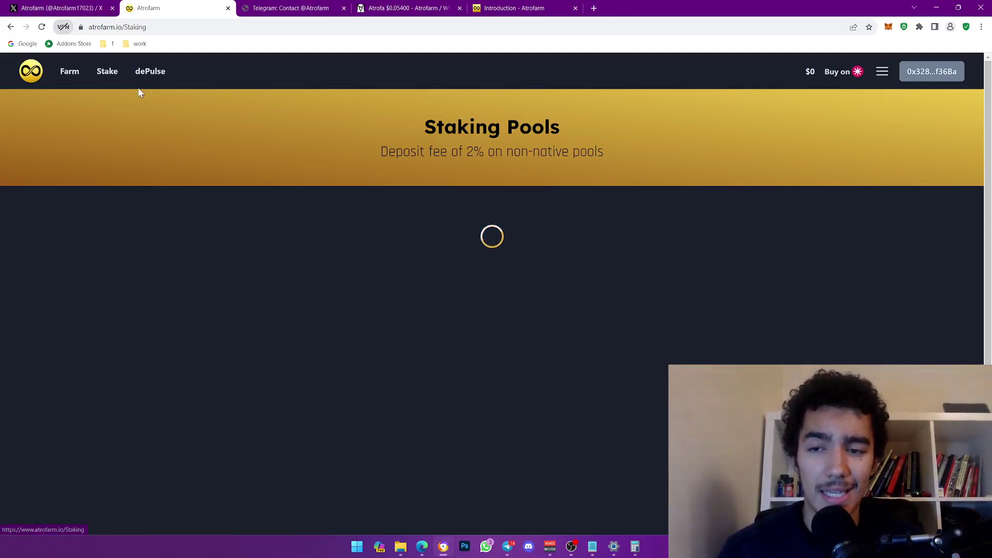
pyautogui.moveTo(63, 8)
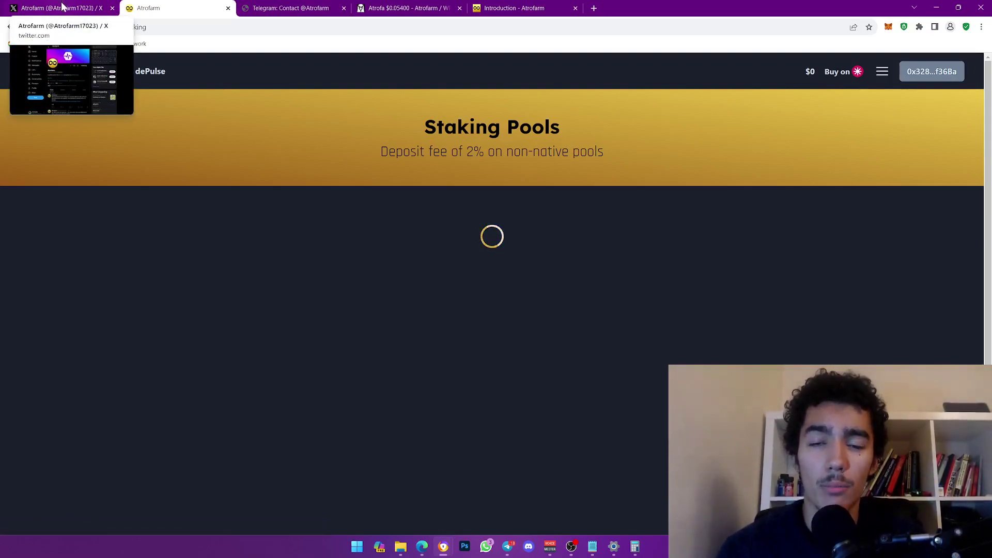
pyautogui.click(61, 8)
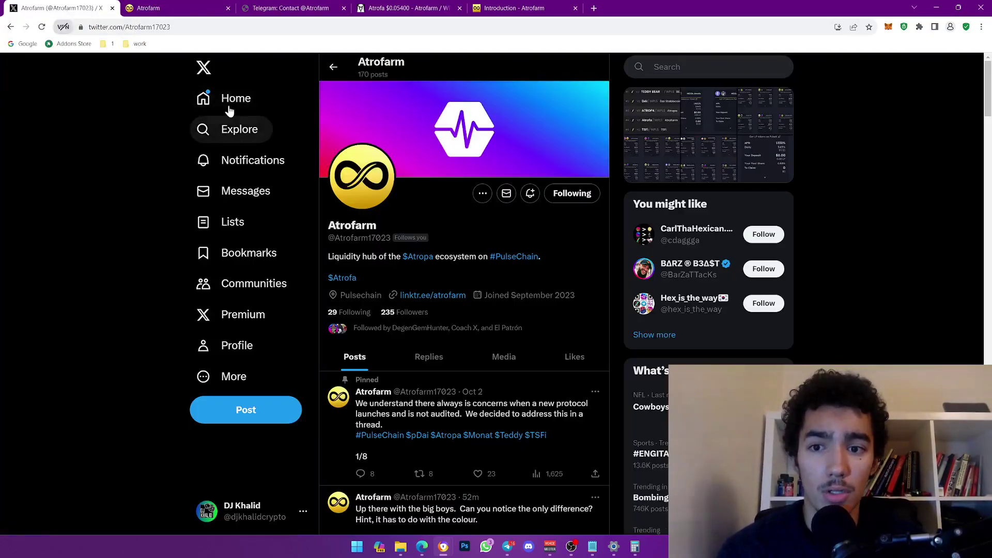
pyautogui.click(152, 7)
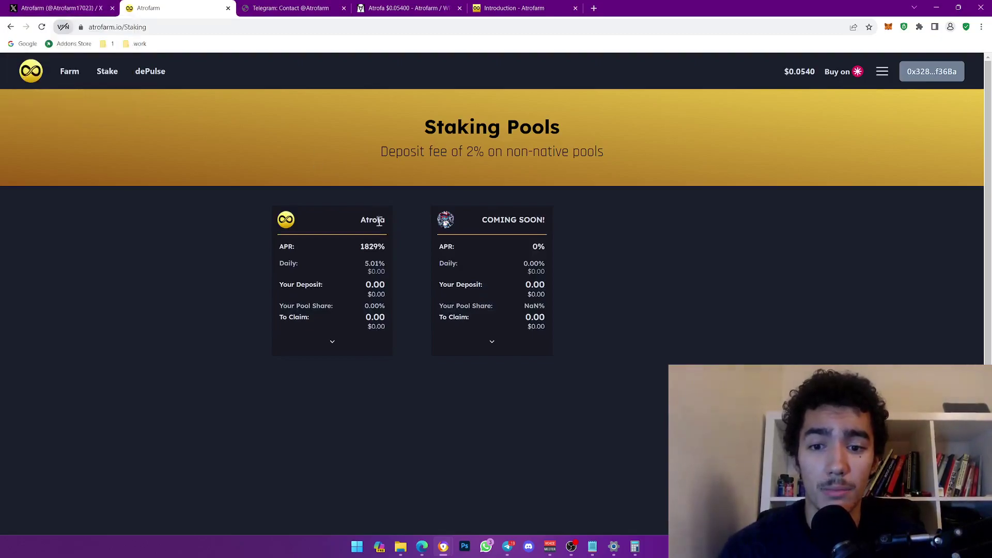
# Deposit the full 3,000 Atrofa balance into the expanded Atrofa pool and confirm in MetaMask
pyautogui.click(333, 342)
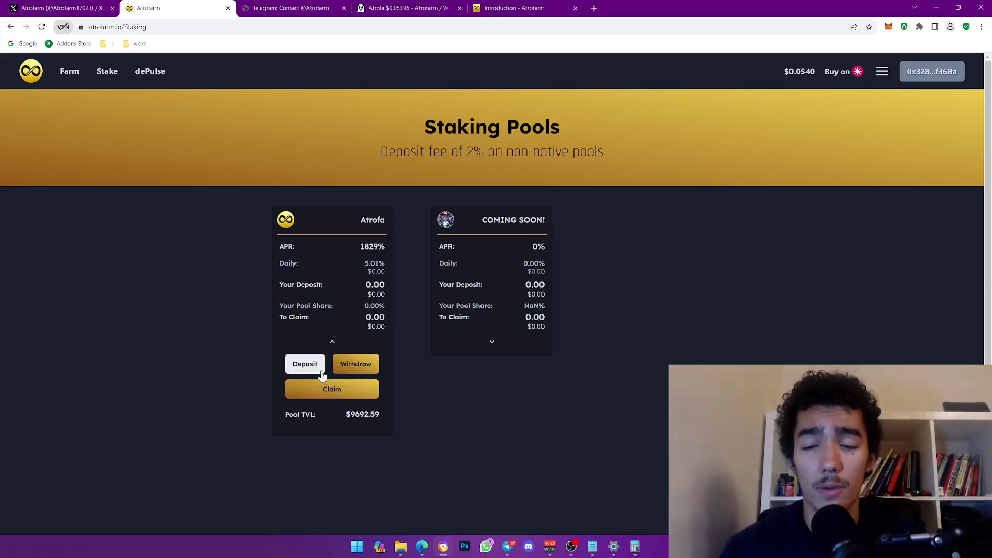
pyautogui.click(310, 366)
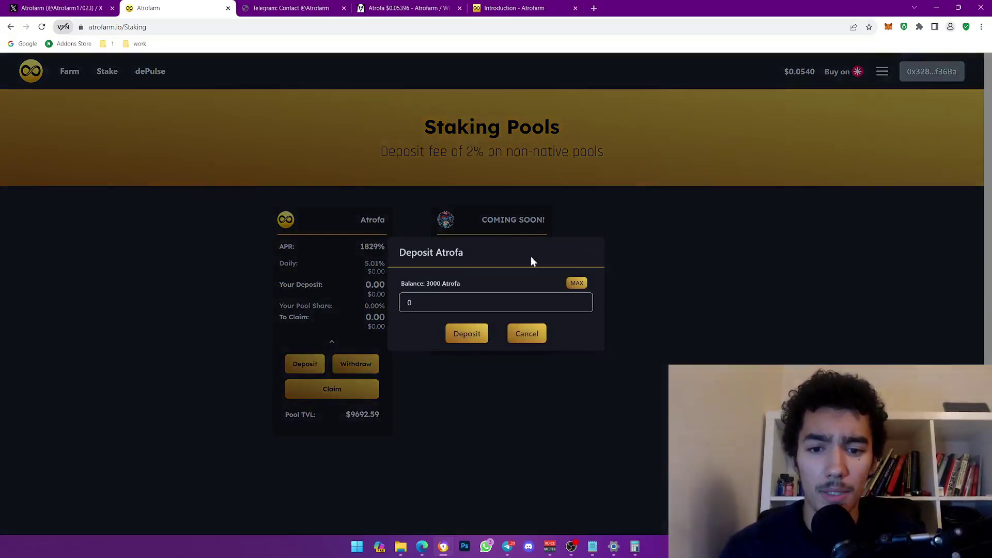
pyautogui.click(576, 283)
pyautogui.click(467, 333)
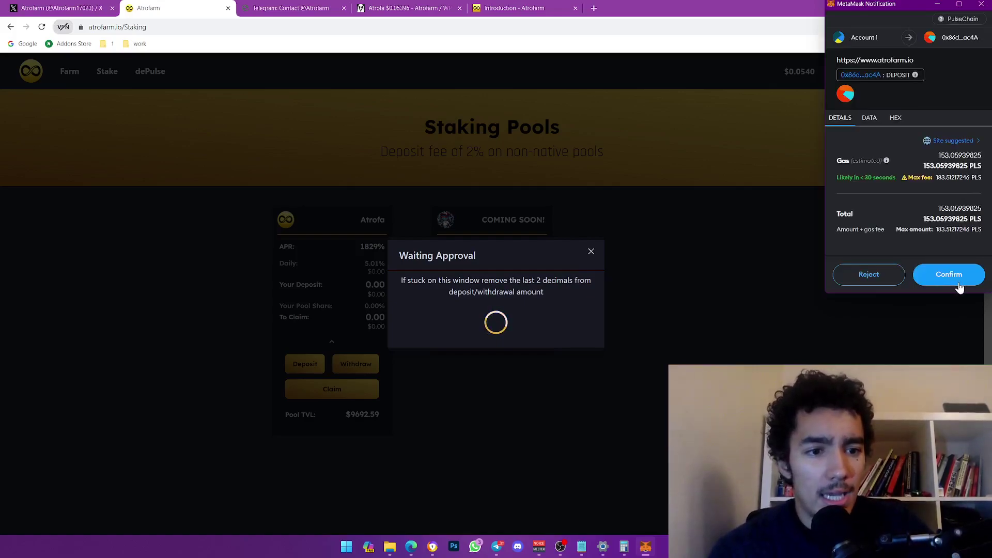
pyautogui.click(956, 279)
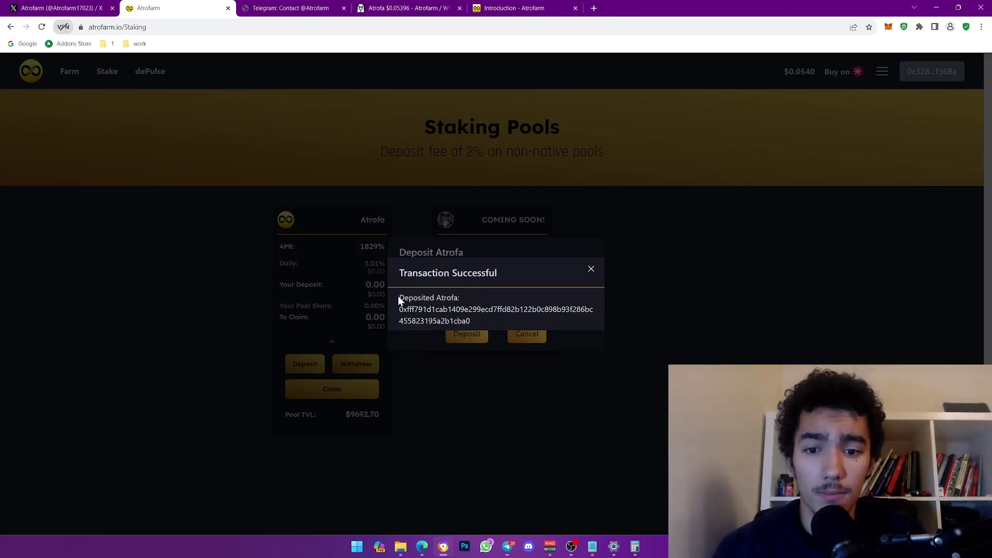
# Highlight the deposit transaction hash, then dismiss the Transaction Successful message
pyautogui.moveTo(399, 297); pyautogui.dragTo(474, 320)
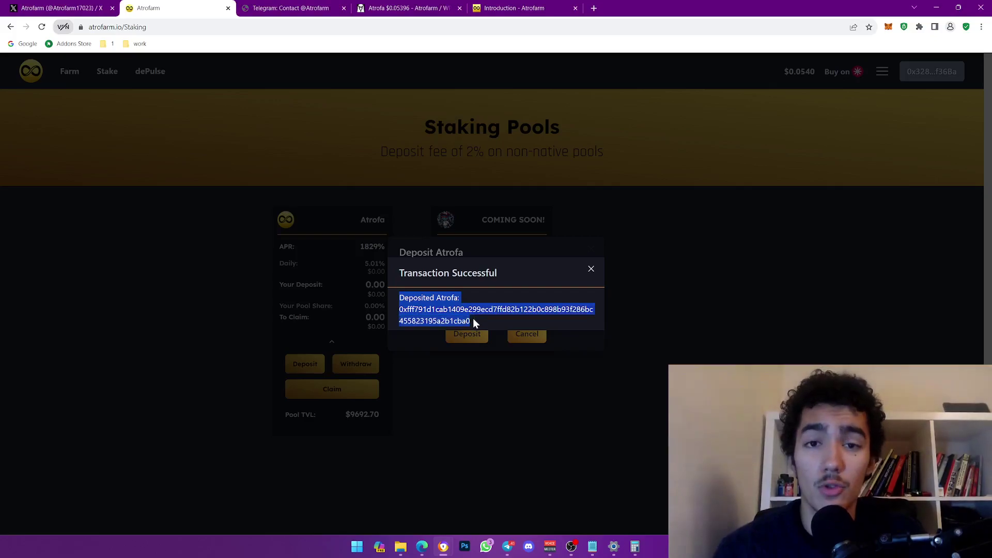
pyautogui.click(474, 322)
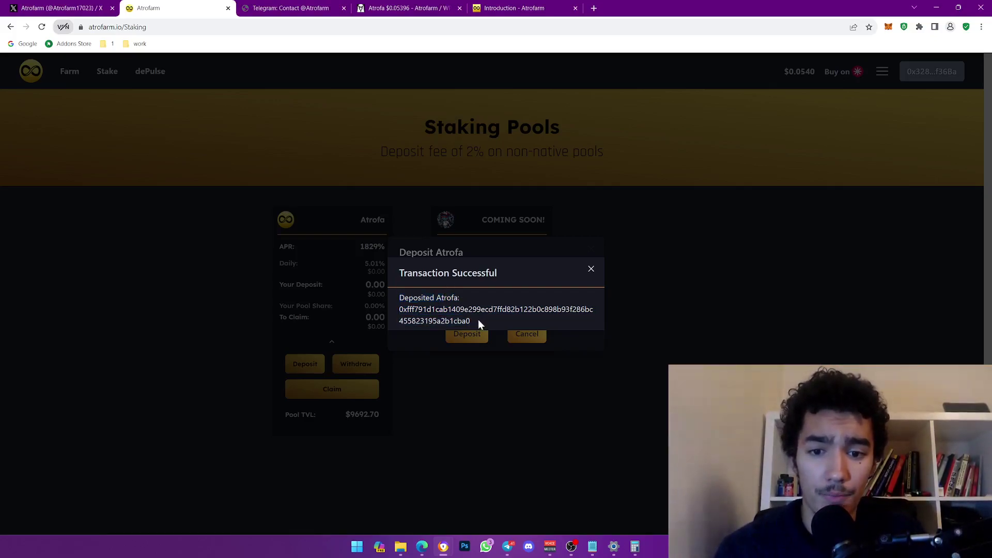
pyautogui.moveTo(478, 321); pyautogui.dragTo(389, 308)
pyautogui.click(445, 317)
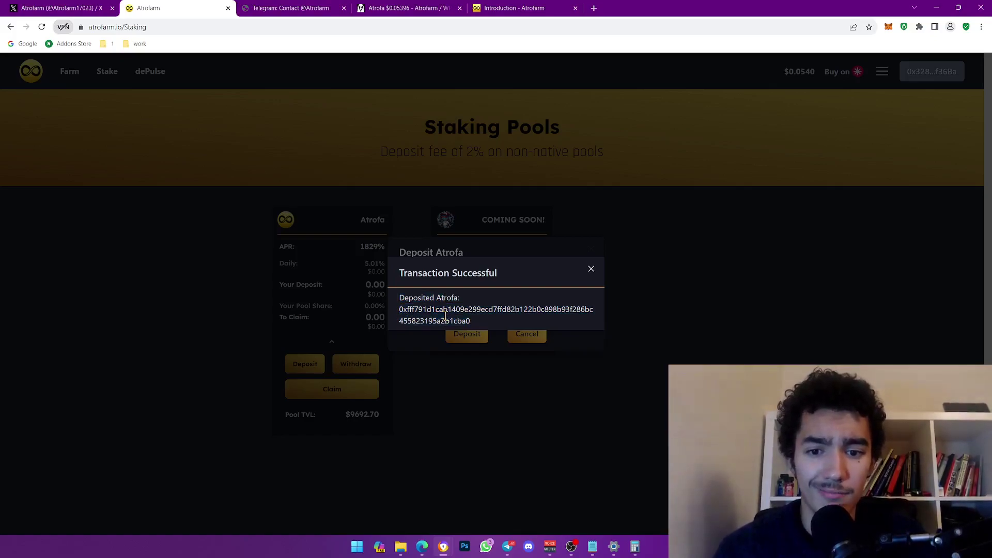
pyautogui.moveTo(471, 322); pyautogui.dragTo(398, 312)
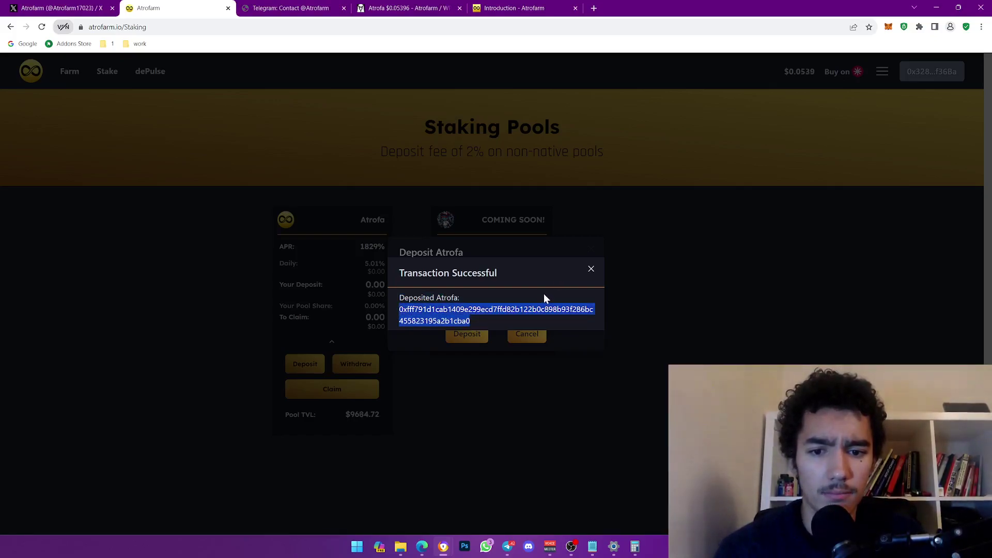
pyautogui.click(591, 269)
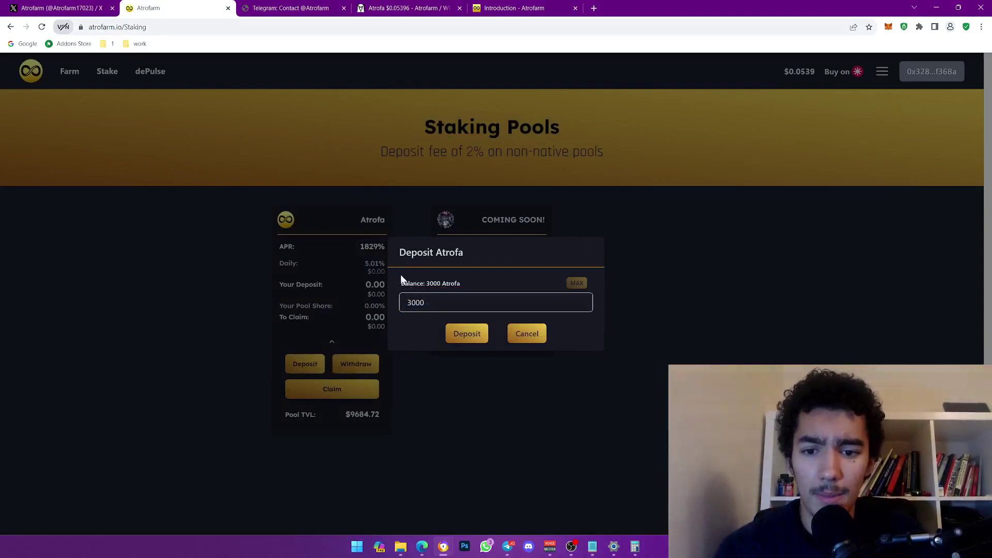
# Close the deposit form and reload Staking Pools to show the 3,000 Atrofa deposit
pyautogui.click(527, 333)
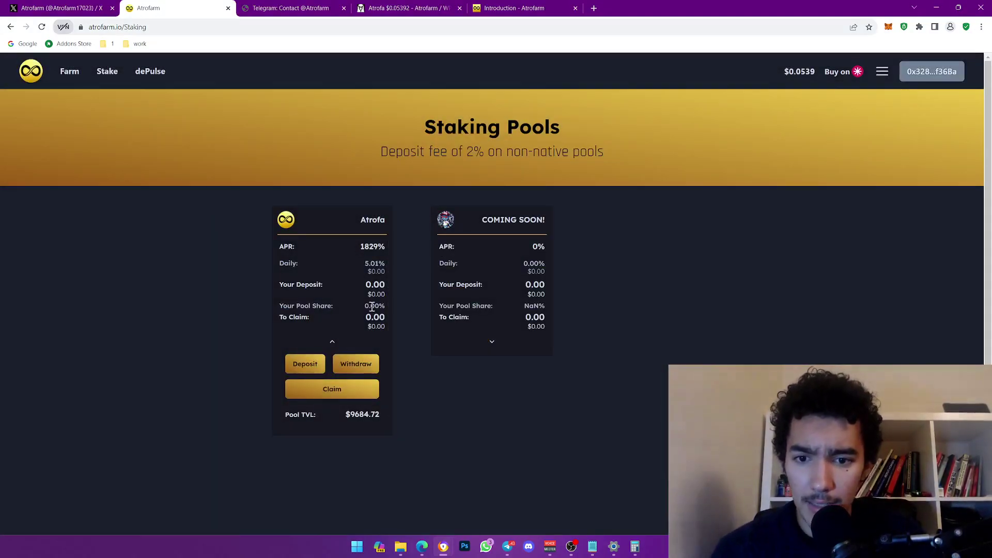
pyautogui.click(41, 30)
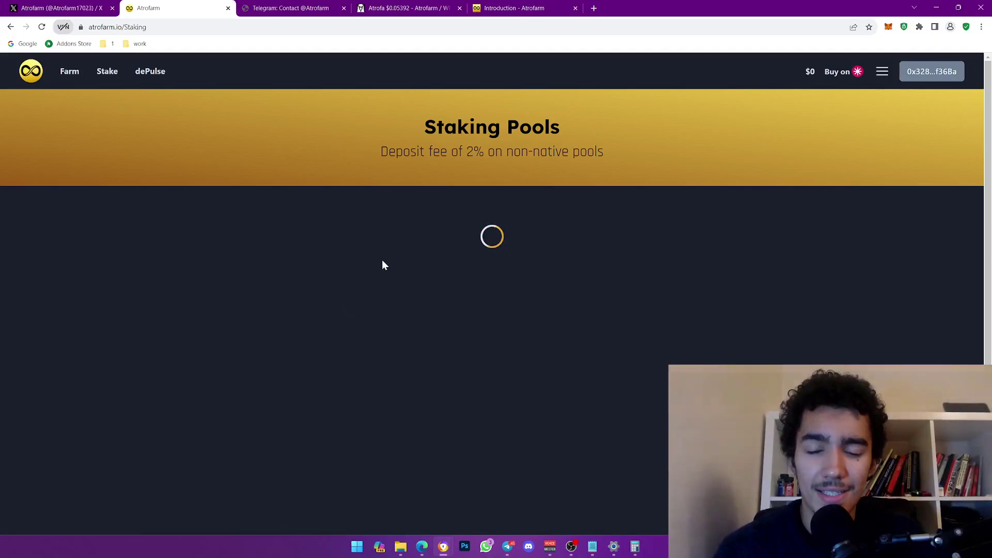
# Compute 161 × 0.05 = 8.05 daily earnings in Calculator, after a first try with 0.005
pyautogui.click(634, 547)
pyautogui.click(633, 232)
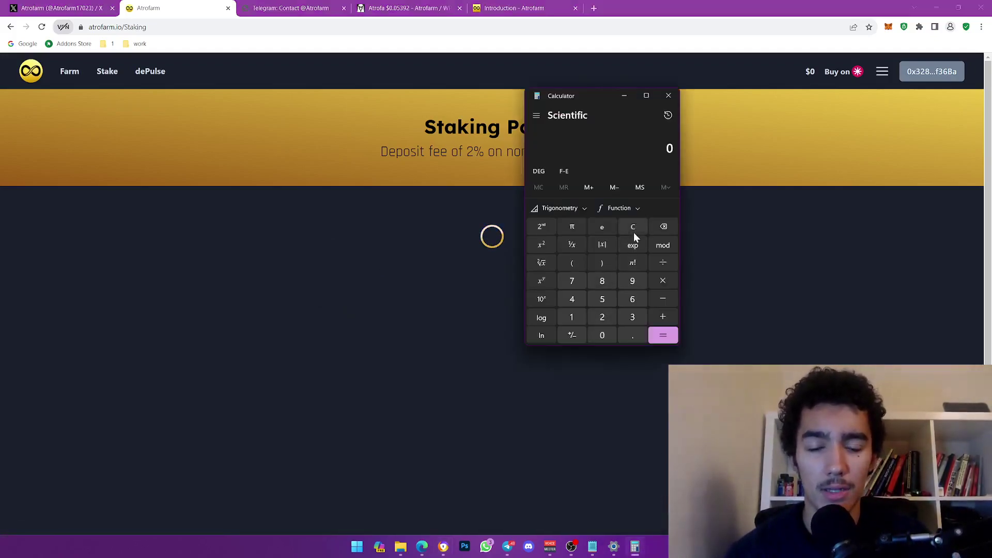
pyautogui.write('16')
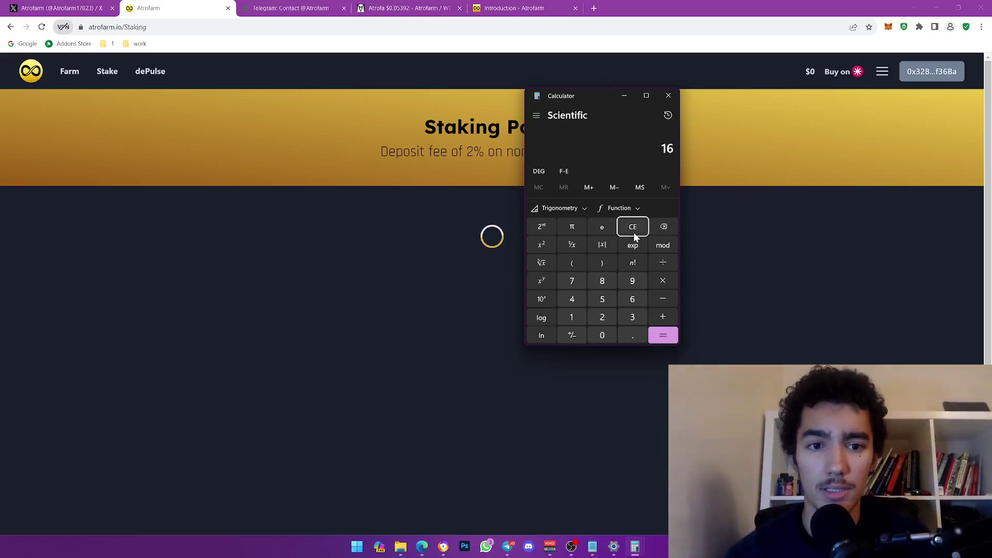
pyautogui.write('1 × ')
pyautogui.write('0.0')
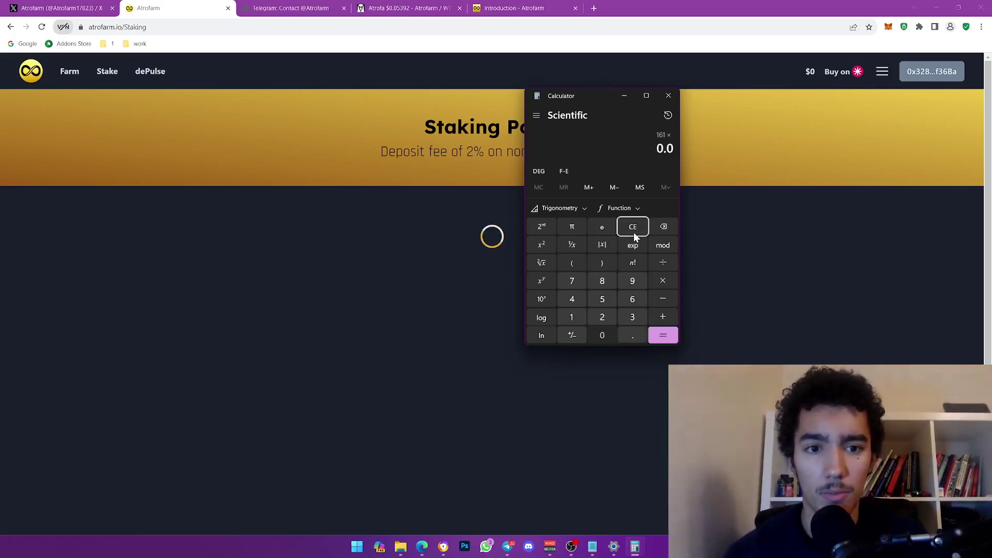
pyautogui.write('05')
pyautogui.press('Return')
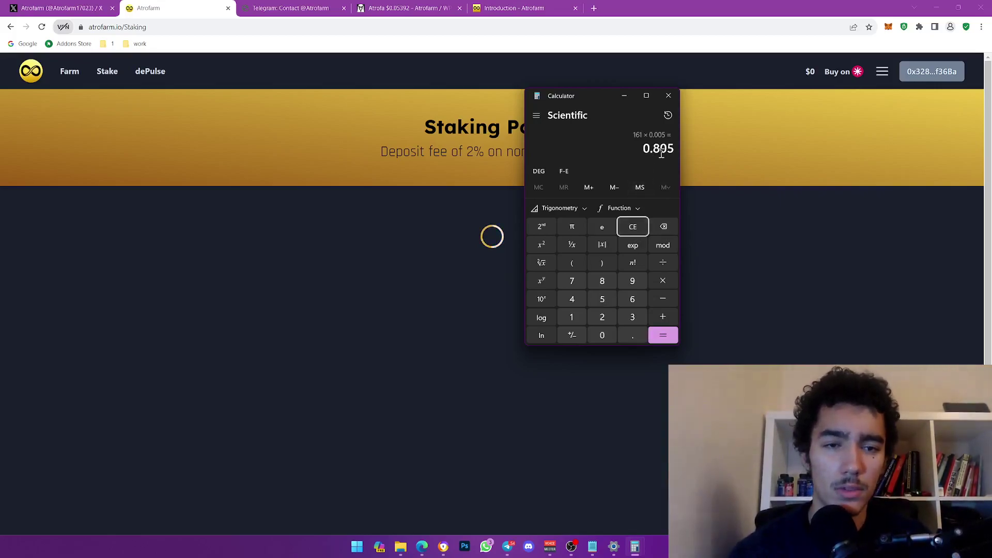
pyautogui.click(634, 226)
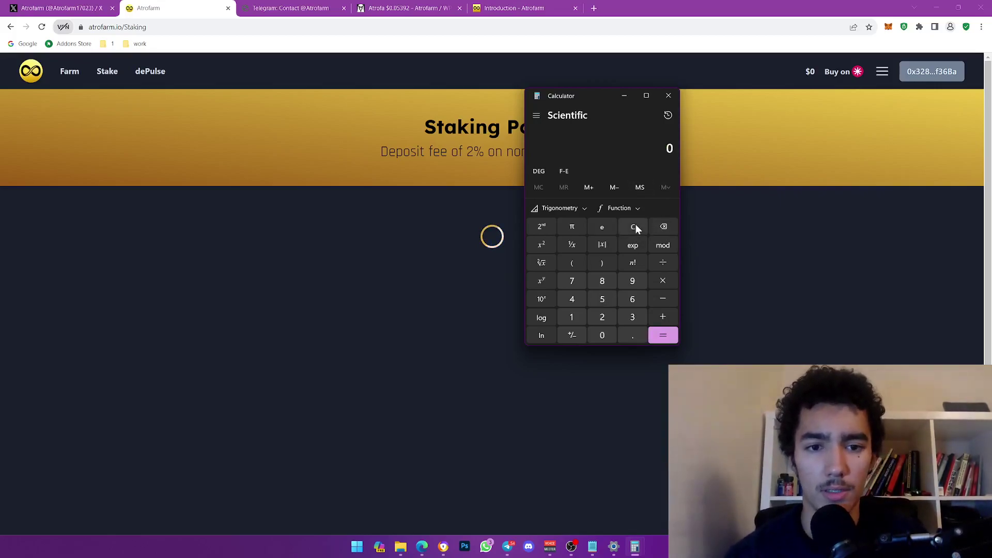
pyautogui.write('161')
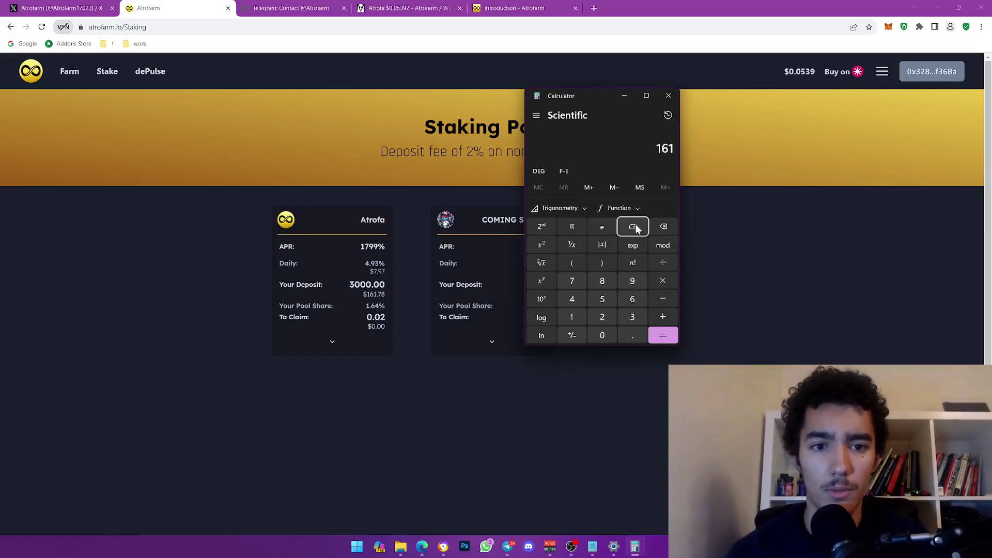
pyautogui.click(668, 281)
pyautogui.write('0.')
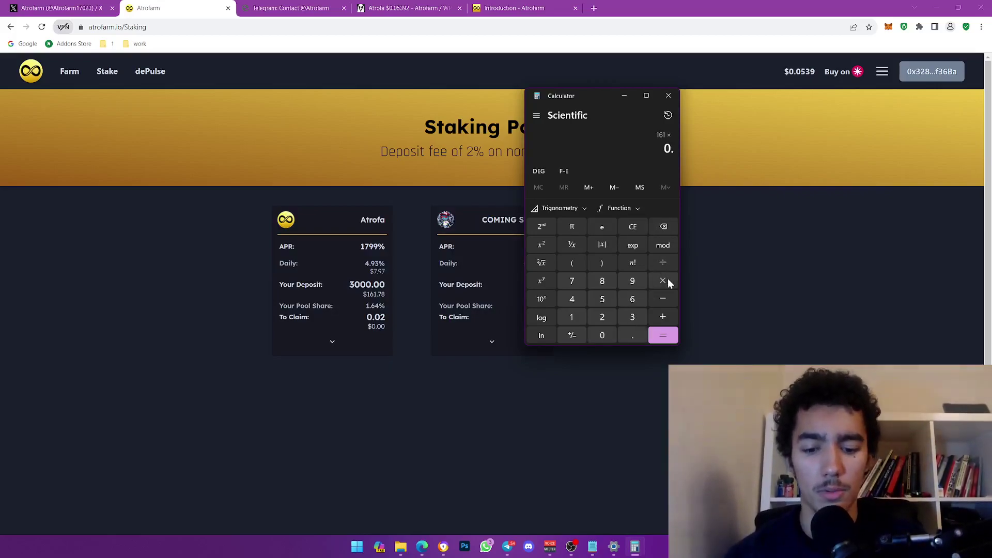
pyautogui.write('05')
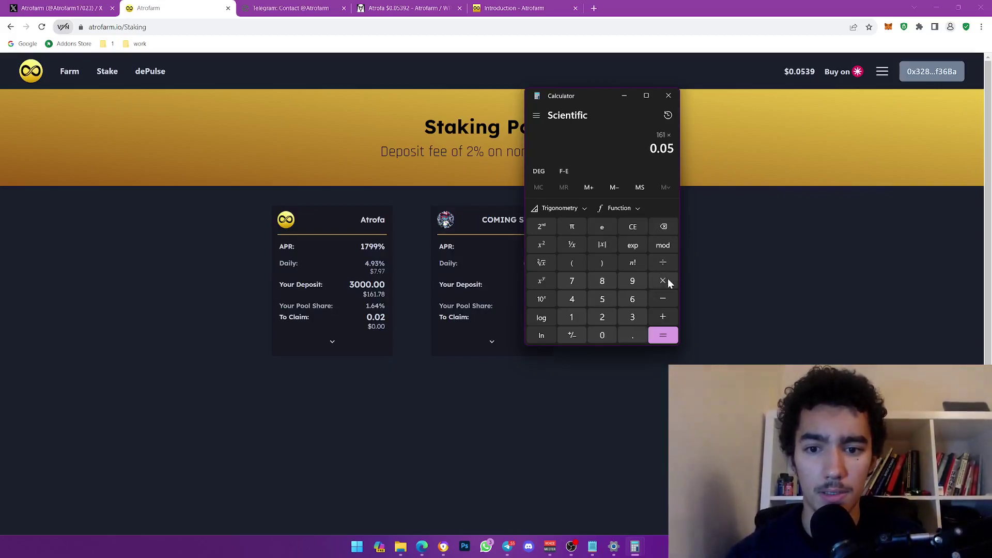
pyautogui.press('Return')
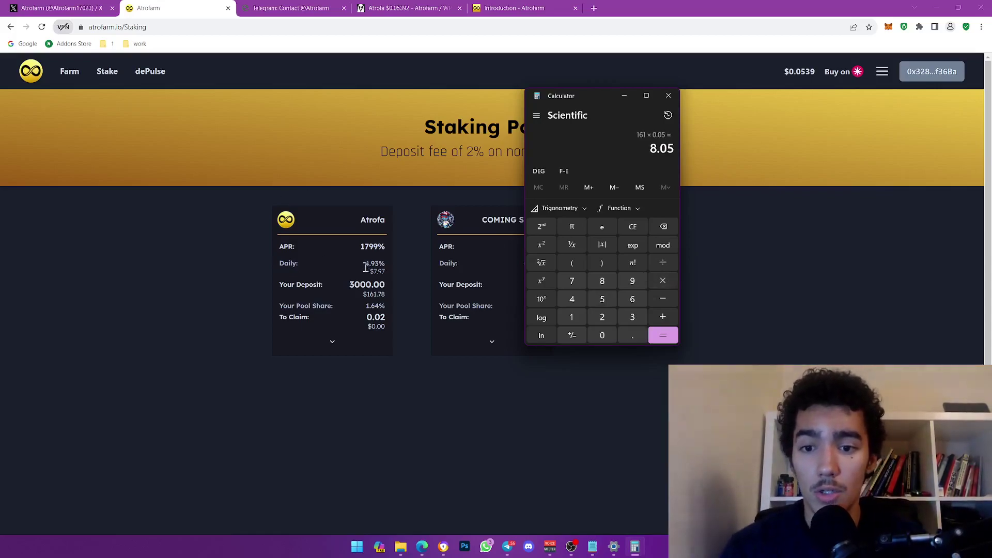
pyautogui.moveTo(366, 264); pyautogui.dragTo(380, 263)
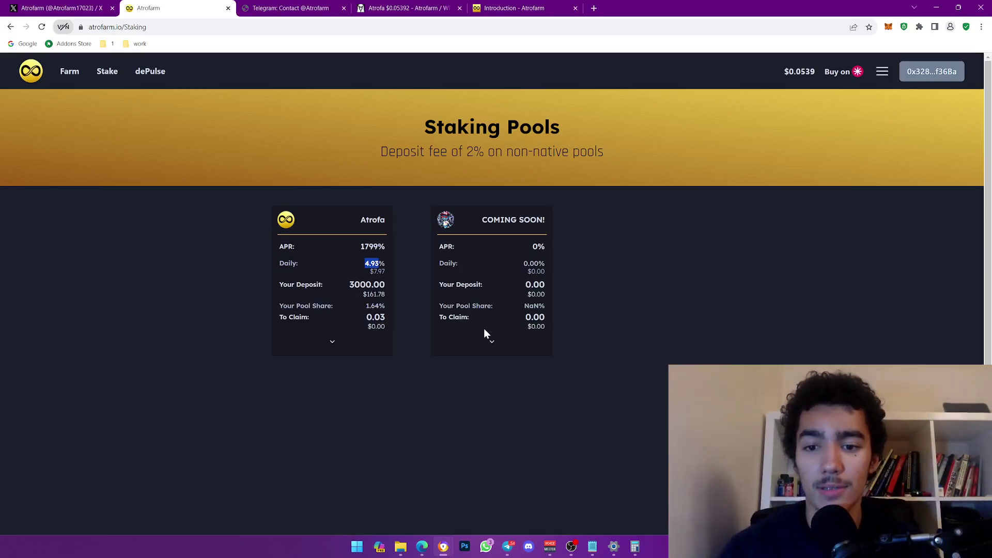
# Expand the Atrofa pool details and mark its $9,846.22 Pool TVL
pyautogui.click(329, 342)
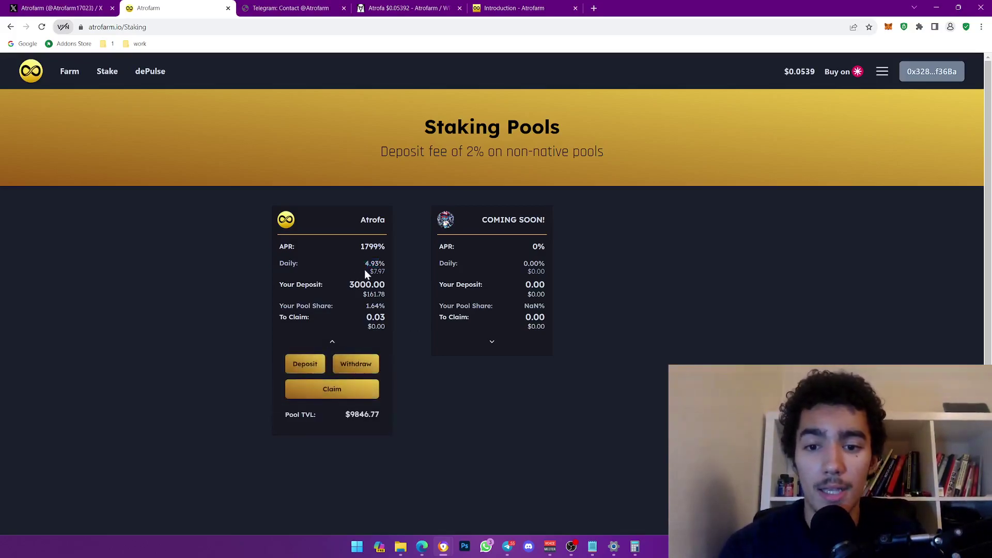
pyautogui.click(380, 264)
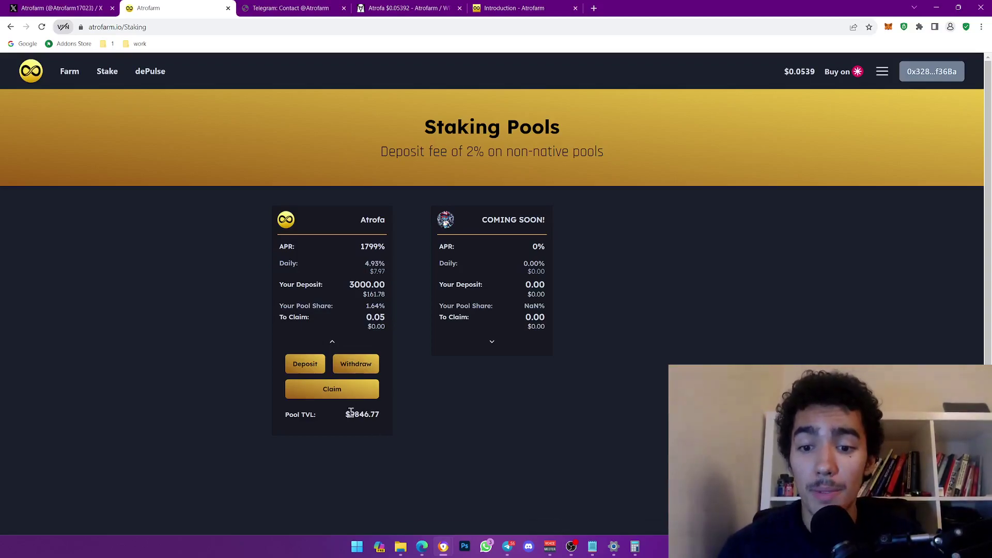
pyautogui.moveTo(347, 414); pyautogui.dragTo(380, 411)
pyautogui.click(379, 411)
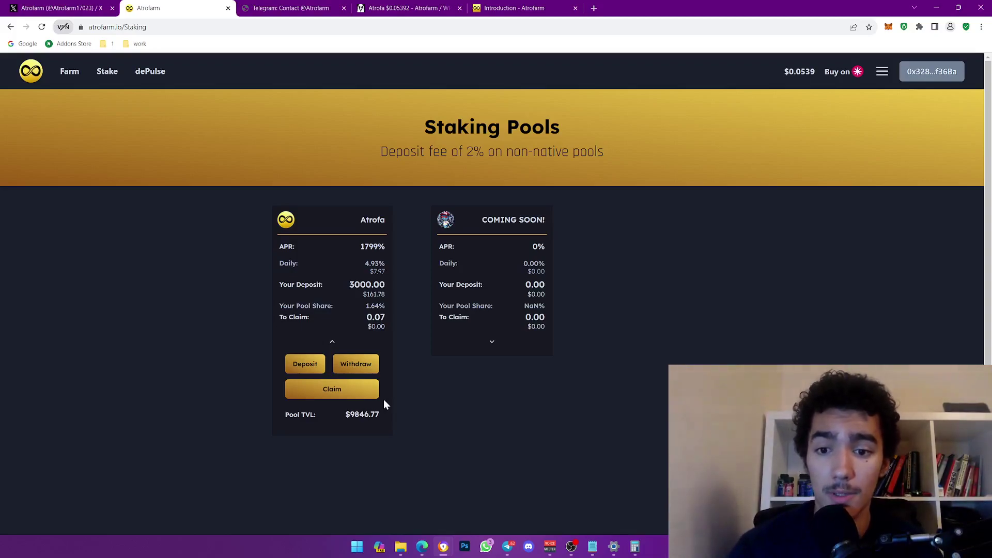
# Glance at the Atrofa price chart tab, then re-check the pool's 4.93% daily rate
pyautogui.click(412, 8)
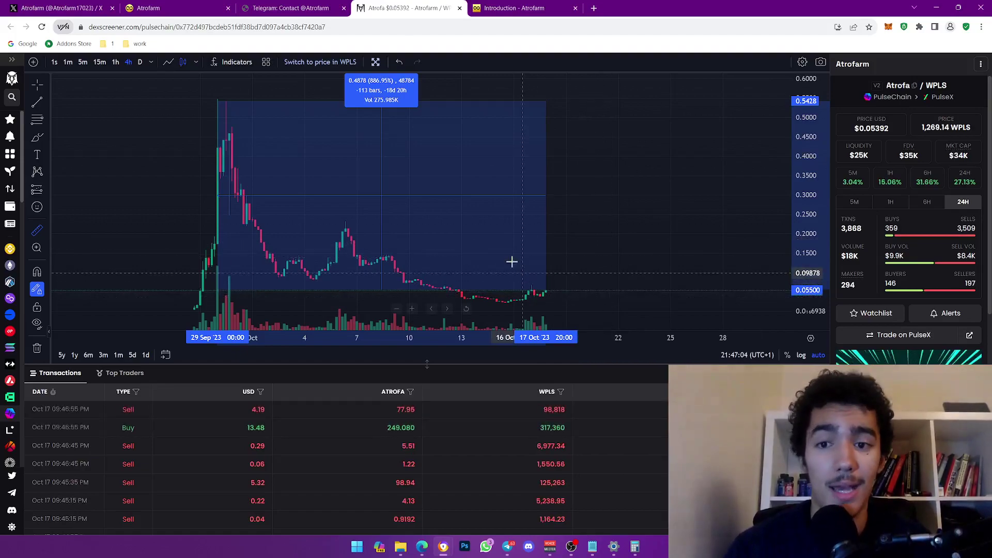
pyautogui.click(279, 6)
pyautogui.click(179, 7)
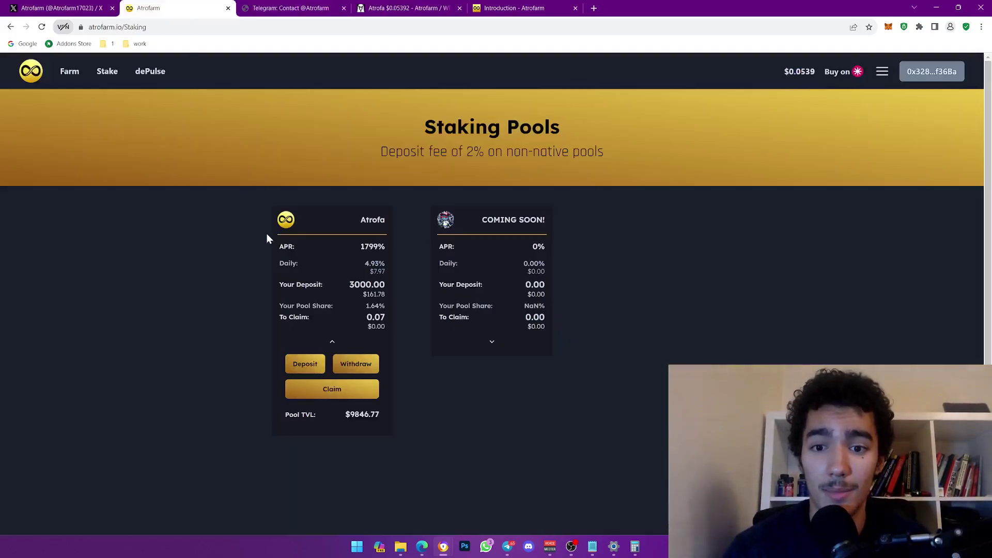
pyautogui.moveTo(385, 264); pyautogui.dragTo(375, 264)
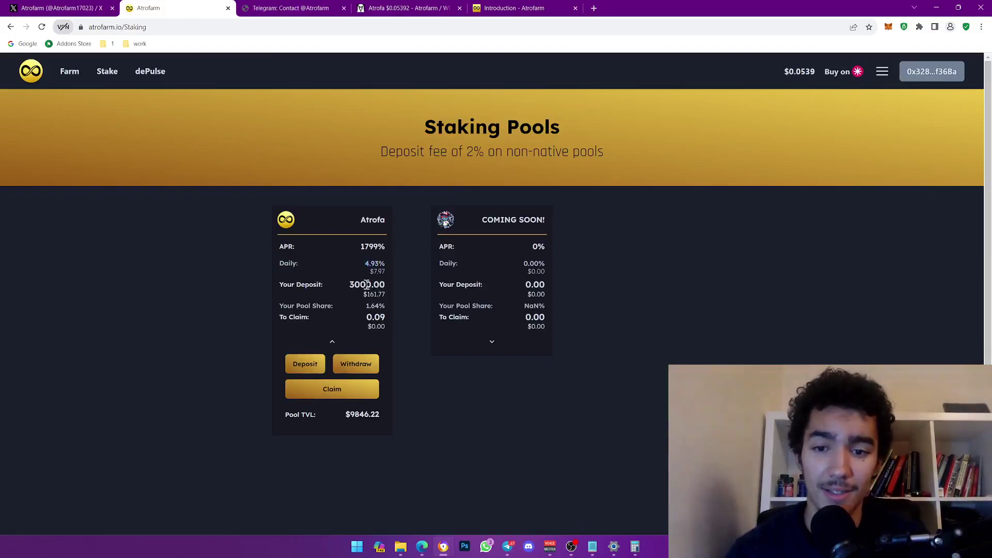
pyautogui.click(335, 223)
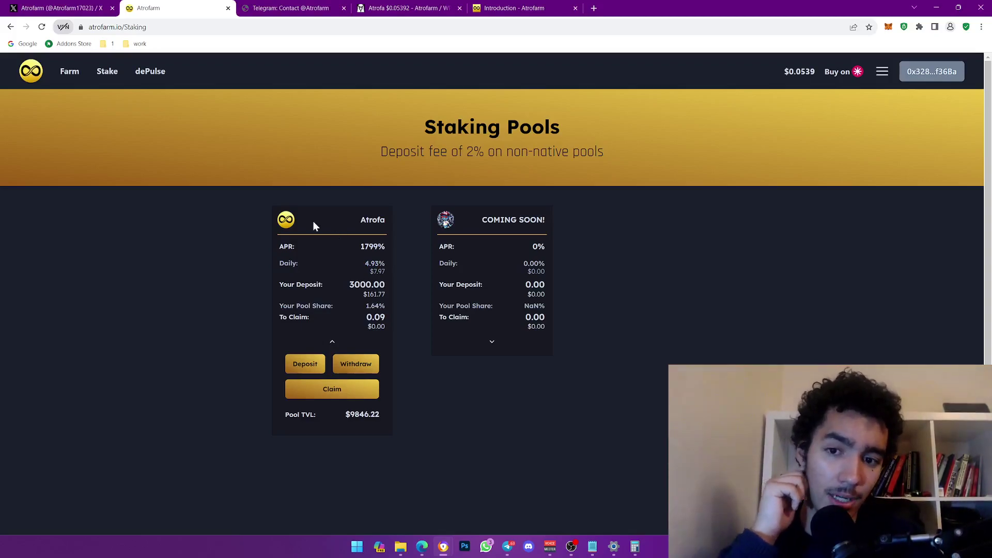
# Open the Farms page and review the TSFi-ATROPA pool's 4.49% daily rate
pyautogui.click(66, 71)
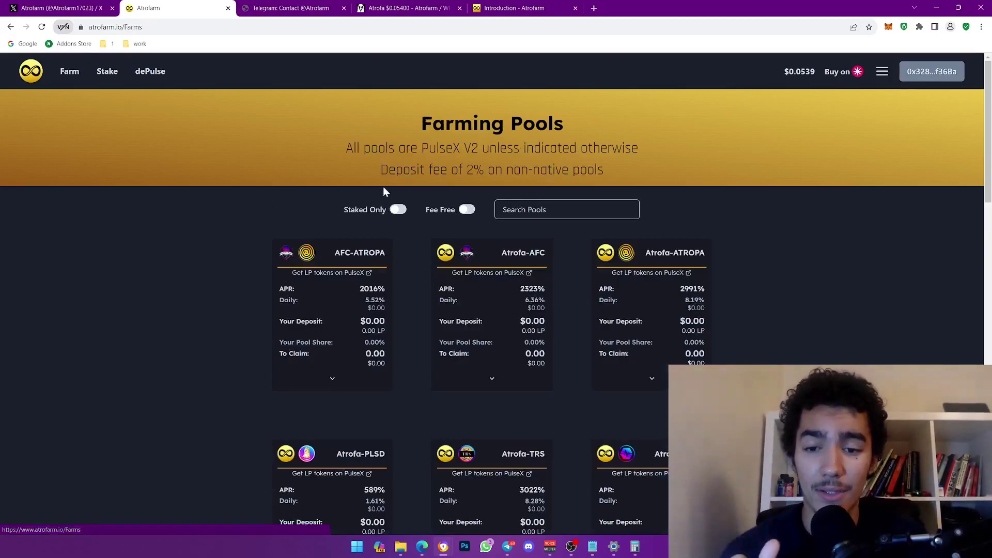
pyautogui.scroll(-1, 382, 229)
pyautogui.scroll(-4, 388, 218)
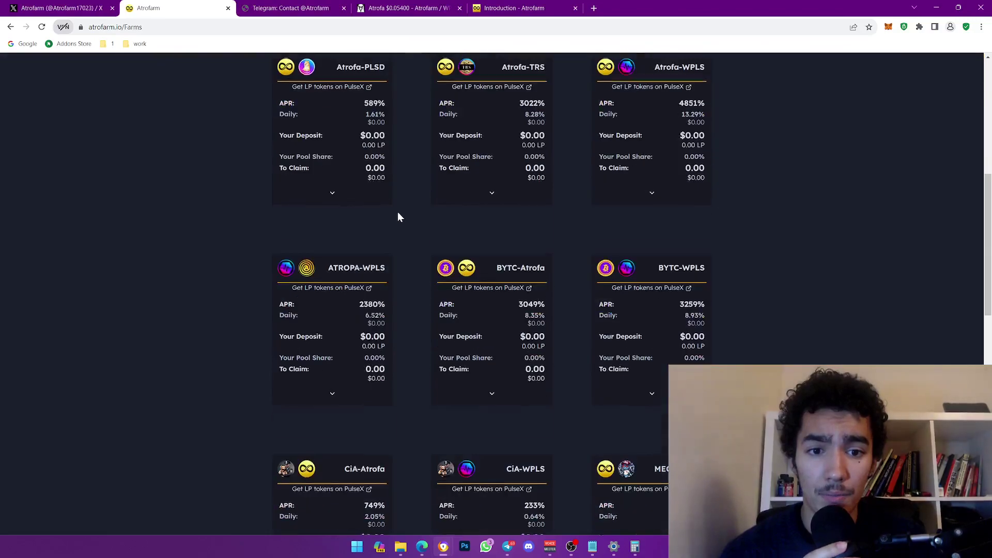
pyautogui.scroll(-4, 398, 212)
pyautogui.scroll(-5, 407, 210)
pyautogui.scroll(-1, 435, 210)
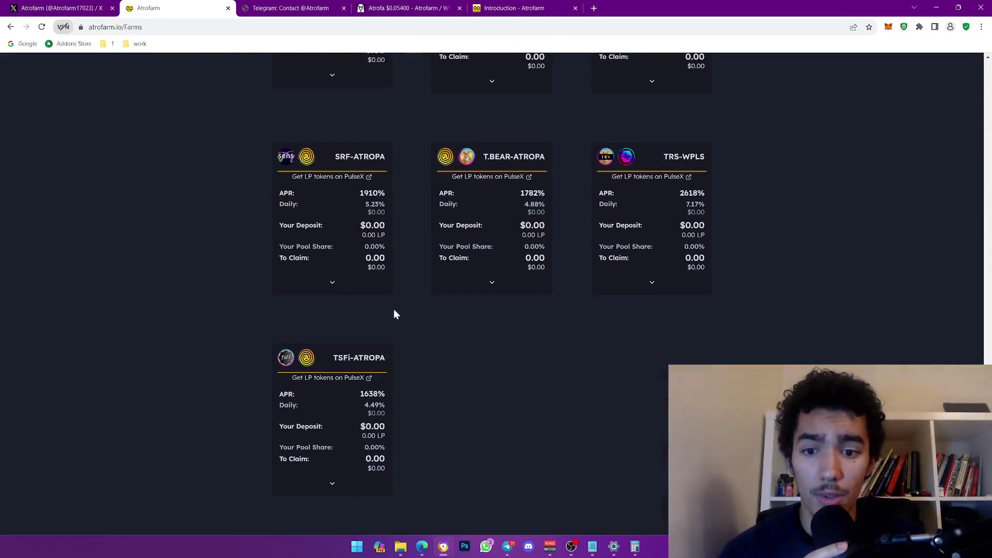
pyautogui.moveTo(333, 357); pyautogui.dragTo(385, 358)
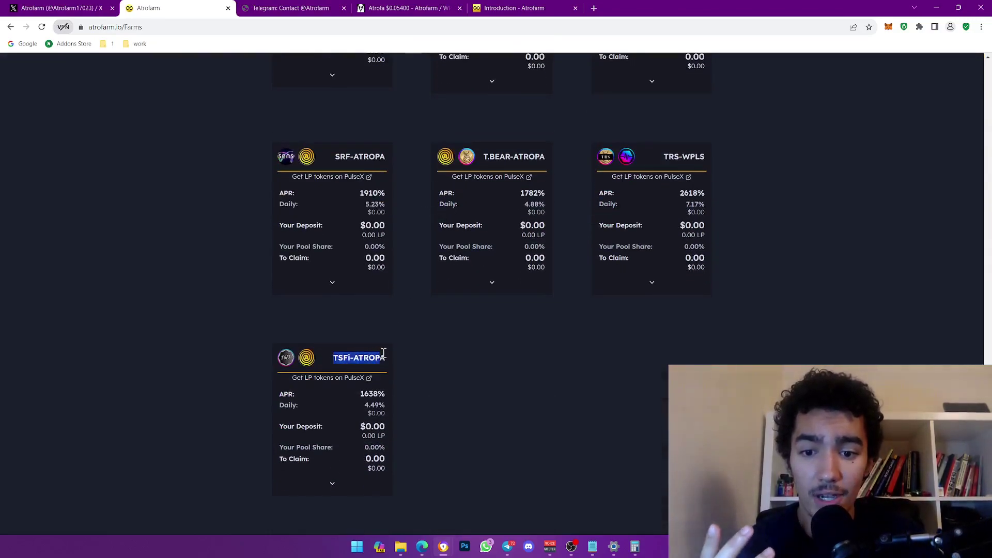
pyautogui.doubleClick(372, 405)
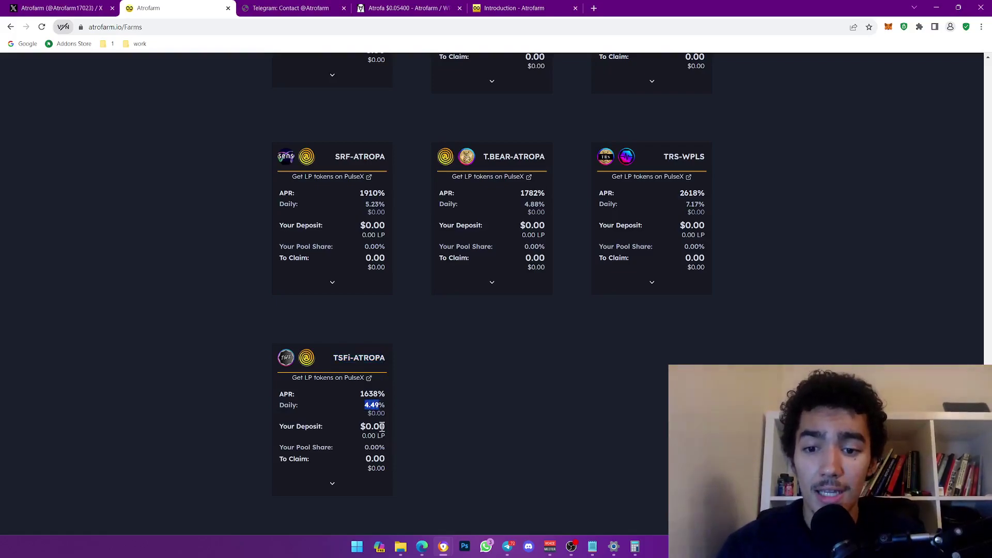
pyautogui.scroll(1, 381, 426)
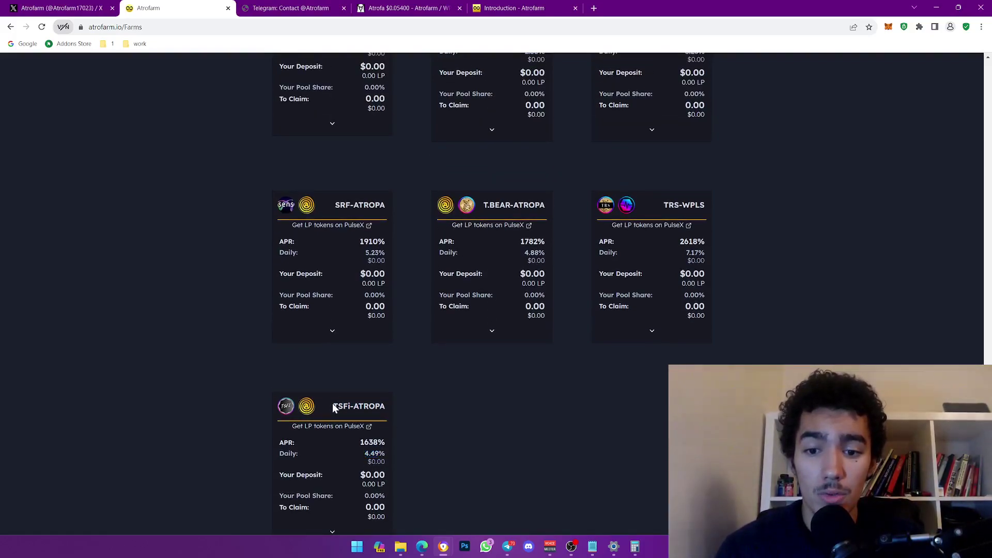
pyautogui.moveTo(332, 405); pyautogui.dragTo(381, 405)
pyautogui.click(351, 406)
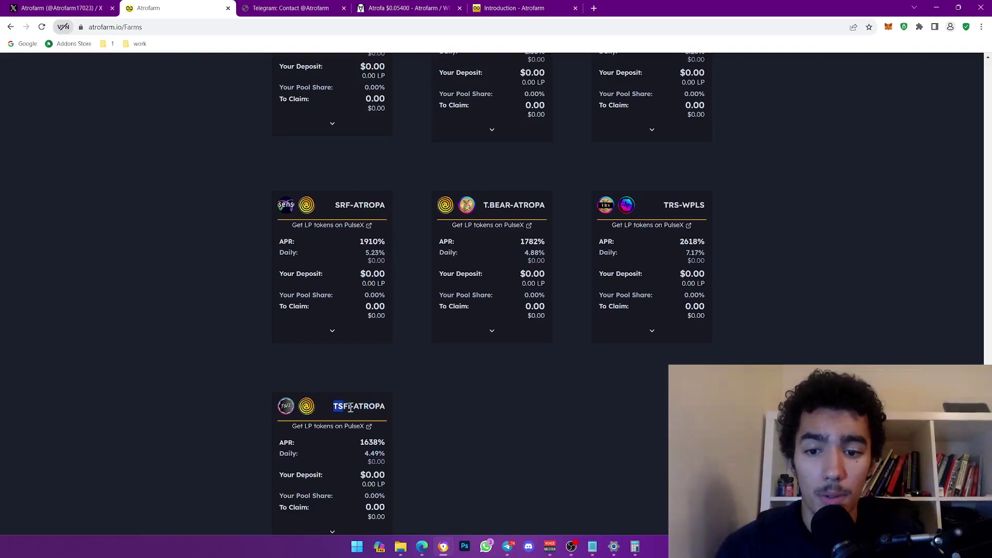
pyautogui.click(392, 407)
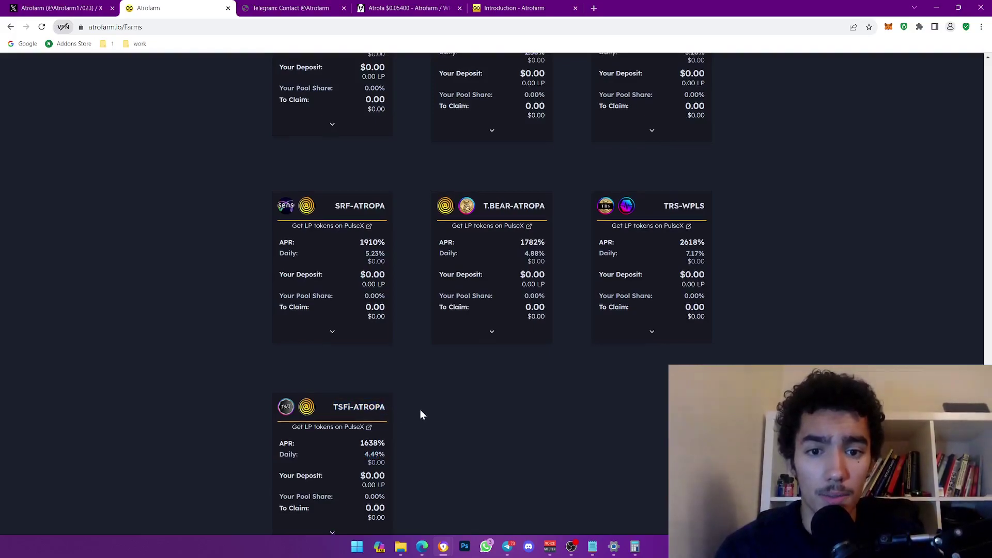
pyautogui.scroll(3, 420, 411)
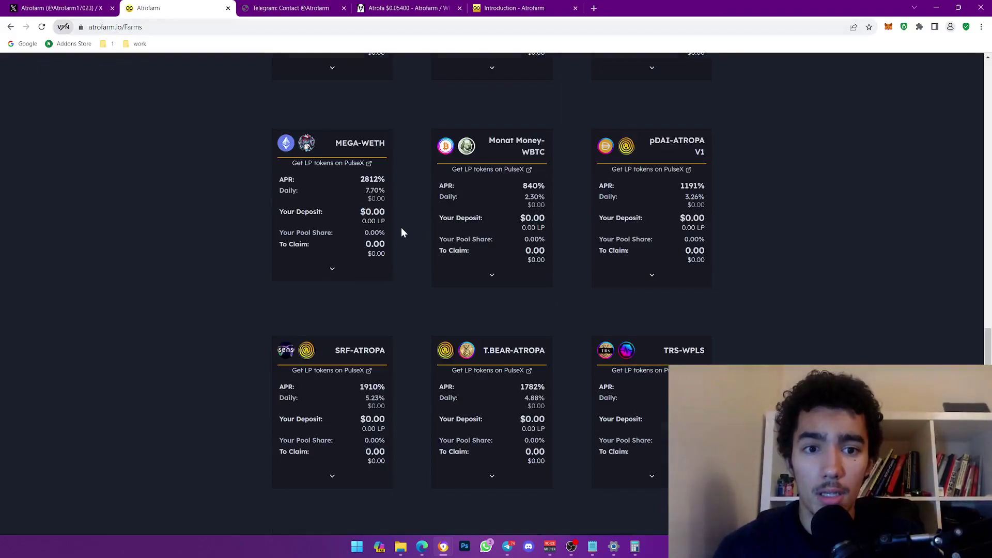
pyautogui.scroll(1, 422, 395)
pyautogui.scroll(1, 400, 389)
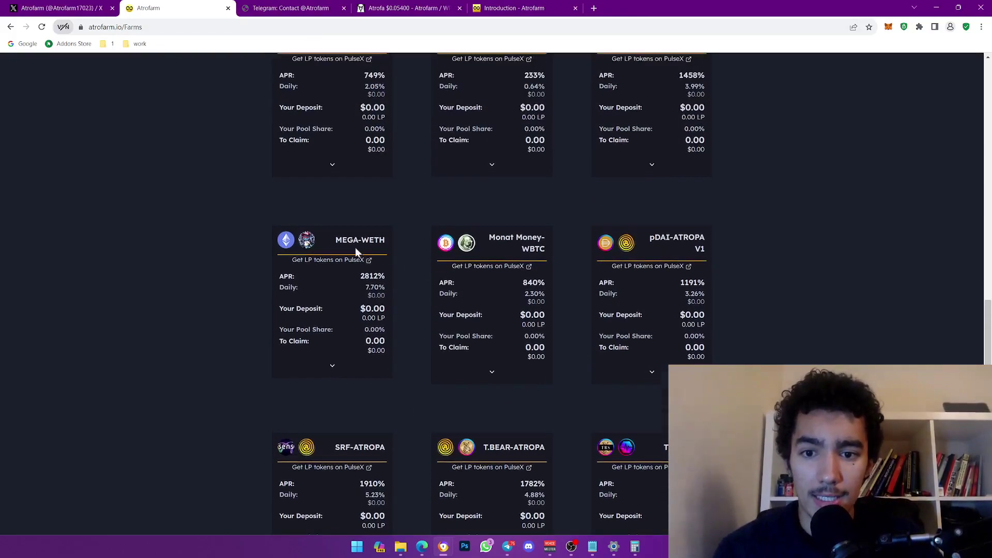
pyautogui.moveTo(335, 241); pyautogui.dragTo(385, 236)
# Review the CiA-WPLS pool's 0.64% daily rate and the MEGA-Atrofa pool name
pyautogui.click(385, 236)
pyautogui.scroll(3, 377, 264)
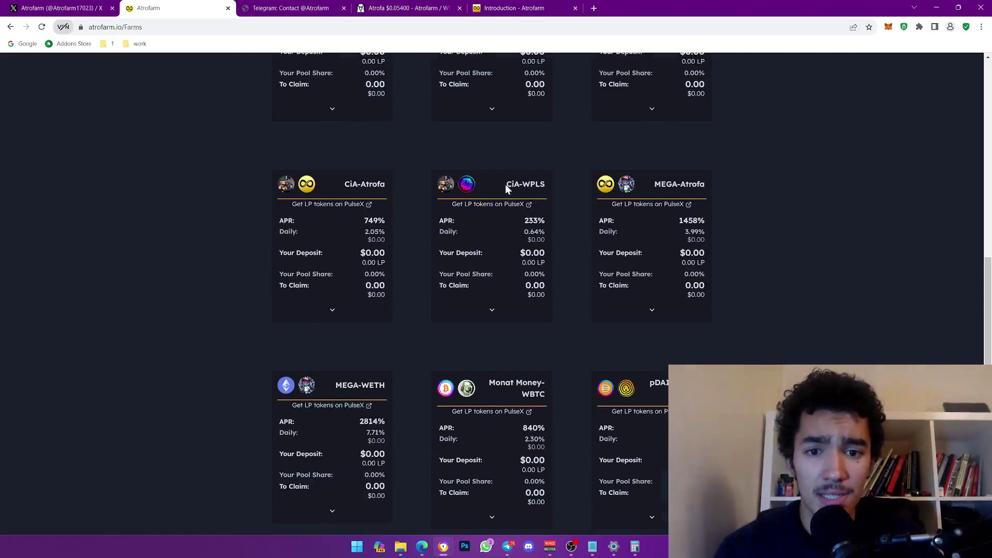
pyautogui.moveTo(505, 184); pyautogui.dragTo(546, 182)
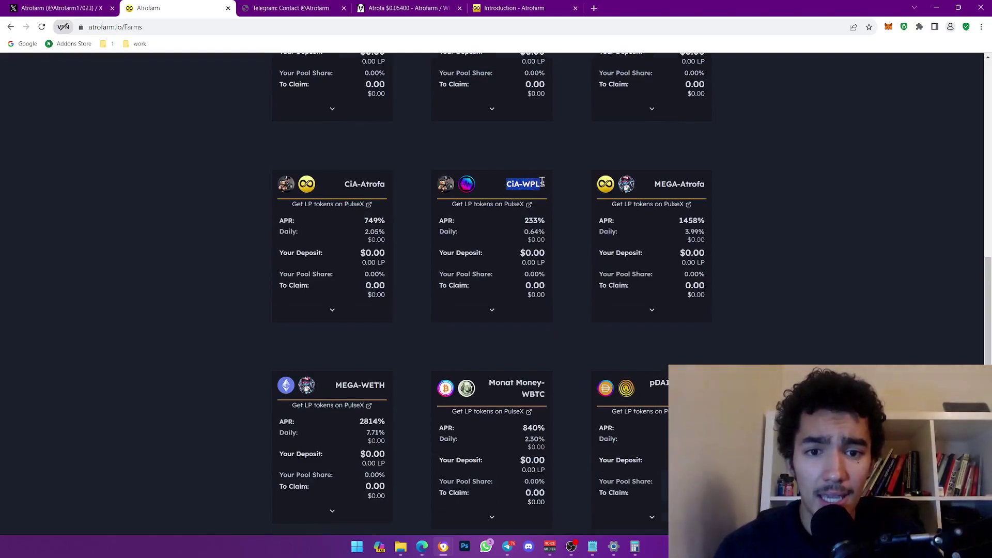
pyautogui.moveTo(524, 232); pyautogui.dragTo(539, 229)
pyautogui.click(536, 231)
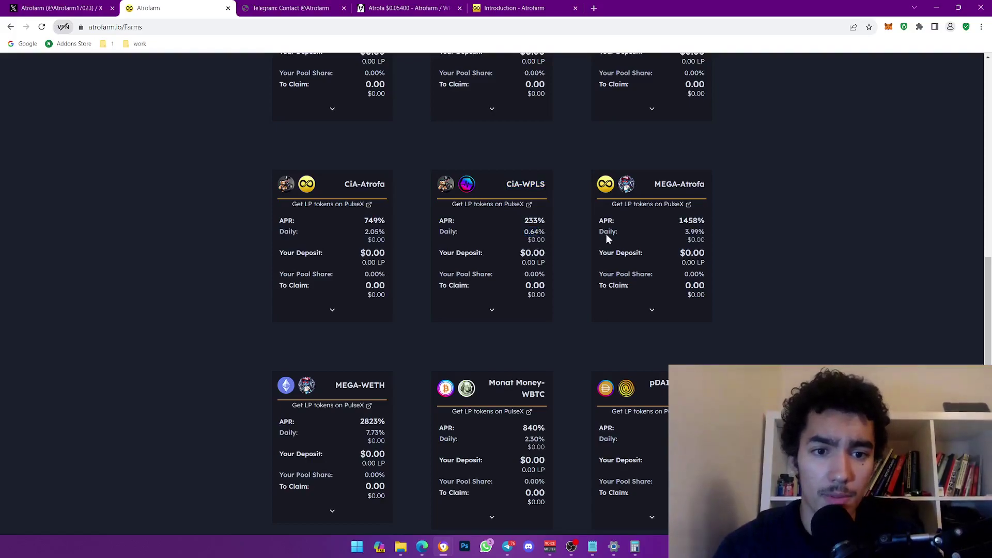
pyautogui.scroll(1, 657, 251)
pyautogui.moveTo(653, 229); pyautogui.dragTo(722, 226)
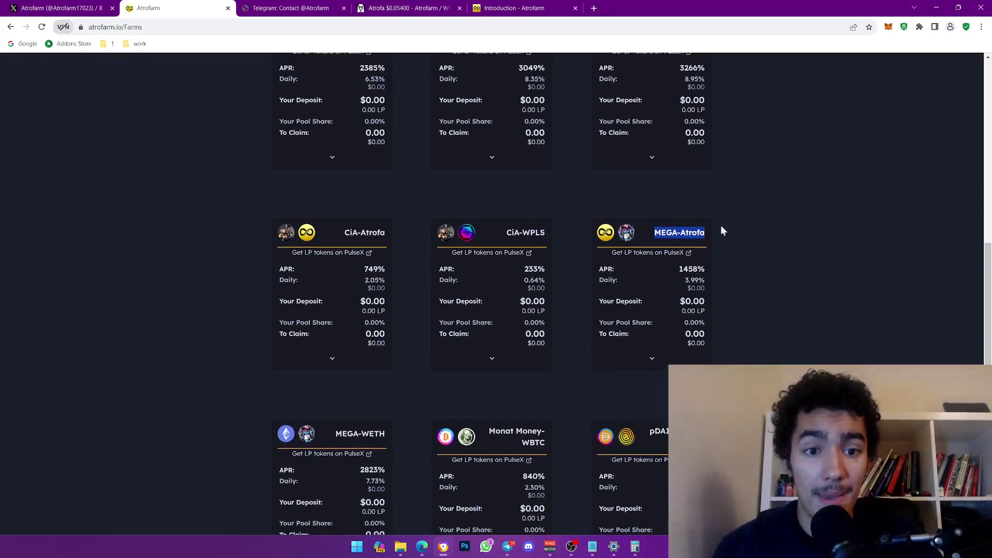
pyautogui.scroll(2, 682, 283)
pyautogui.scroll(1, 684, 278)
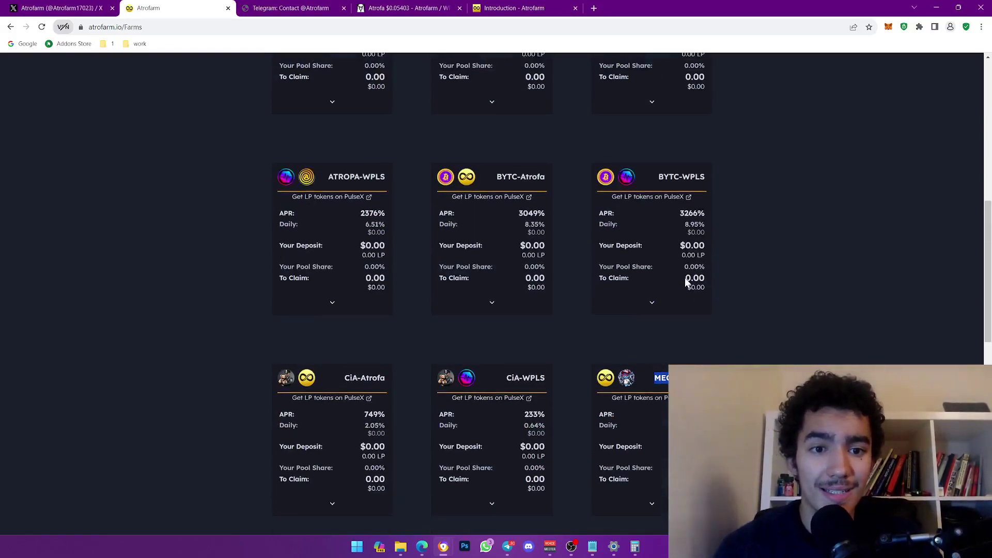
pyautogui.scroll(2, 558, 261)
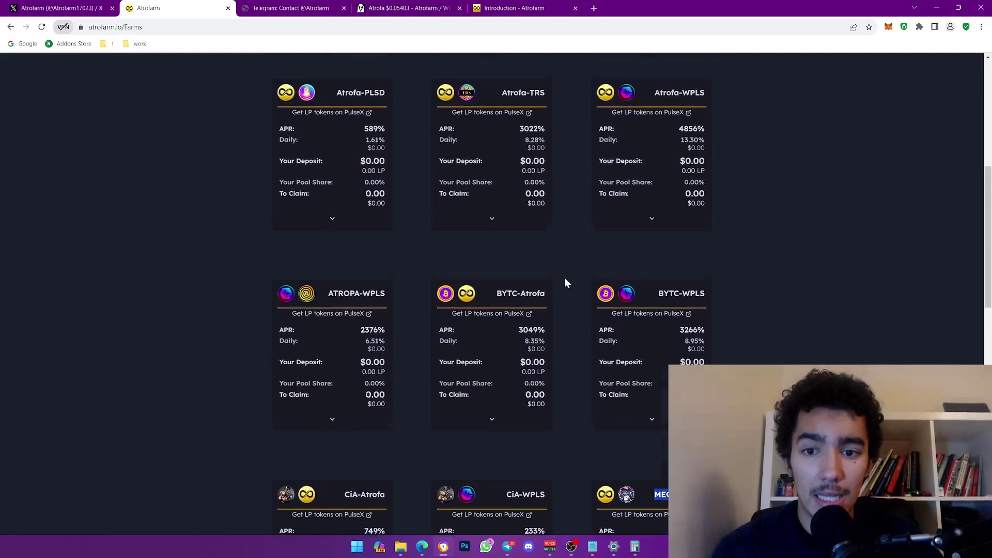
pyautogui.scroll(2, 564, 281)
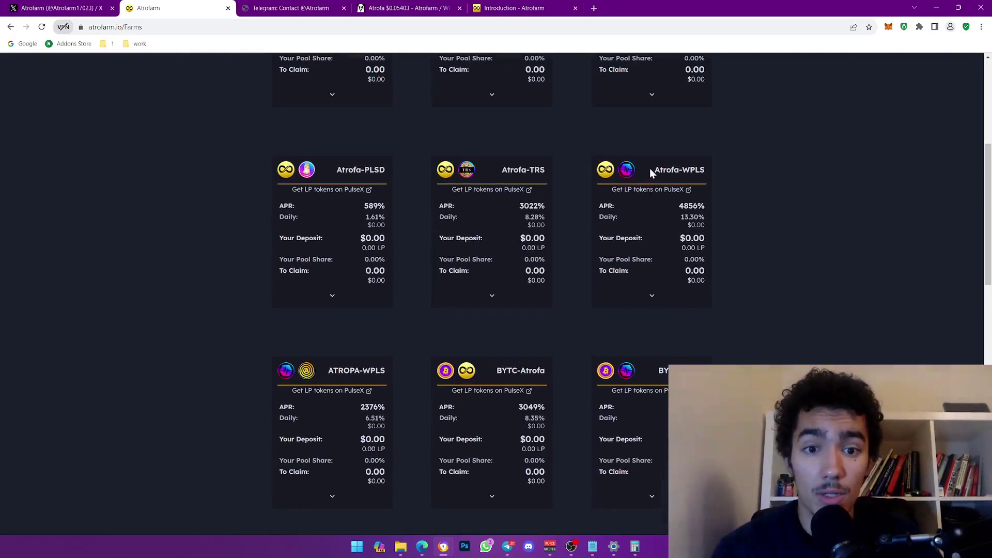
# Expand the Atrofa-WPLS pool, showing 4856% APR and 13.30% daily with nothing deposited
pyautogui.moveTo(651, 170); pyautogui.dragTo(701, 173)
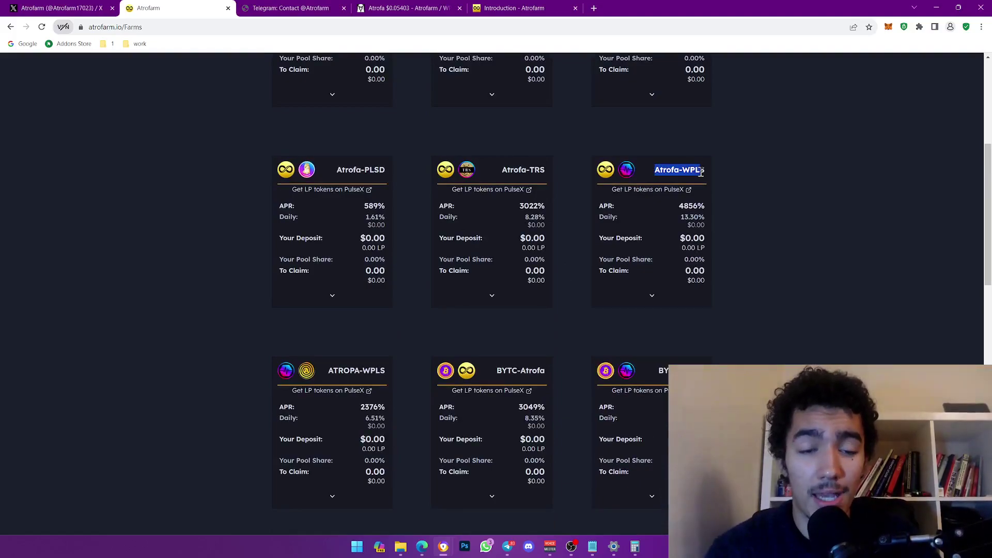
pyautogui.click(702, 172)
pyautogui.moveTo(656, 170); pyautogui.dragTo(706, 172)
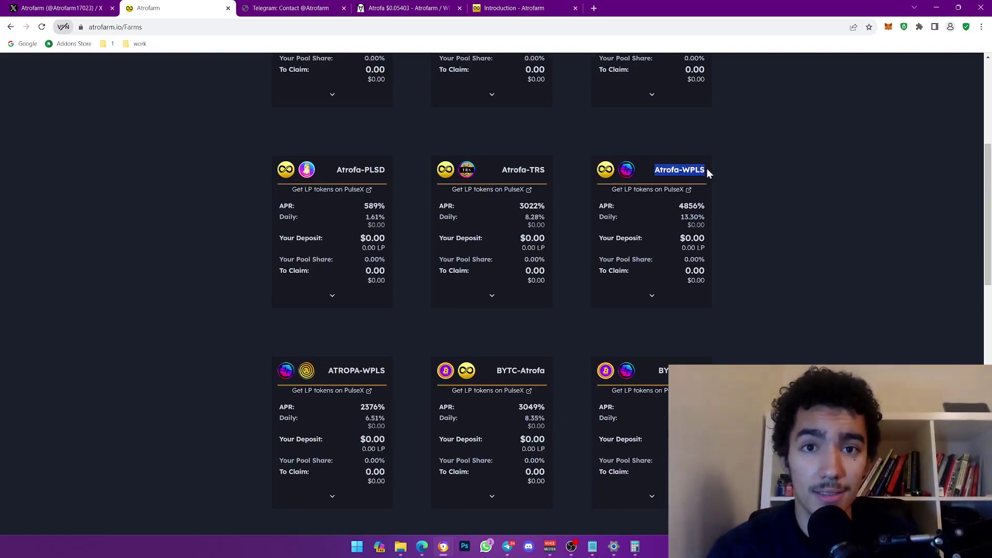
pyautogui.click(658, 173)
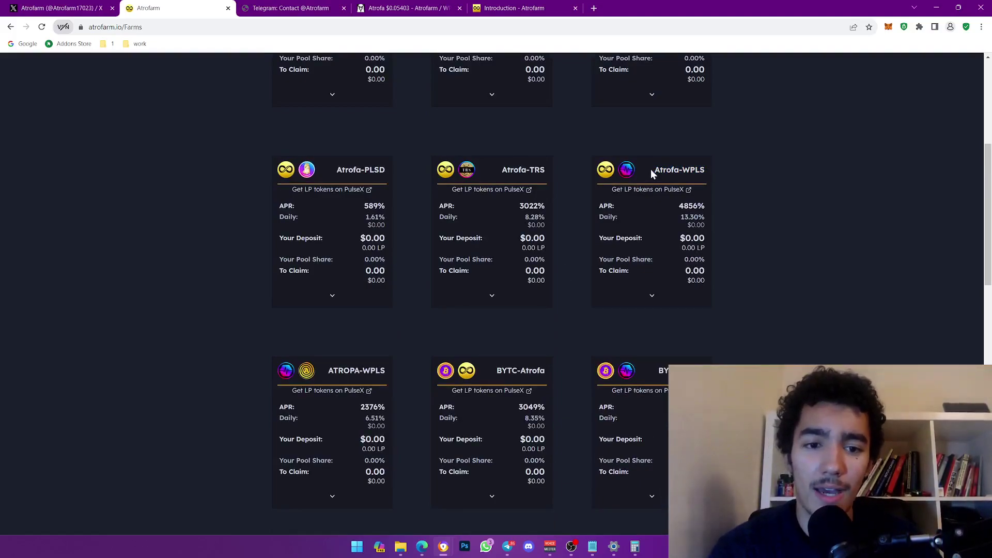
pyautogui.moveTo(651, 169); pyautogui.dragTo(712, 170)
pyautogui.click(652, 296)
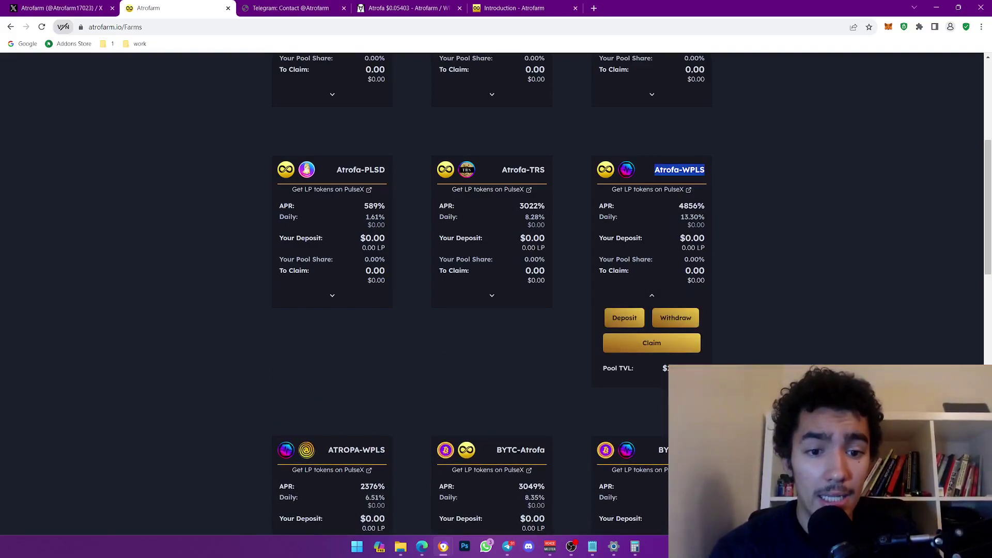
pyautogui.click(668, 366)
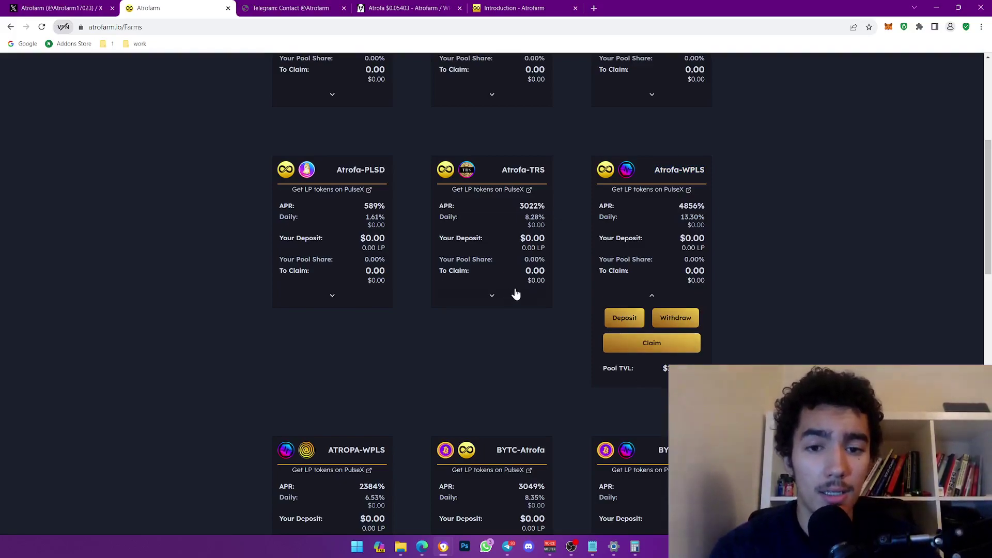
pyautogui.moveTo(647, 169); pyautogui.dragTo(706, 167)
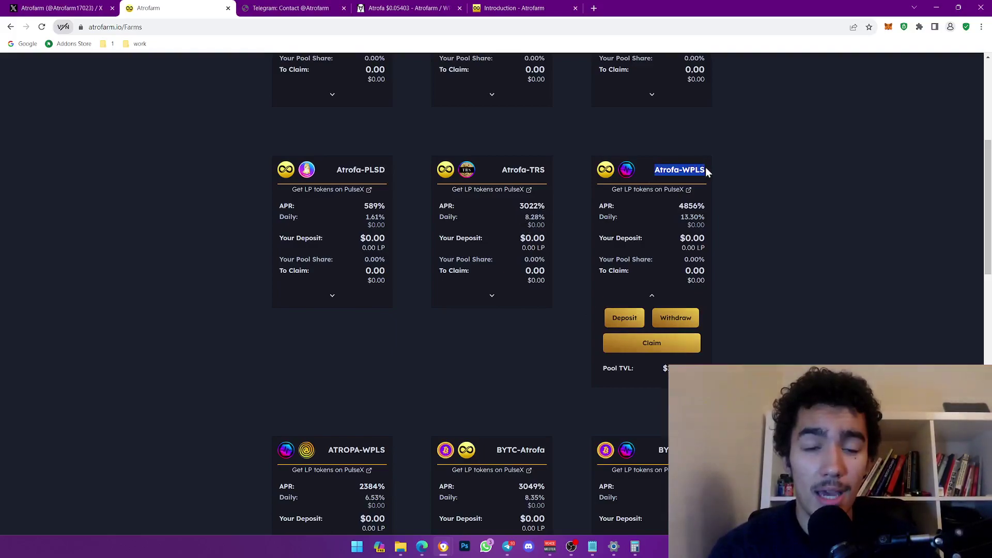
pyautogui.click(705, 169)
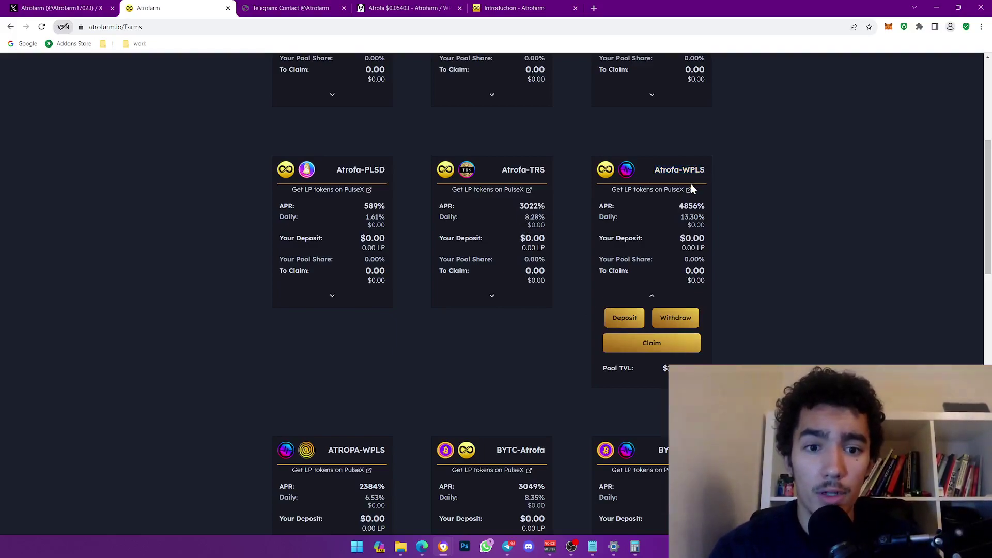
pyautogui.click(711, 169)
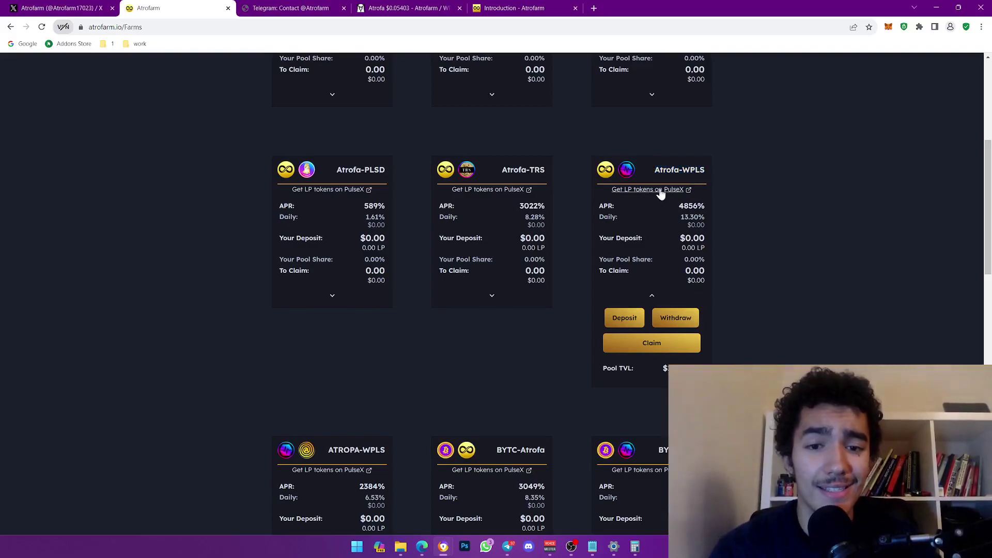
pyautogui.scroll(1, 655, 198)
pyautogui.scroll(1, 651, 208)
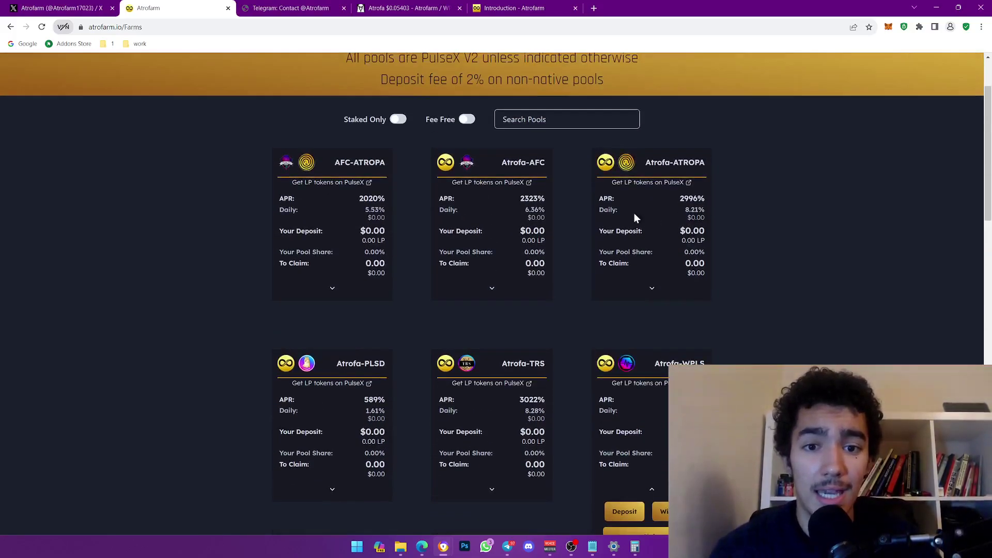
pyautogui.click(58, 7)
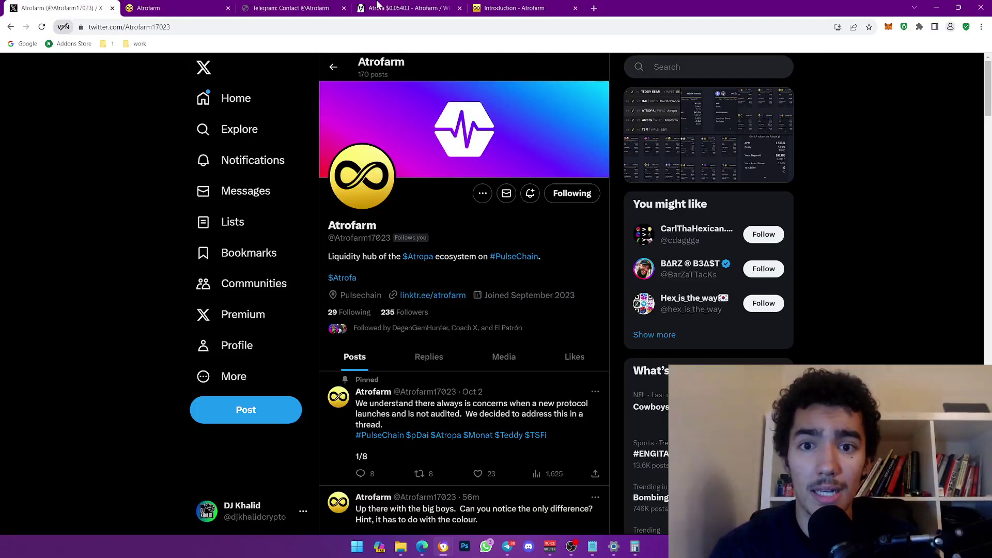
pyautogui.click(407, 8)
pyautogui.click(618, 232)
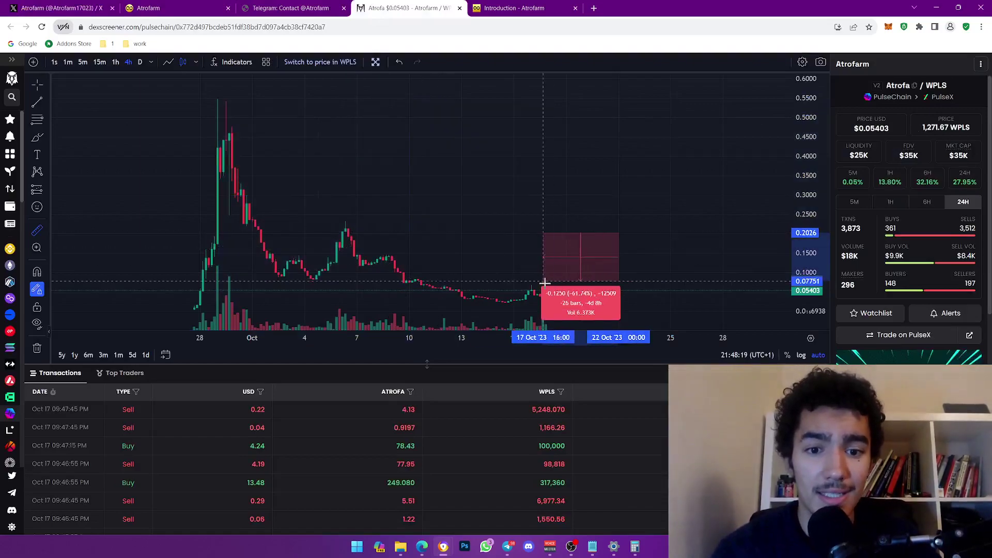
pyautogui.click(572, 233)
pyautogui.click(41, 89)
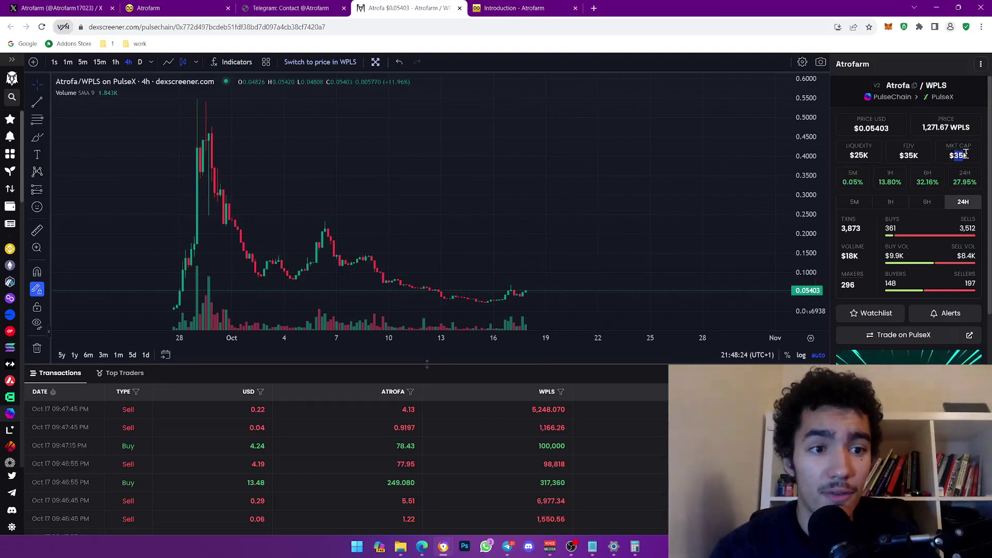
pyautogui.click(62, 7)
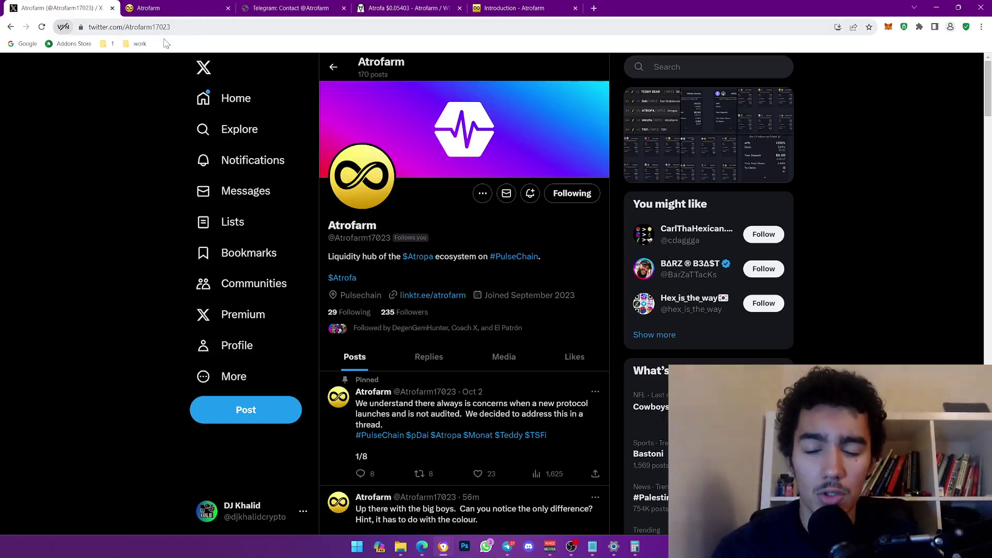
pyautogui.click(162, 8)
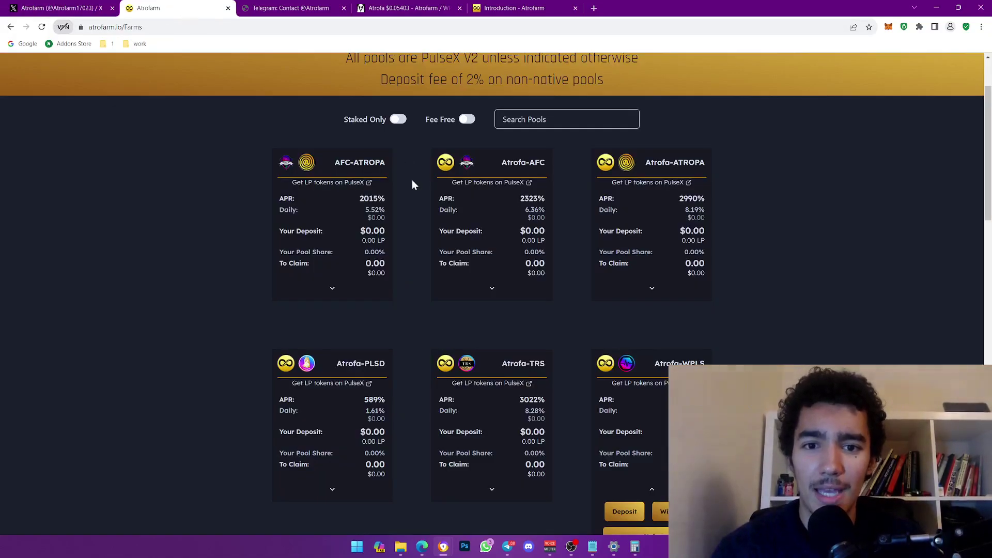
pyautogui.scroll(2, 412, 185)
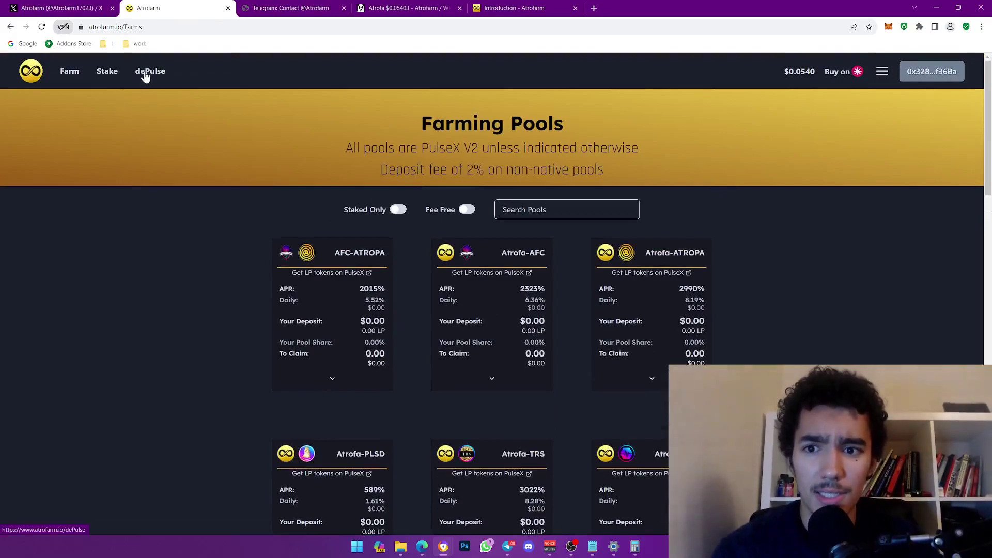
# Open the dePulse tracker and mark the wallet's $2,445.08 portfolio total
pyautogui.click(145, 73)
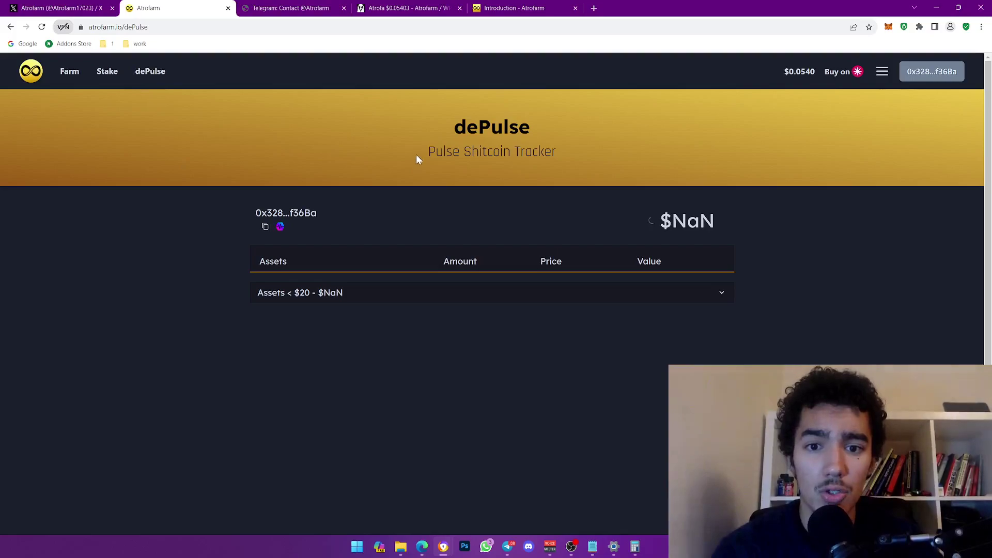
pyautogui.moveTo(417, 155); pyautogui.dragTo(562, 156)
pyautogui.click(458, 156)
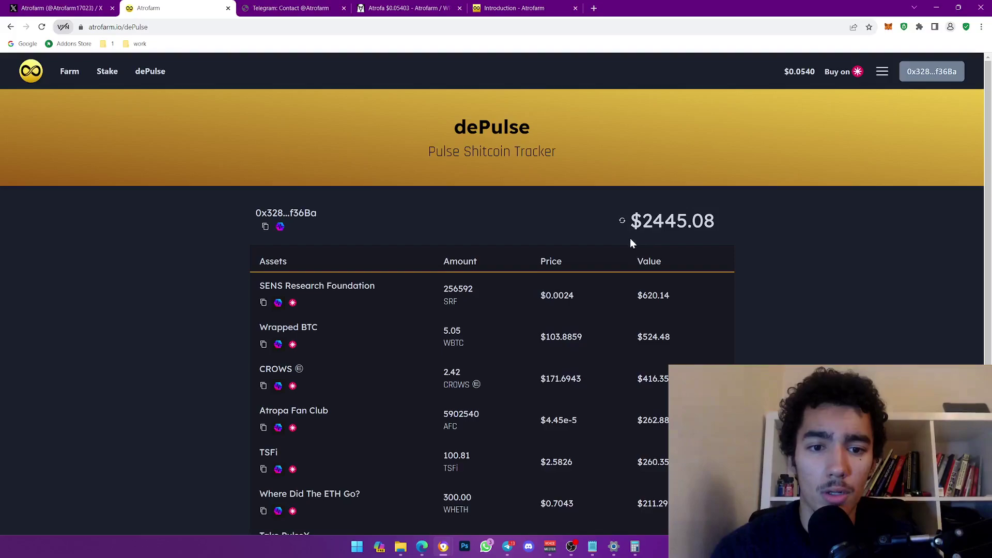
pyautogui.moveTo(642, 223); pyautogui.dragTo(720, 223)
pyautogui.click(656, 222)
pyautogui.moveTo(642, 222); pyautogui.dragTo(717, 219)
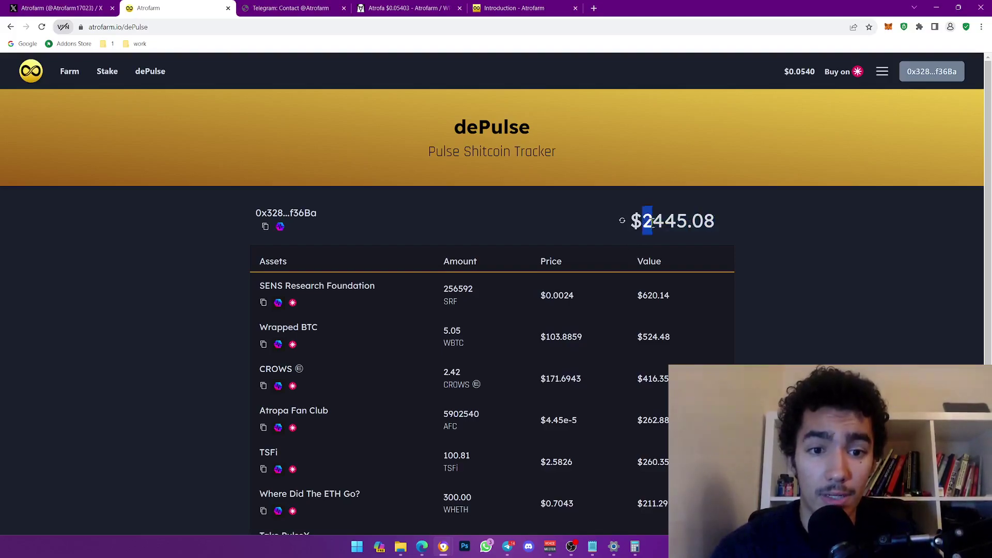
pyautogui.click(717, 219)
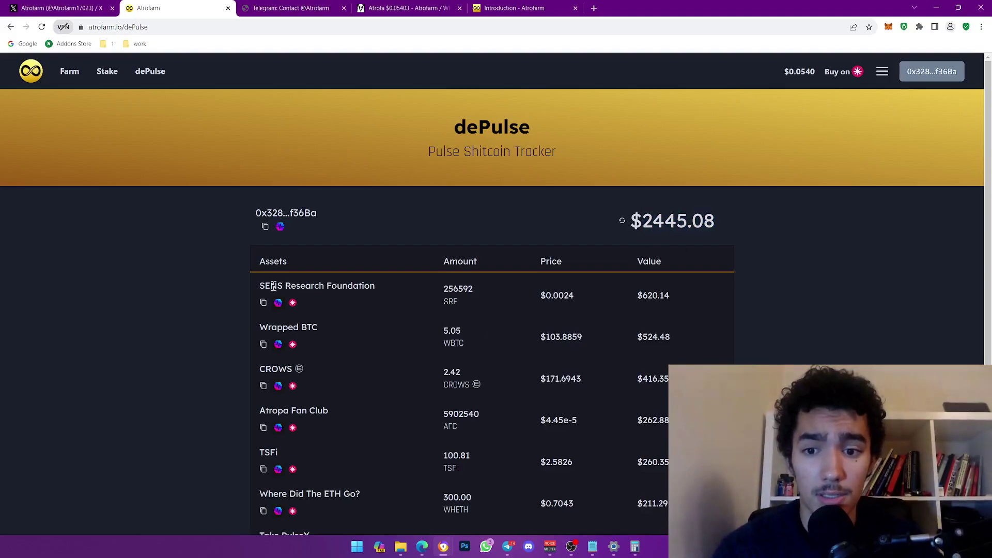
# Highlight the top assets, SENS Research Foundation and Wrapped BTC
pyautogui.moveTo(261, 285); pyautogui.dragTo(379, 285)
pyautogui.click(379, 284)
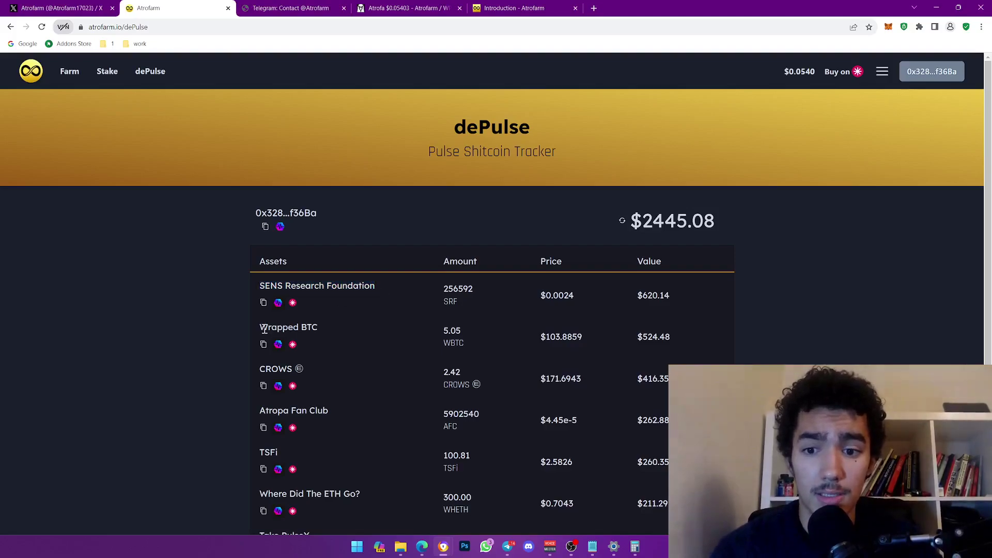
pyautogui.moveTo(260, 327); pyautogui.dragTo(315, 327)
pyautogui.click(319, 328)
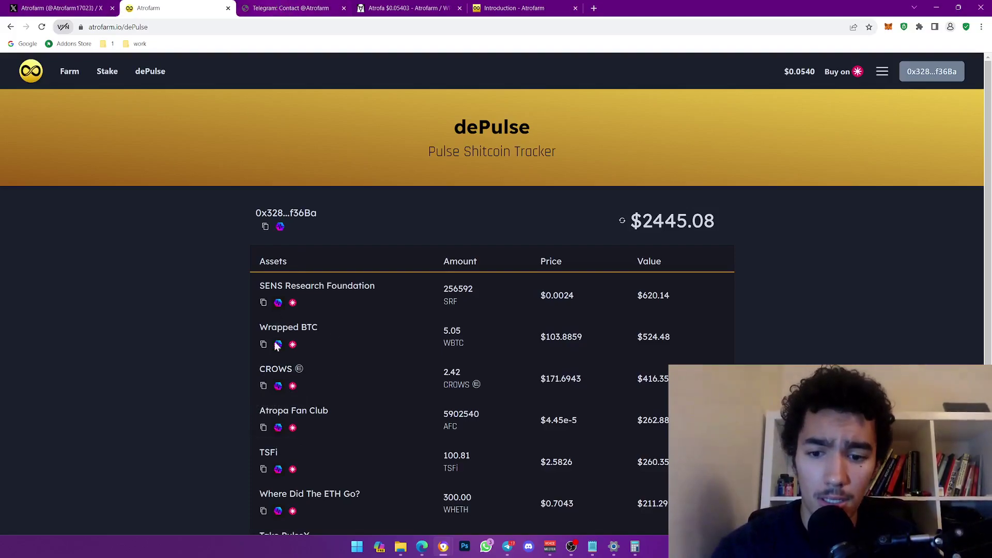
pyautogui.click(287, 9)
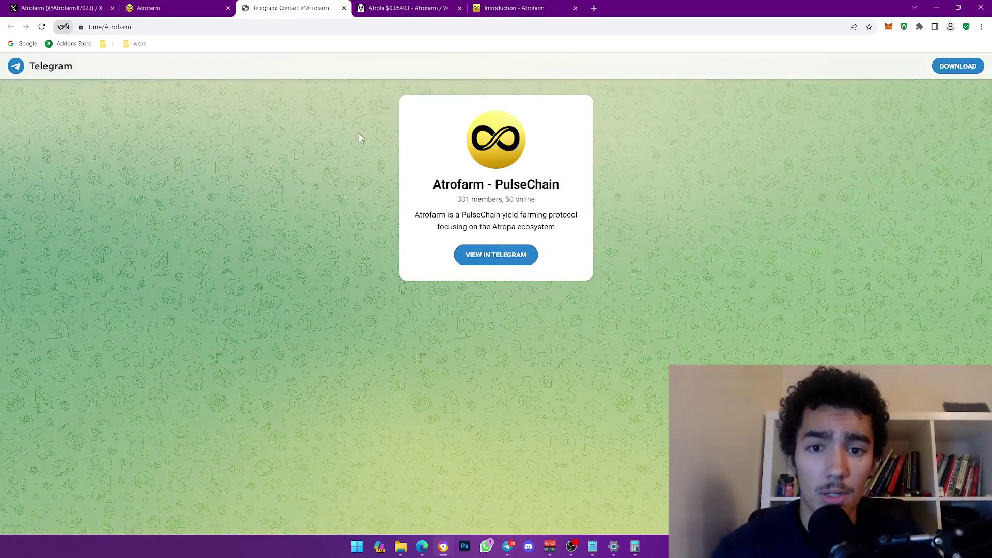
pyautogui.moveTo(486, 202); pyautogui.dragTo(552, 199)
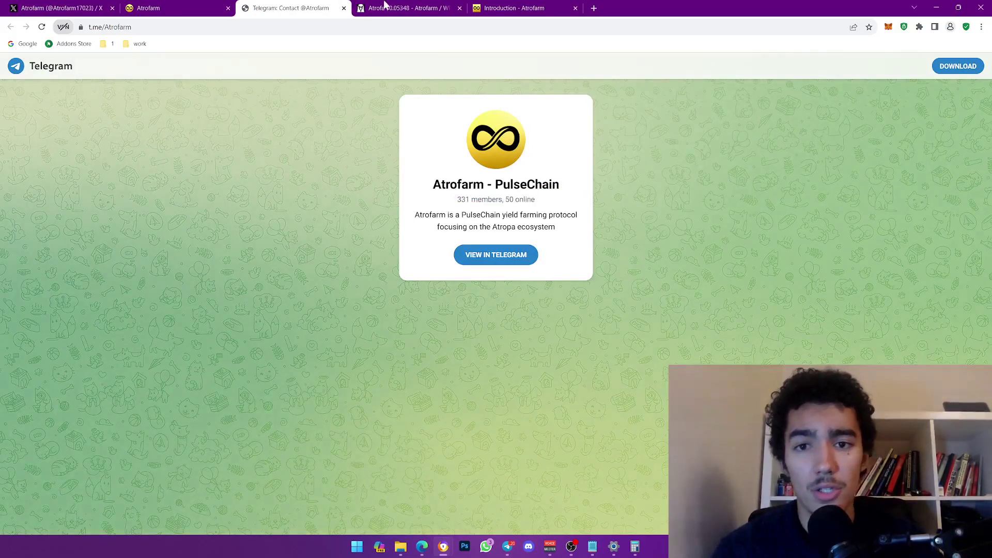
pyautogui.click(384, 7)
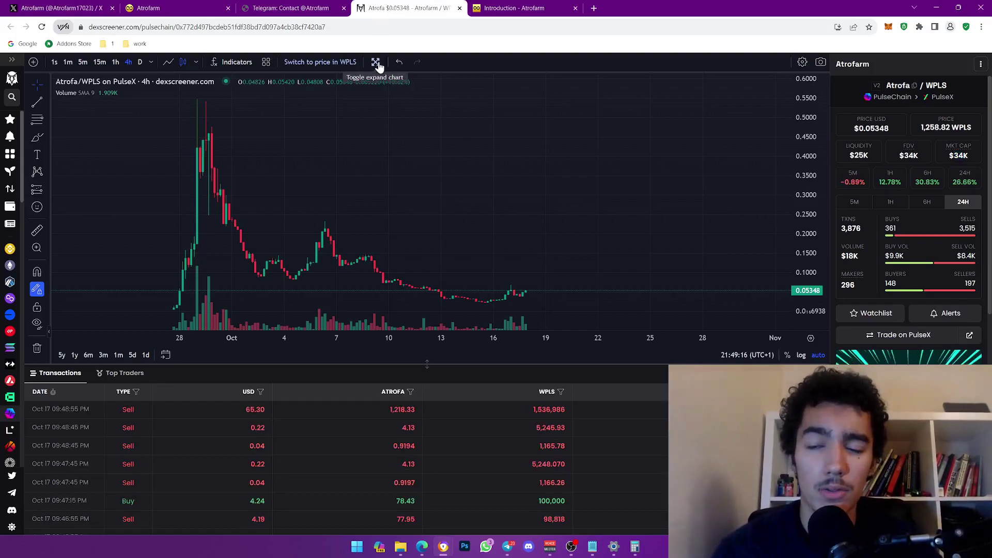
pyautogui.click(164, 7)
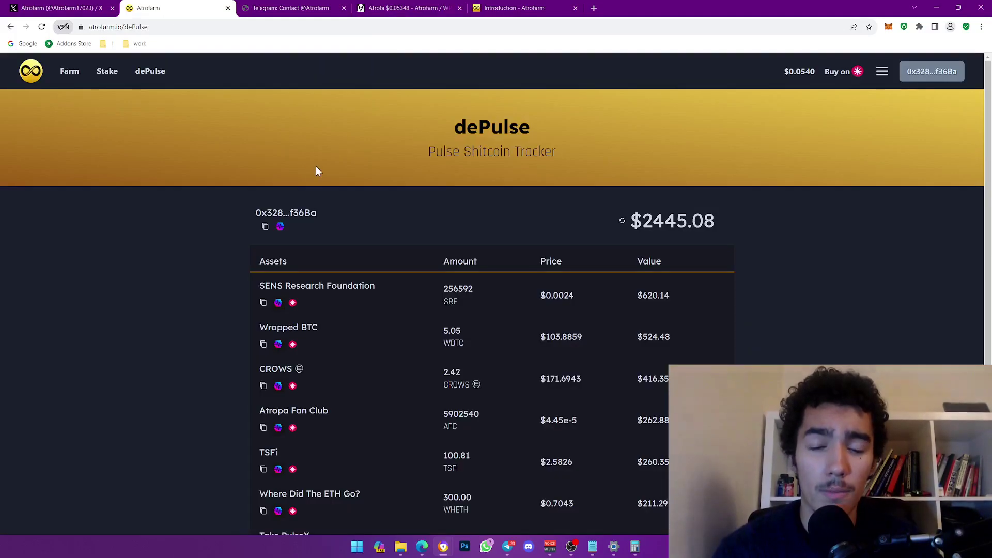
# Open the Atrofarm docs Introduction and read the passages on the $Atropa token and Chain
pyautogui.click(500, 6)
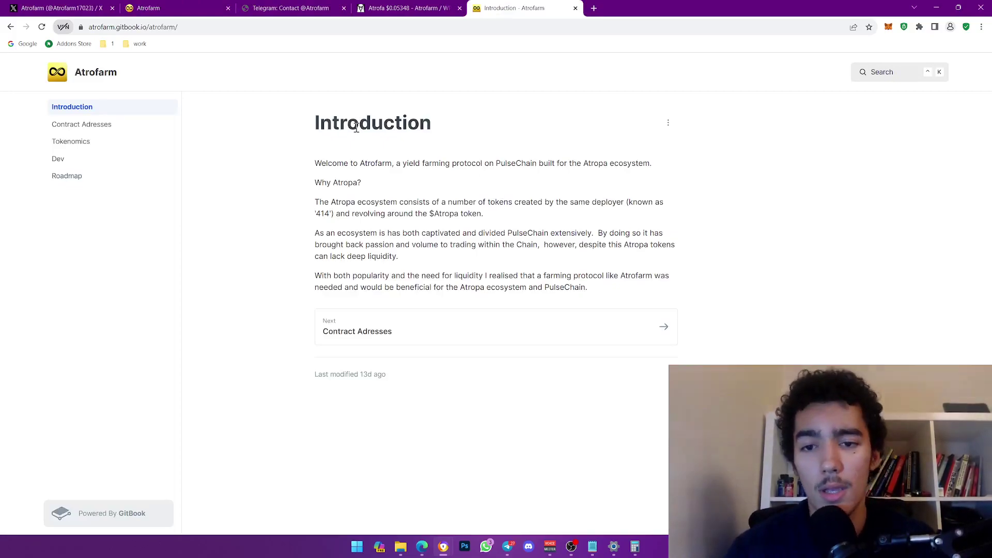
pyautogui.click(121, 178)
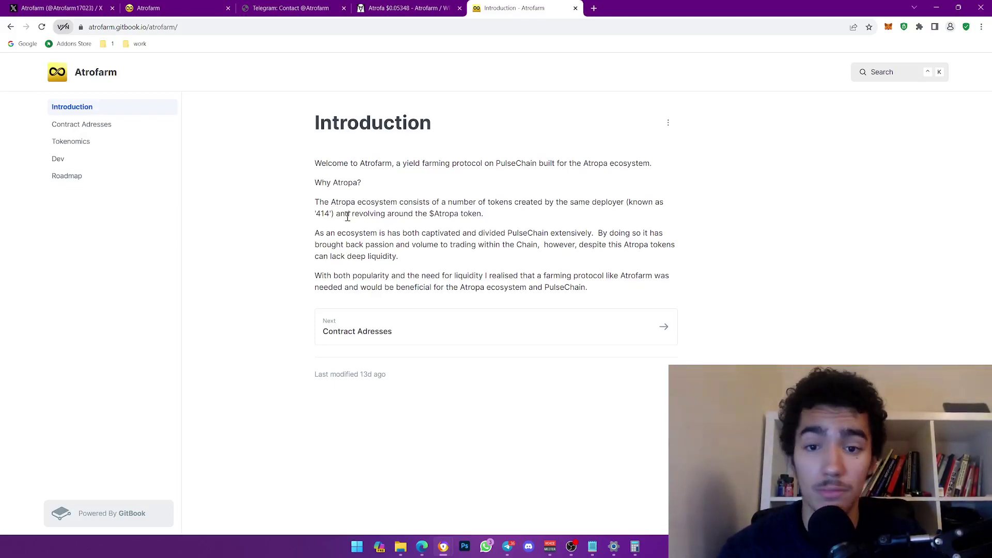
pyautogui.moveTo(338, 215); pyautogui.dragTo(484, 217)
pyautogui.click(486, 224)
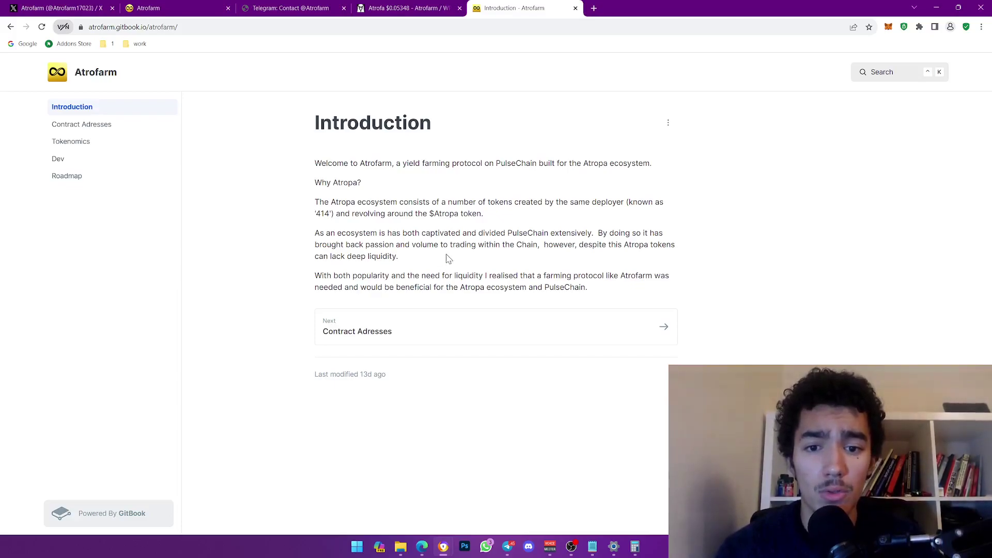
pyautogui.doubleClick(527, 246)
pyautogui.click(537, 245)
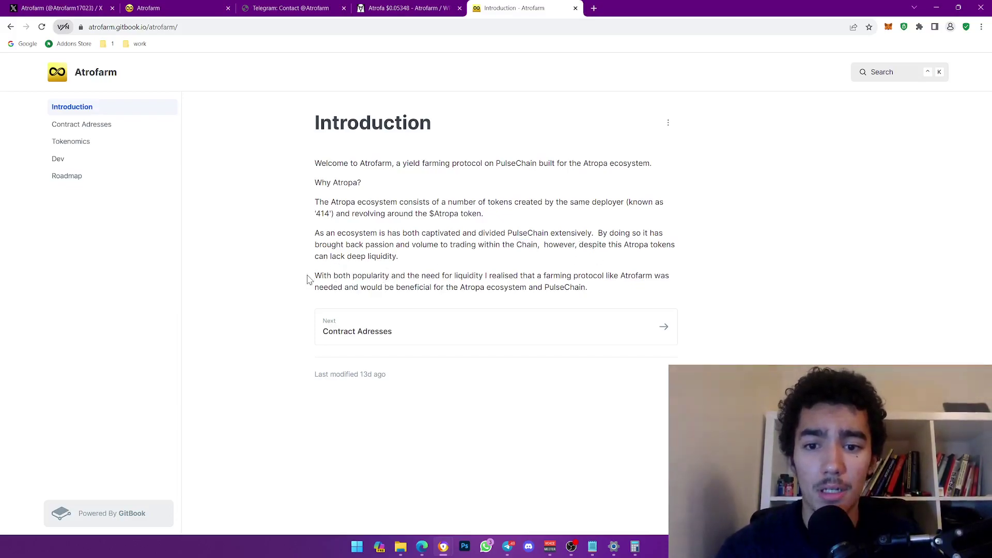
# Read the popularity, liquidity and PulseChain passages, then go to the Contract Adresses page
pyautogui.moveTo(316, 275); pyautogui.dragTo(425, 276)
pyautogui.click(426, 292)
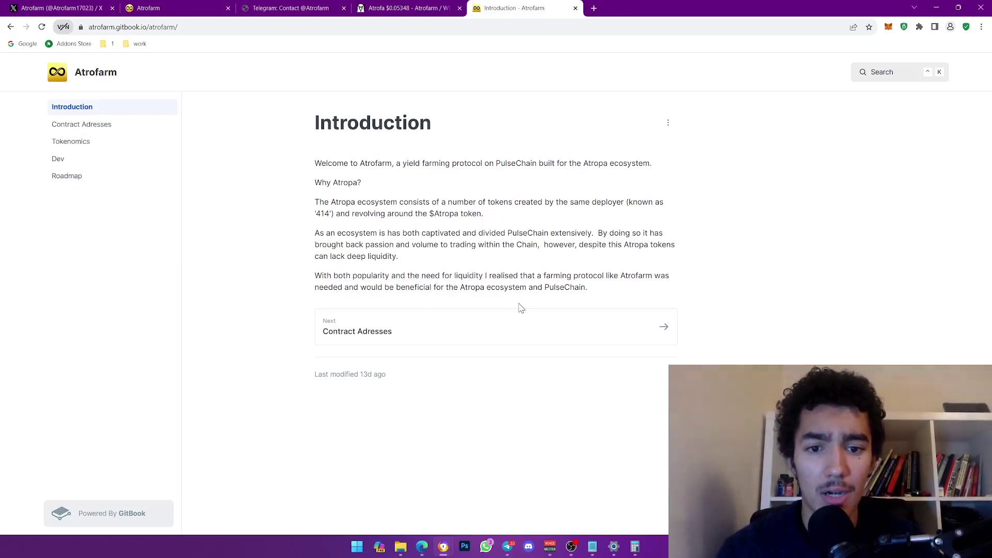
pyautogui.doubleClick(487, 276)
pyautogui.click(521, 299)
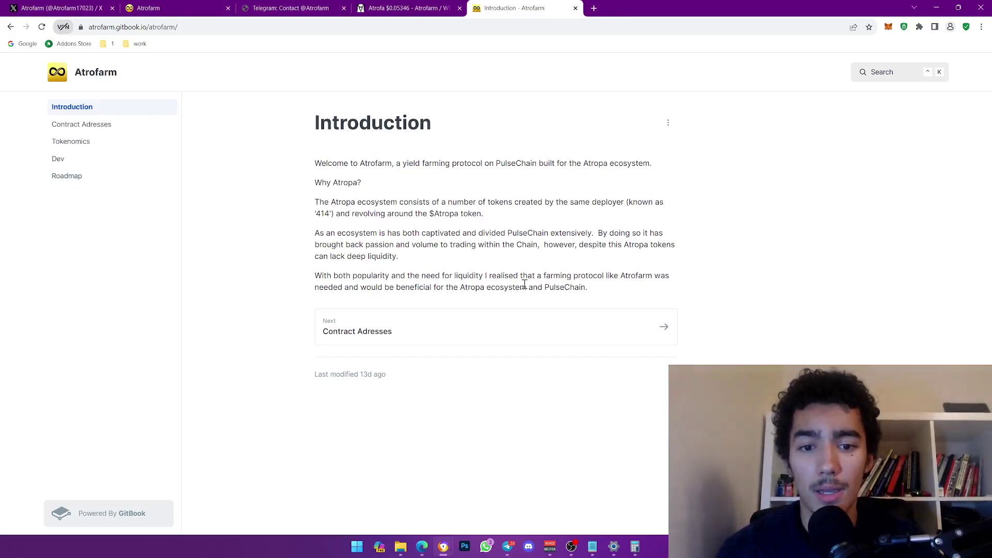
pyautogui.moveTo(543, 287); pyautogui.dragTo(585, 287)
pyautogui.click(582, 286)
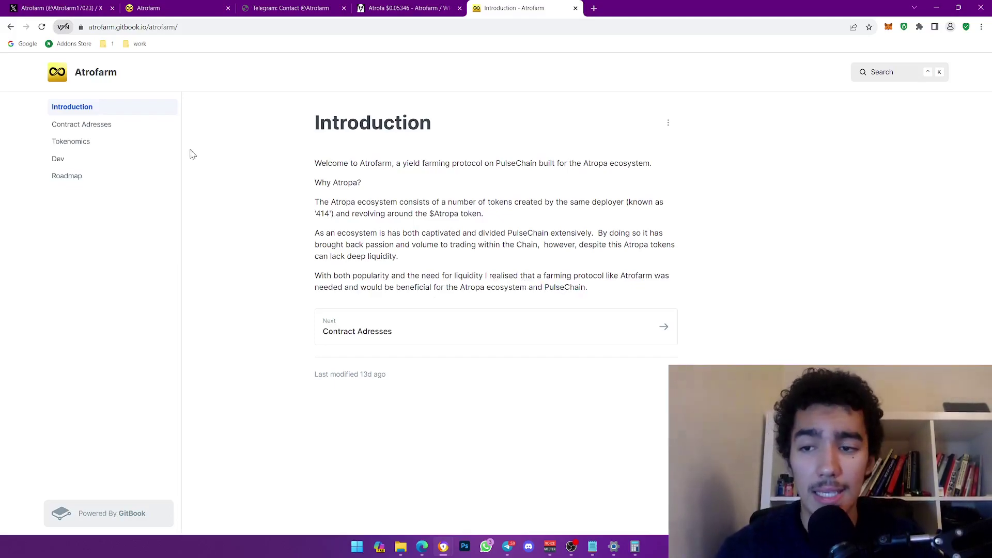
pyautogui.click(93, 125)
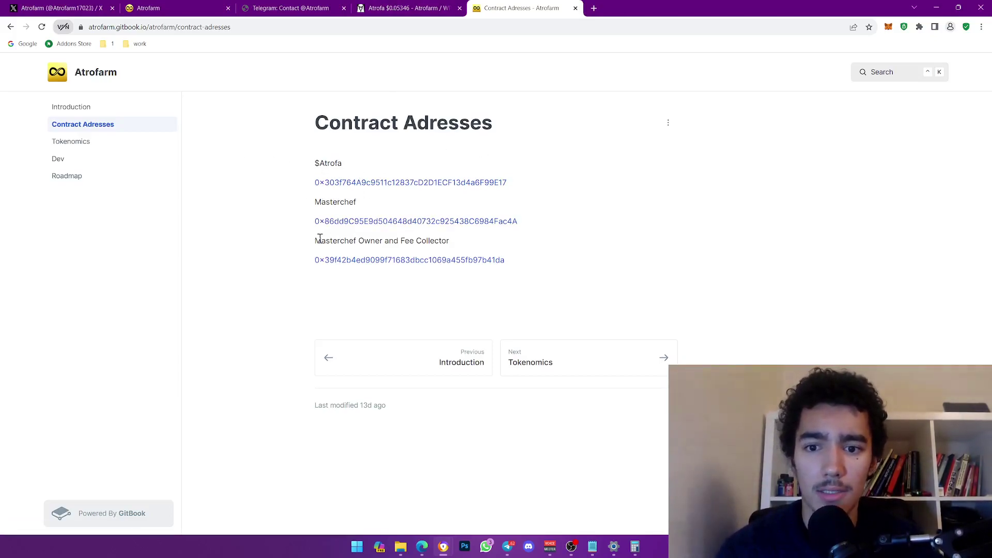
# Search DEX Screener for 'atropa' pairs like ATROPA/WPLS, then return to the Contract Adresses docs
pyautogui.click(404, 8)
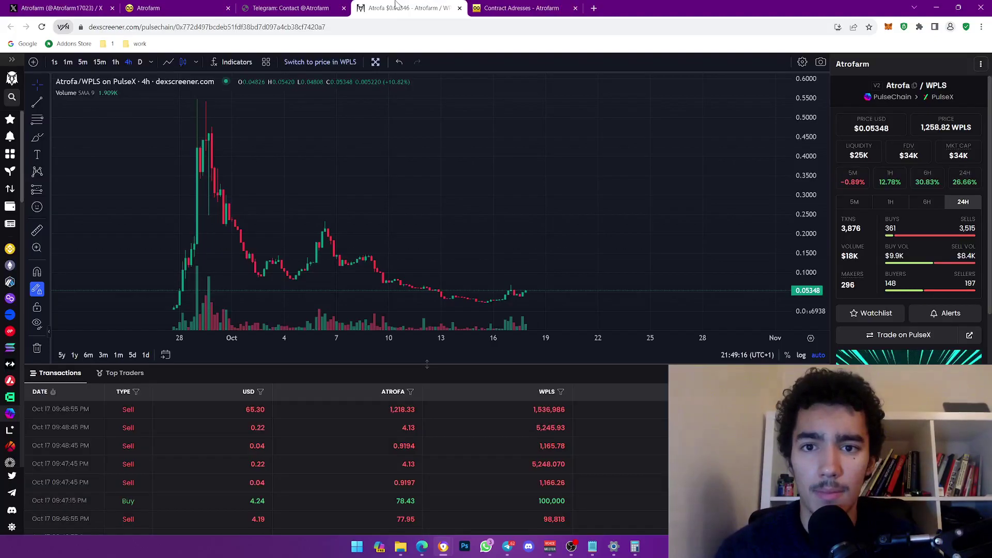
pyautogui.click(12, 98)
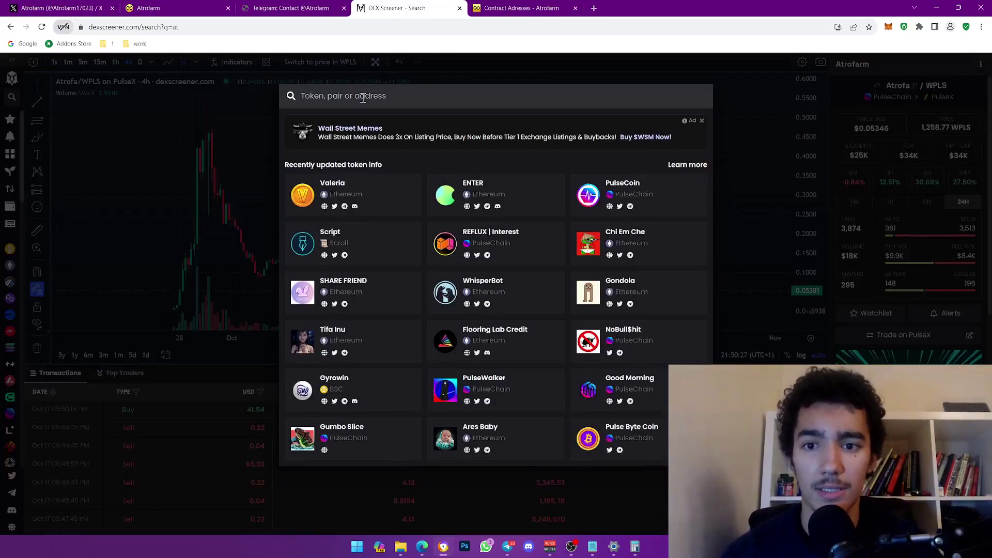
pyautogui.write('atropa')
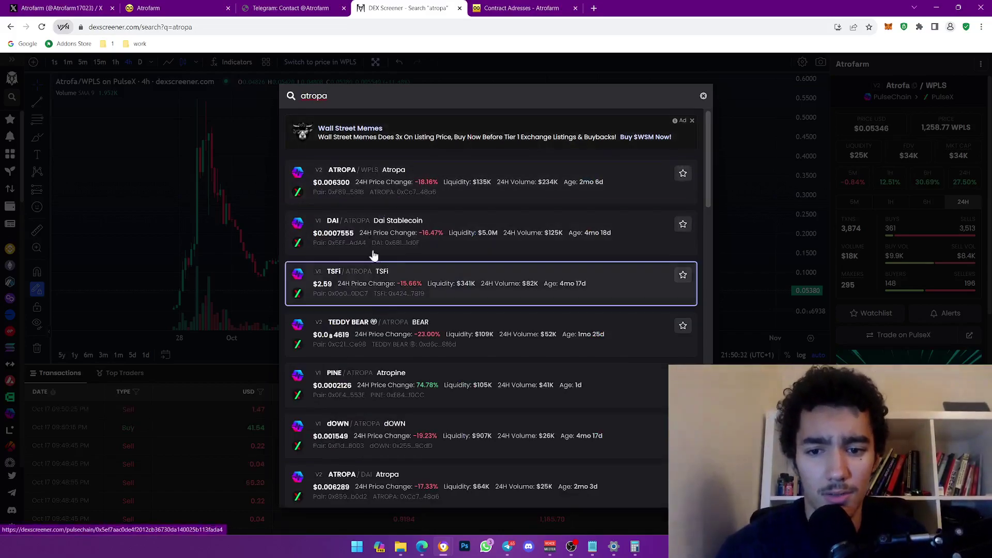
pyautogui.click(528, 8)
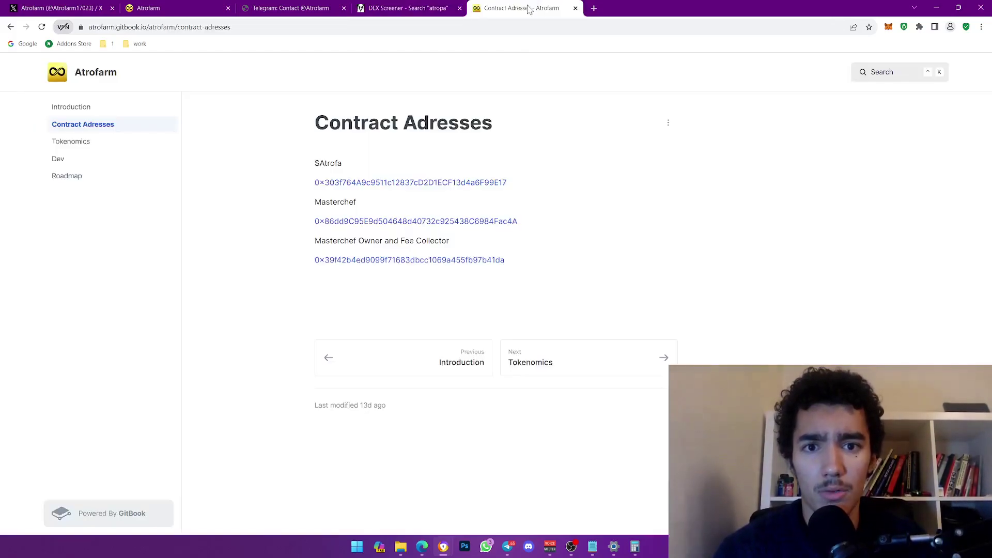
# Review the Atrofa staking pool holding 3,000 Atrofa, then switch to the Farming Pools page
pyautogui.click(407, 8)
pyautogui.click(210, 7)
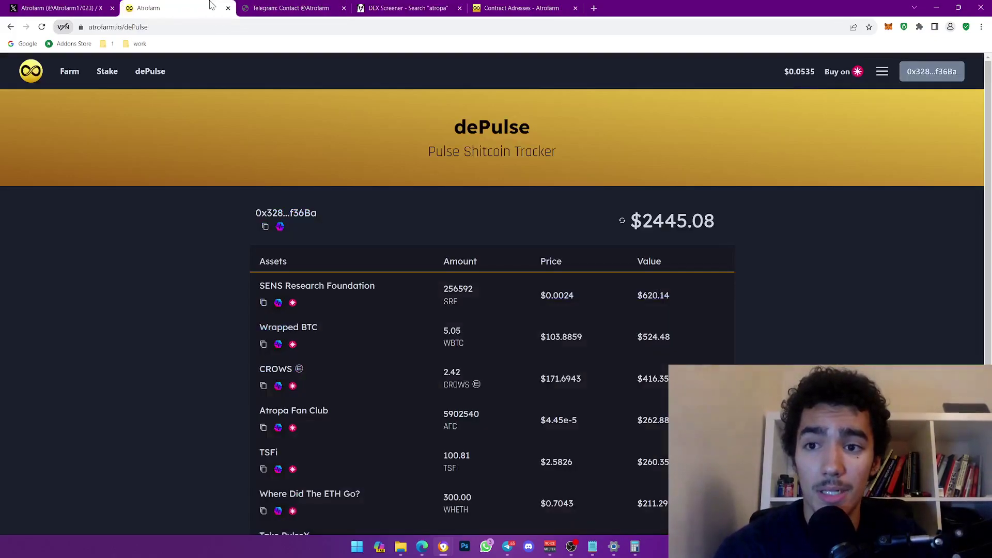
pyautogui.click(103, 73)
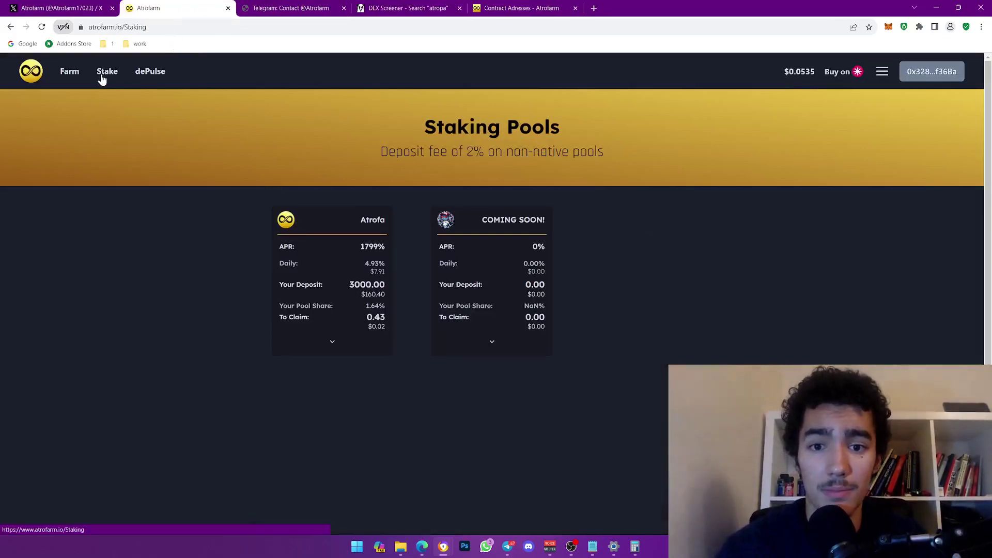
pyautogui.doubleClick(372, 221)
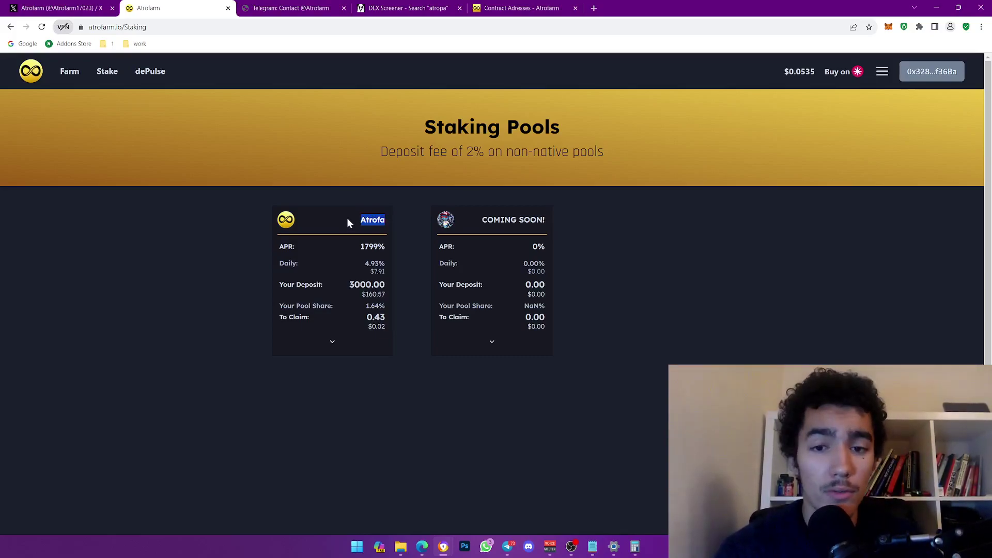
pyautogui.click(347, 218)
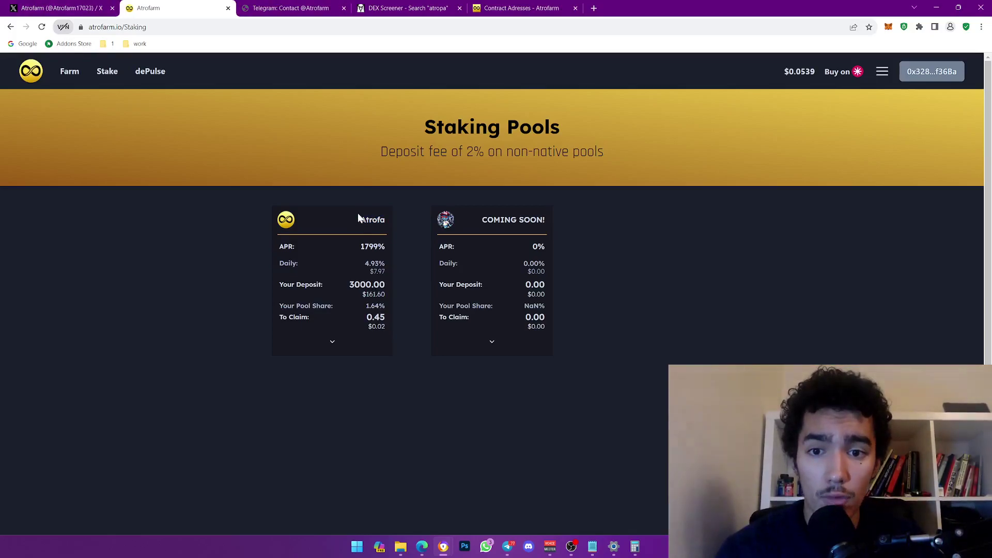
pyautogui.click(385, 220)
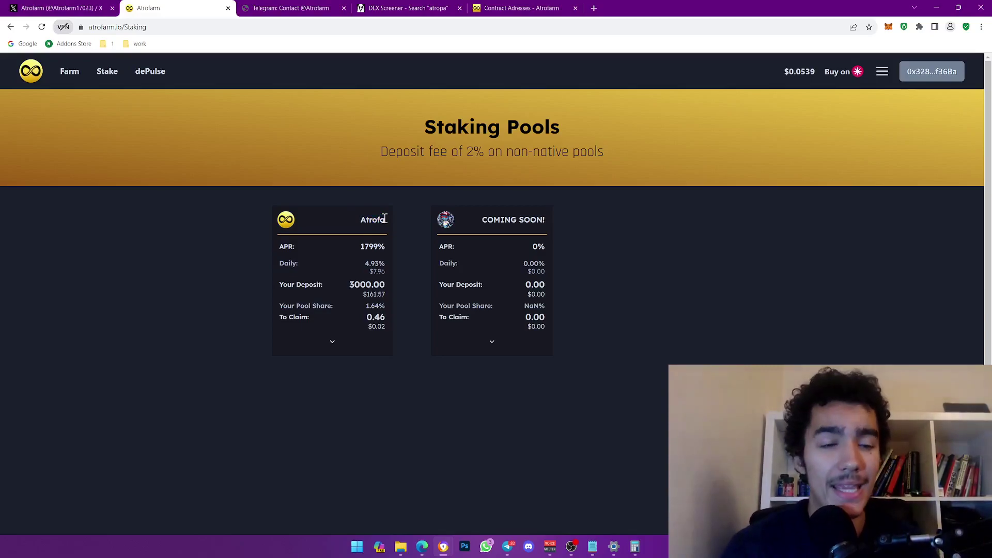
pyautogui.click(78, 74)
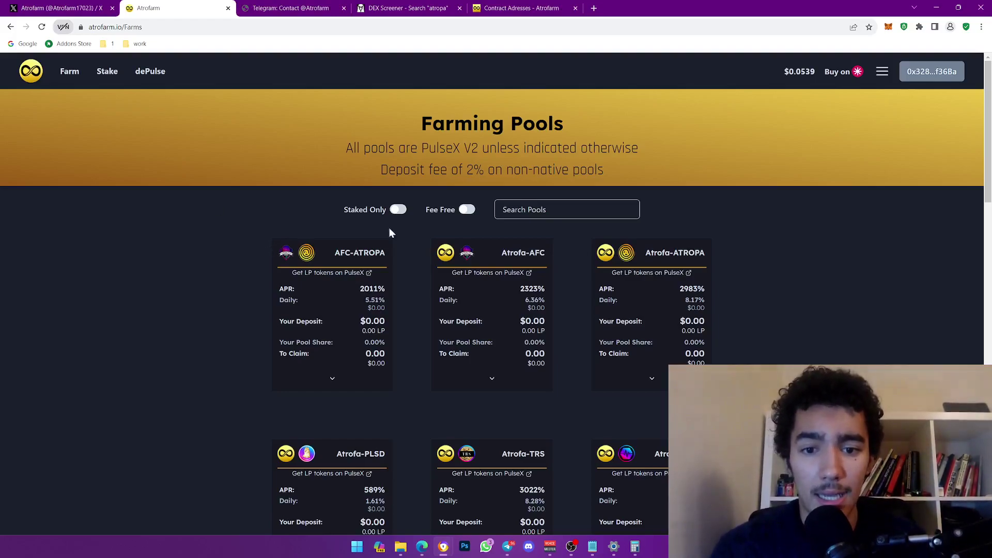
# View Atrofarm's X profile, then return to the refreshed Farming Pools (AFC-ATROPA 1995% APR)
pyautogui.click(257, 7)
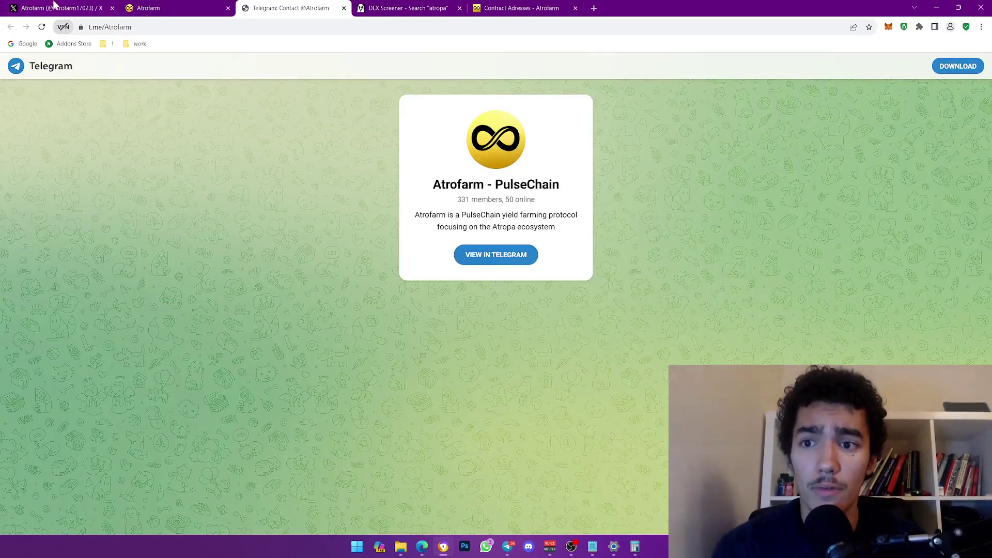
pyautogui.click(70, 8)
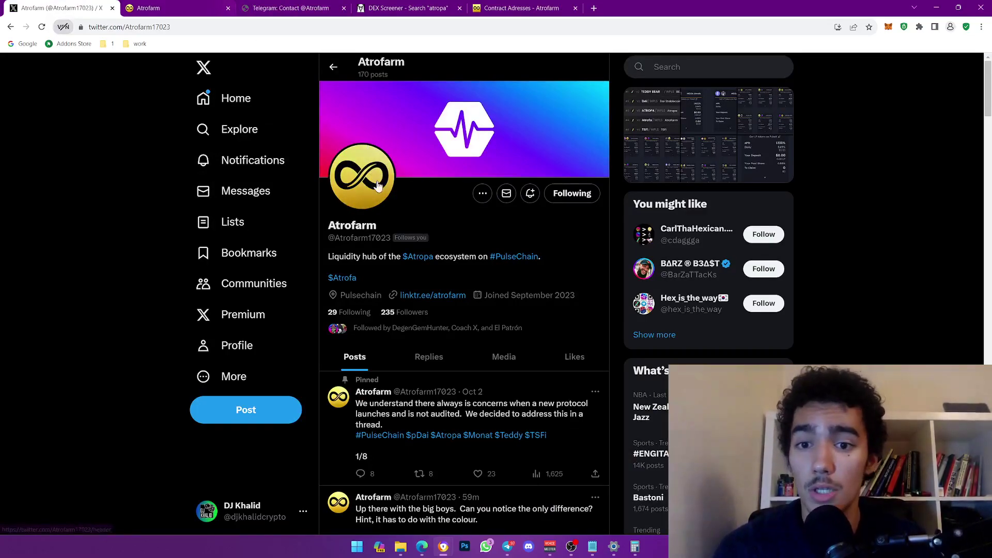
pyautogui.click(259, 8)
pyautogui.click(154, 7)
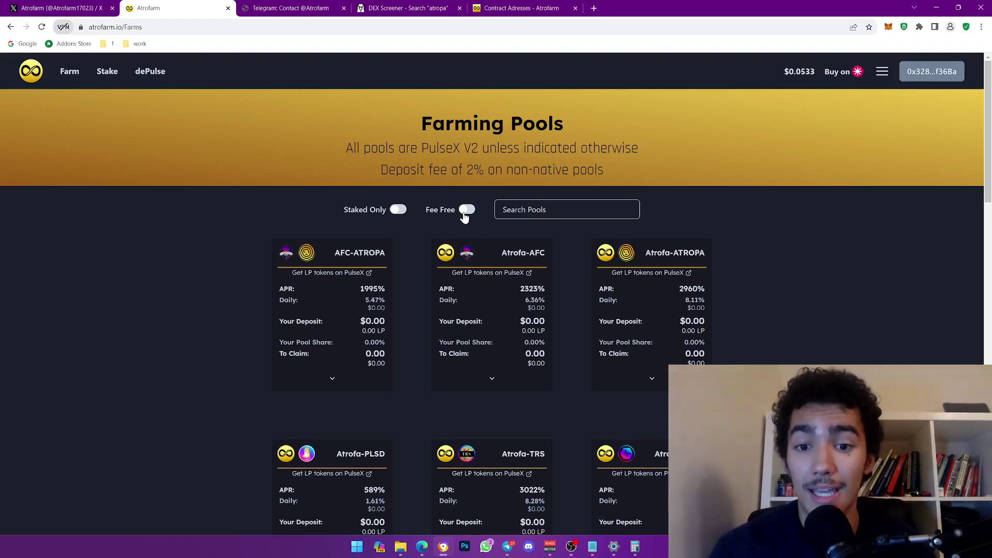
# Reopen Staking Pools and highlight the COMING SOON! pool title and the daily rate
pyautogui.click(109, 72)
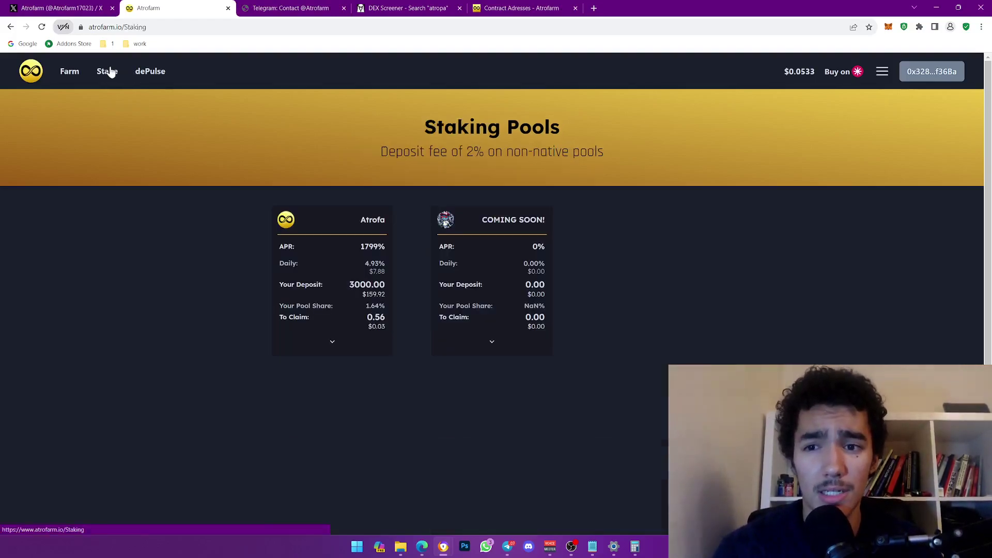
pyautogui.moveTo(459, 212); pyautogui.dragTo(545, 221)
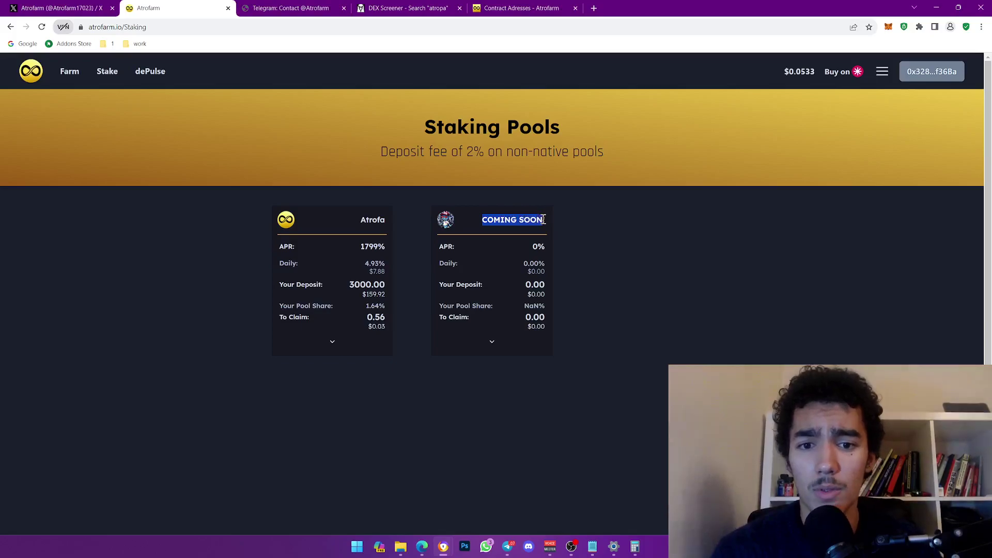
pyautogui.click(541, 246)
pyautogui.click(545, 264)
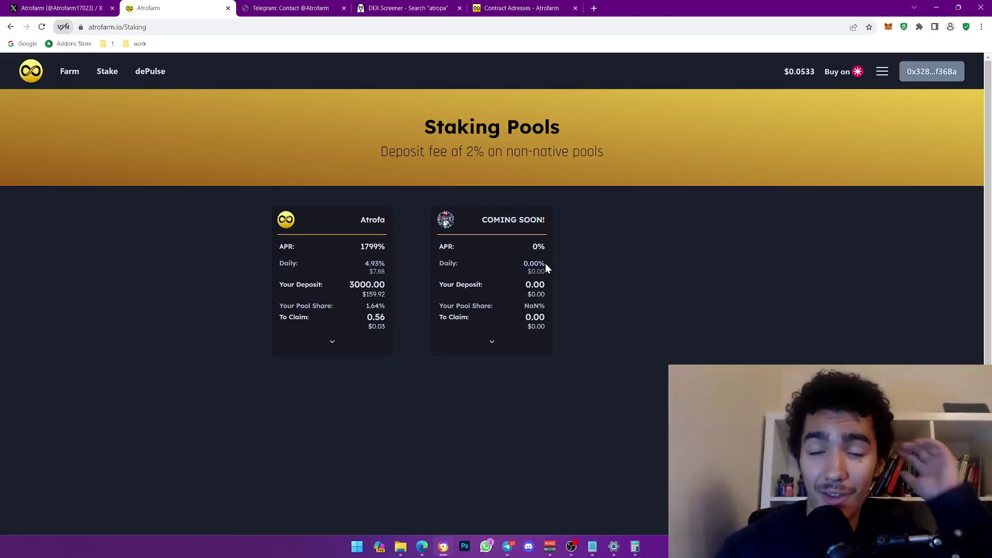
pyautogui.click(545, 263)
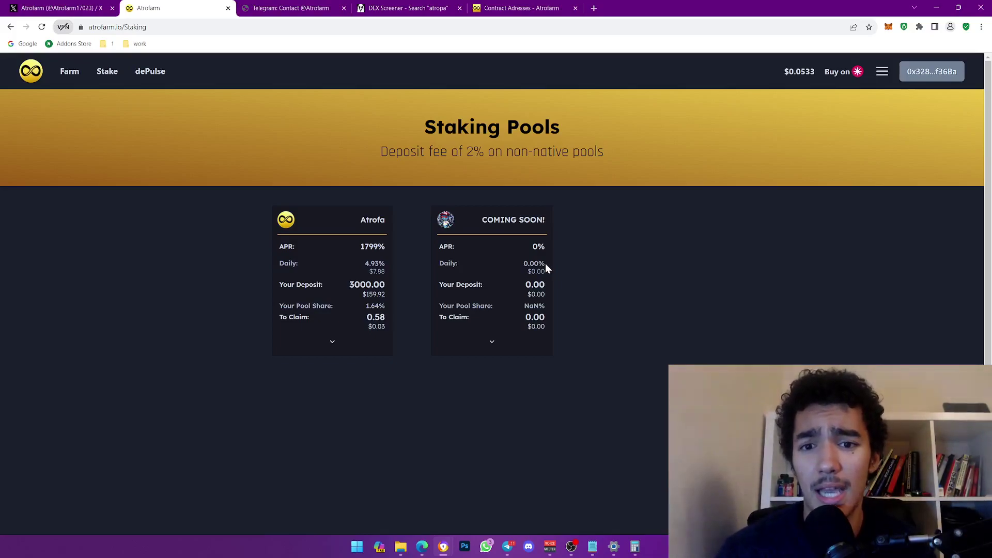
# Highlight the 2% deposit fee repeatedly, along with the COMING SOON! title
pyautogui.moveTo(466, 153); pyautogui.dragTo(483, 152)
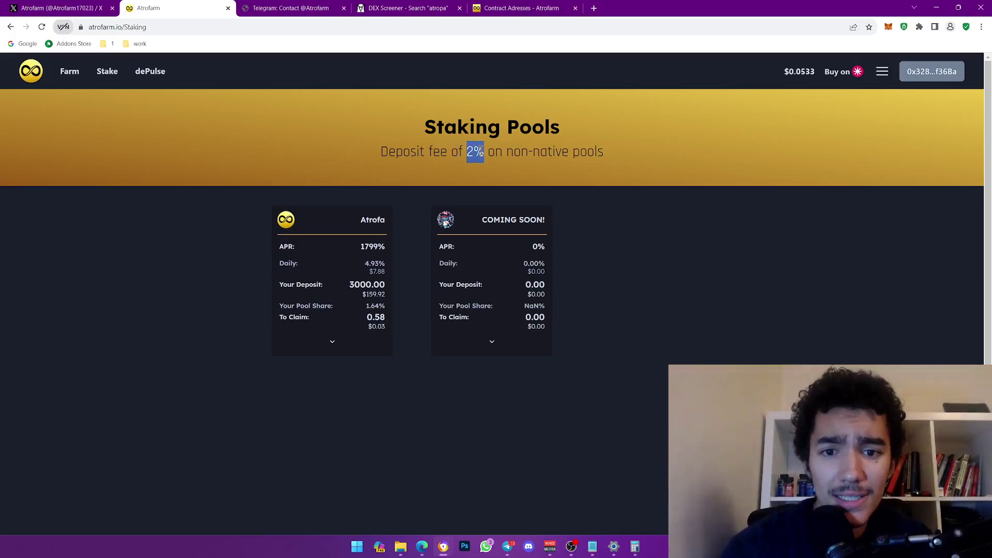
pyautogui.click(482, 152)
pyautogui.doubleClick(481, 152)
pyautogui.click(482, 150)
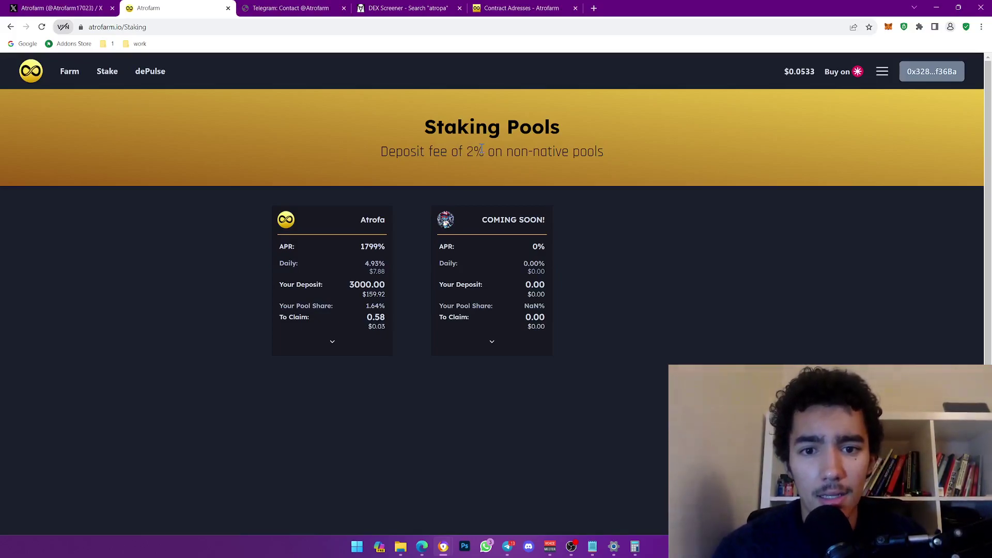
pyautogui.moveTo(477, 220); pyautogui.dragTo(545, 217)
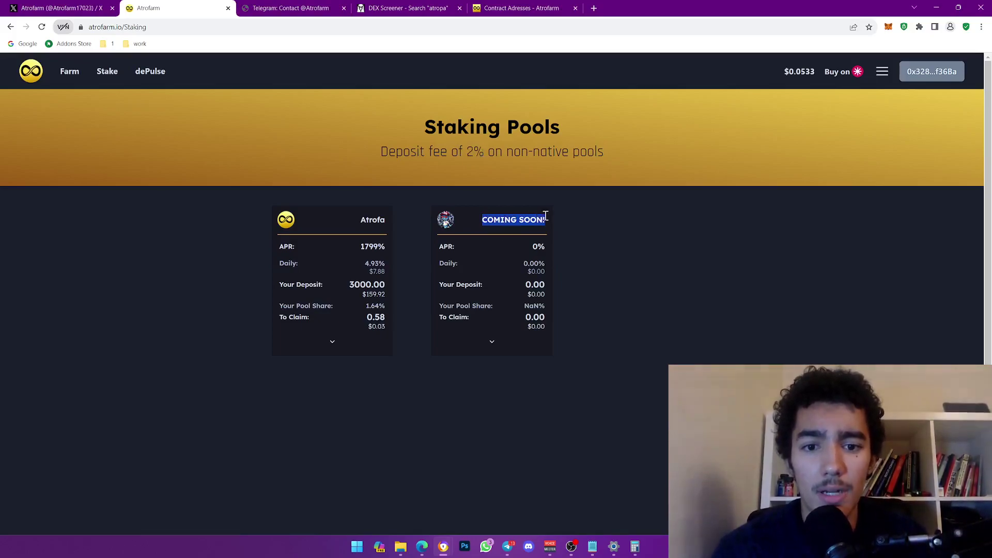
pyautogui.moveTo(466, 152); pyautogui.dragTo(483, 152)
pyautogui.click(482, 152)
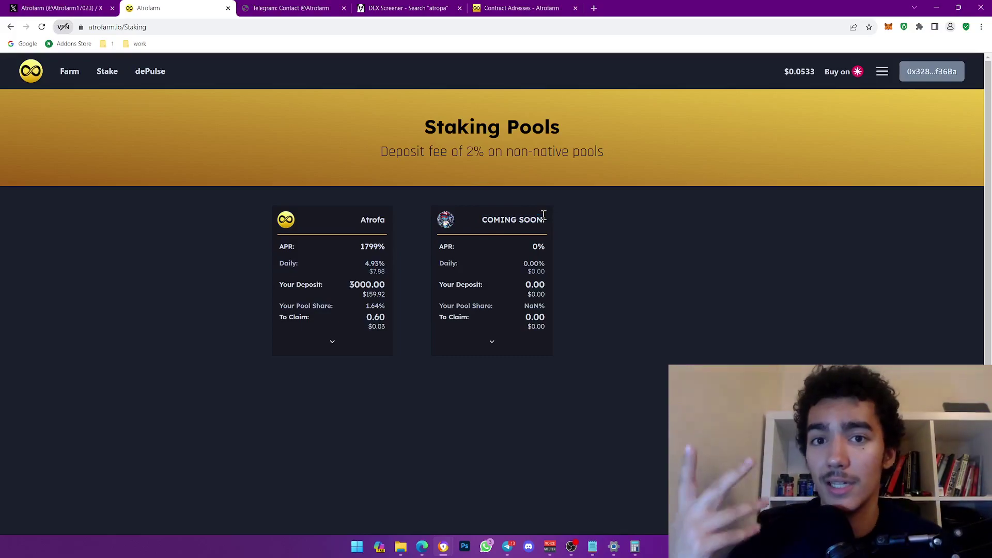
pyautogui.click(62, 8)
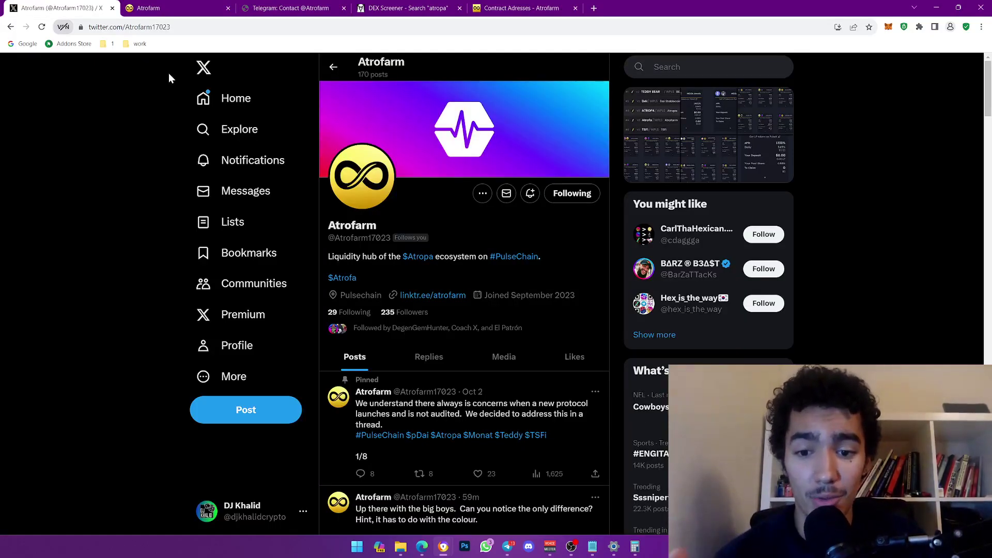
pyautogui.scroll(-4, 423, 341)
pyautogui.scroll(4, 427, 332)
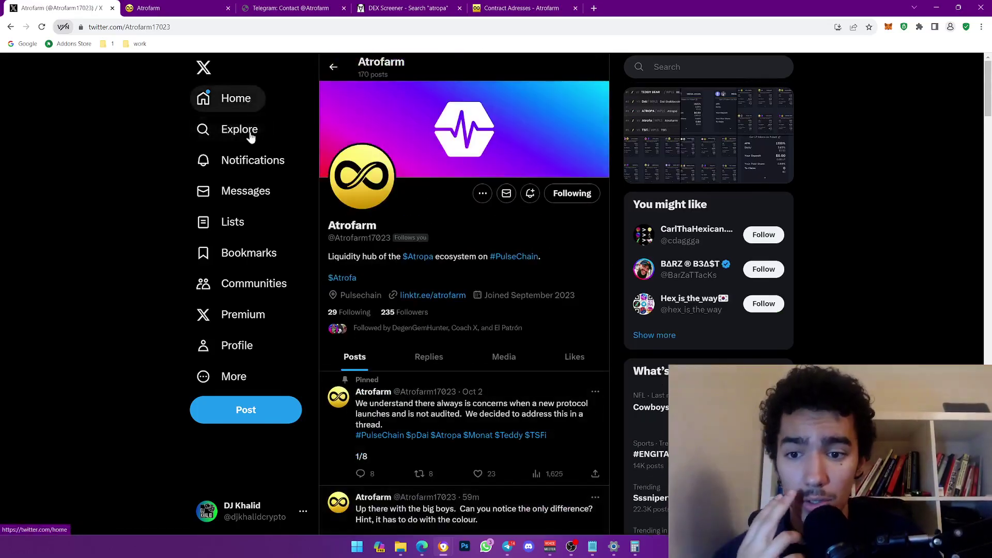
pyautogui.click(232, 345)
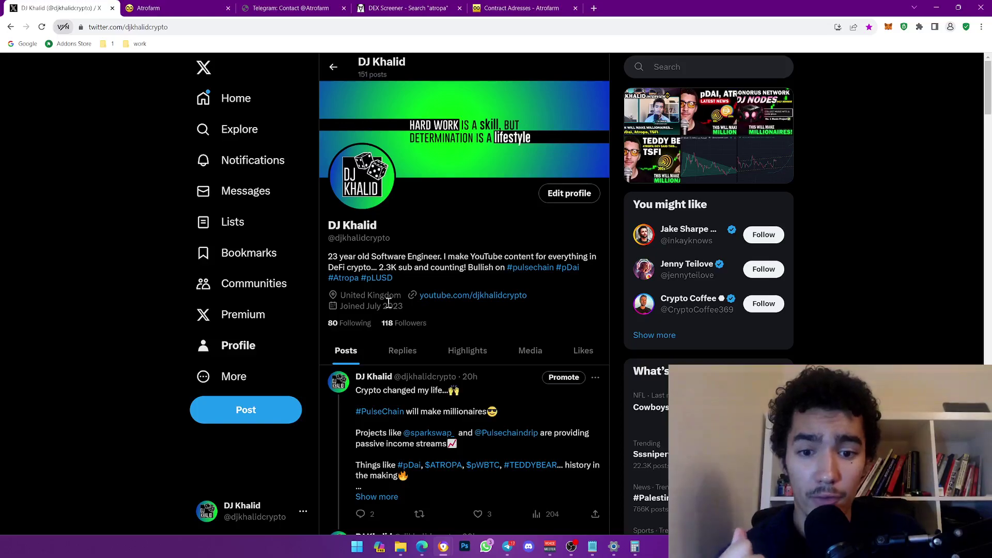
pyautogui.click(200, 8)
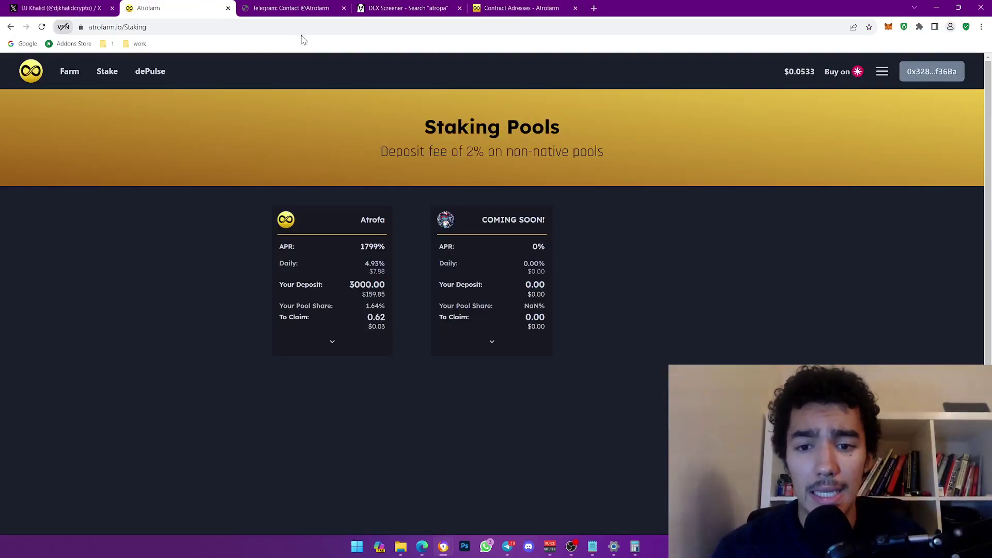